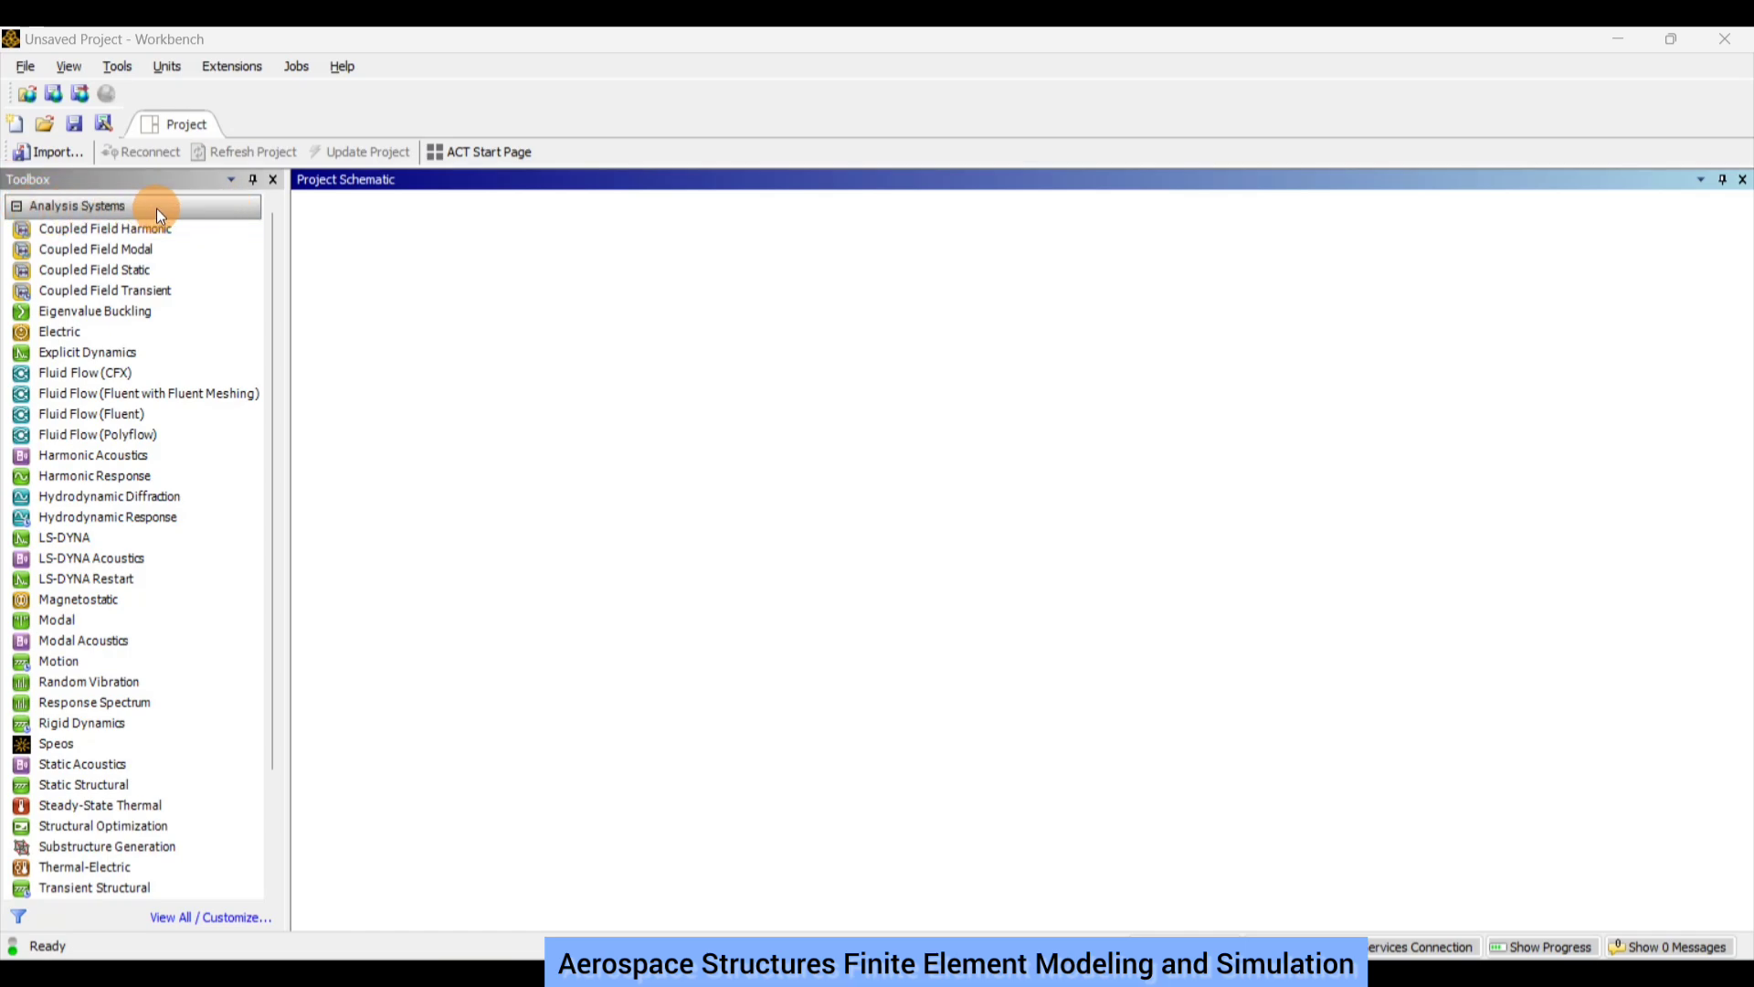
Add a Static Structural system from the Toolbox's Analysis Systems to the Project Schematic.
click(243, 228)
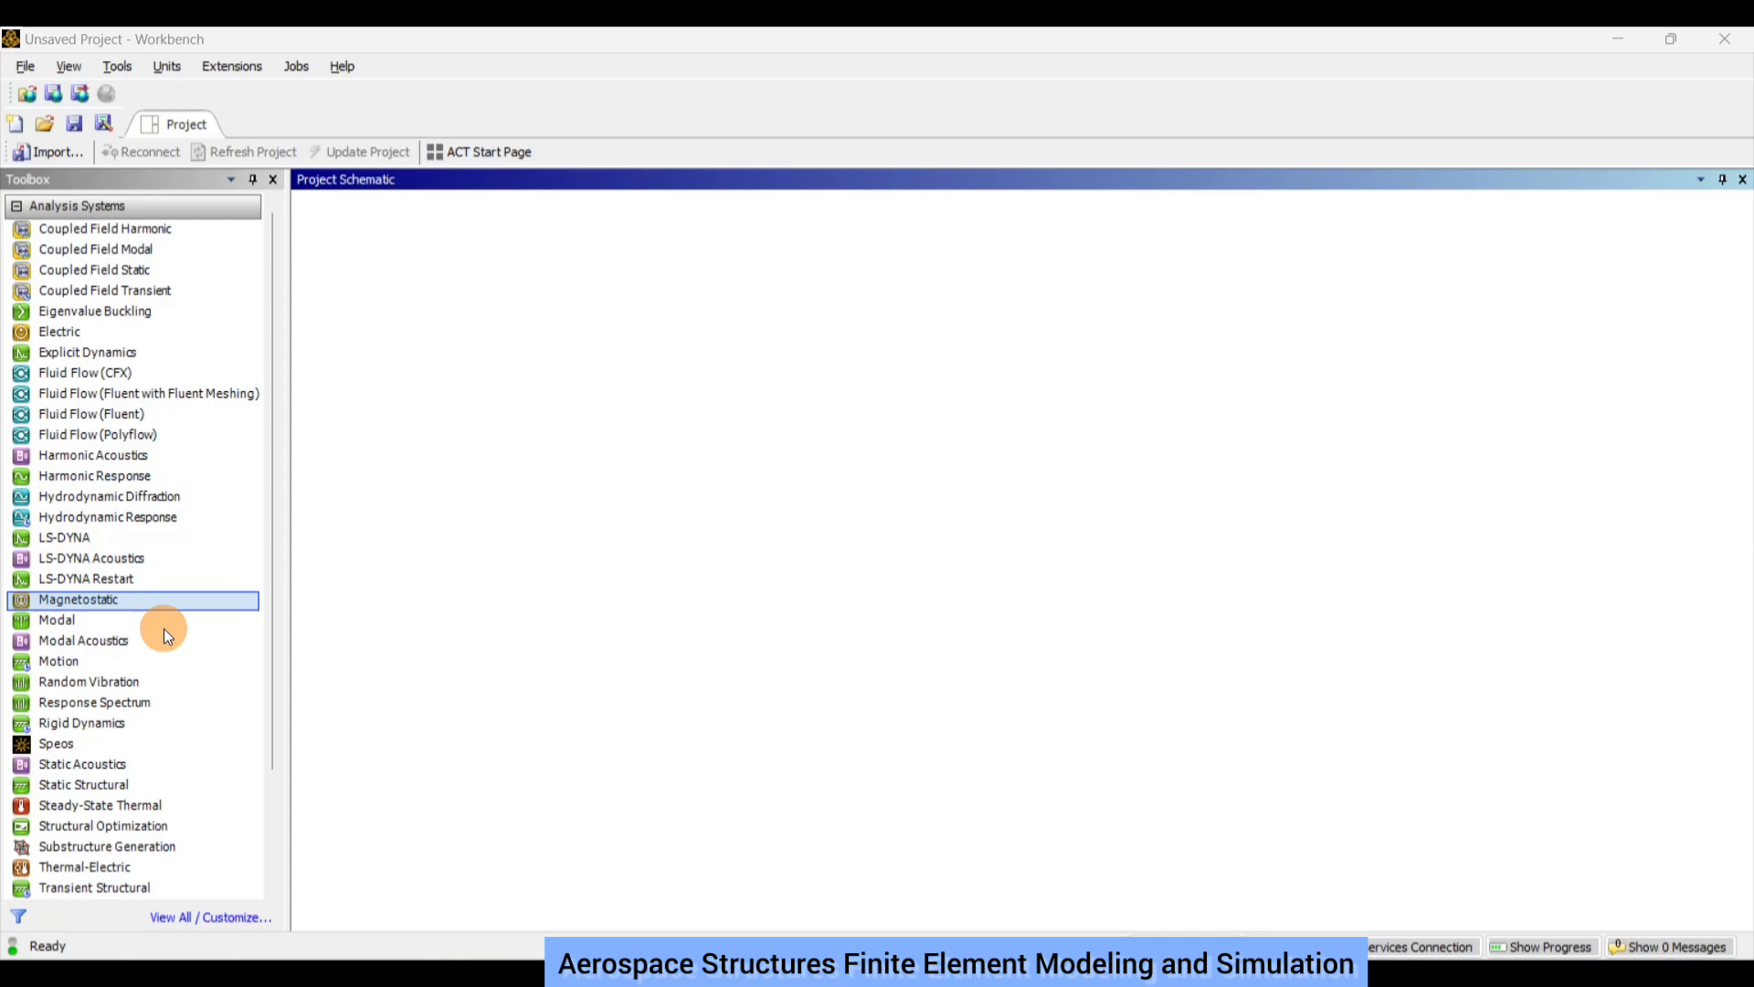
double_click(57, 788)
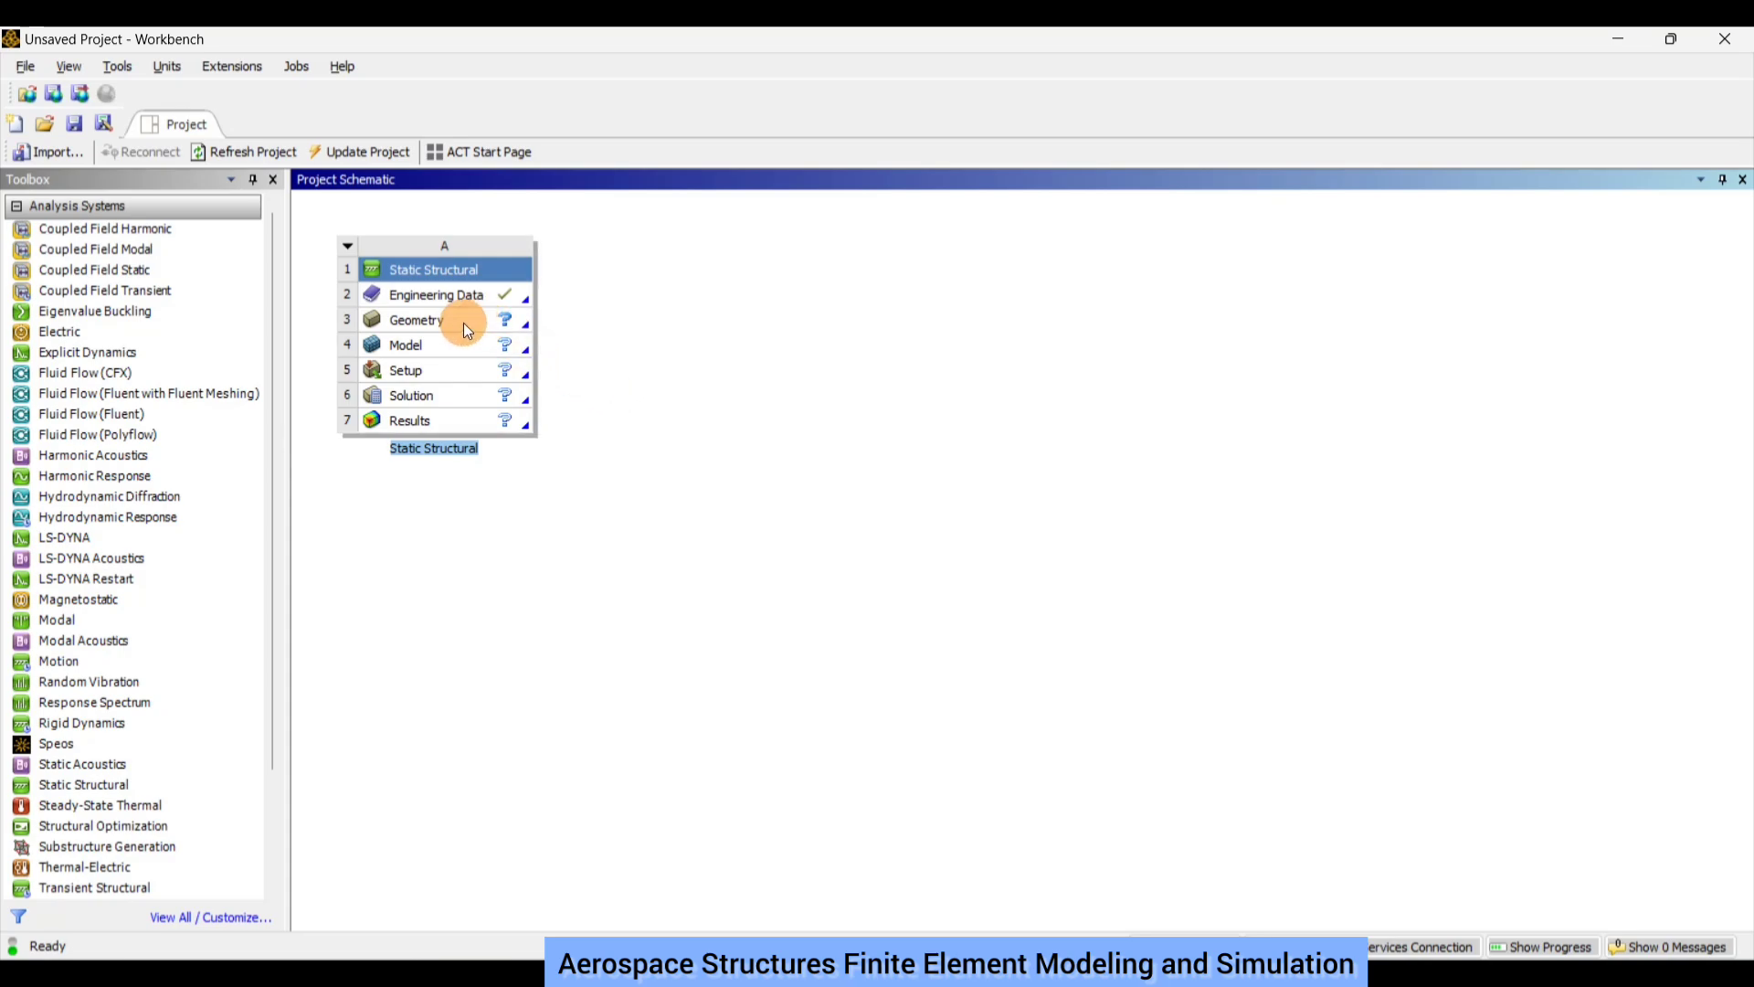
Launch Discovery from the Geometry cell and sketch a 10 × 10 mm rectangle cornered at the origin.
double_click(389, 320)
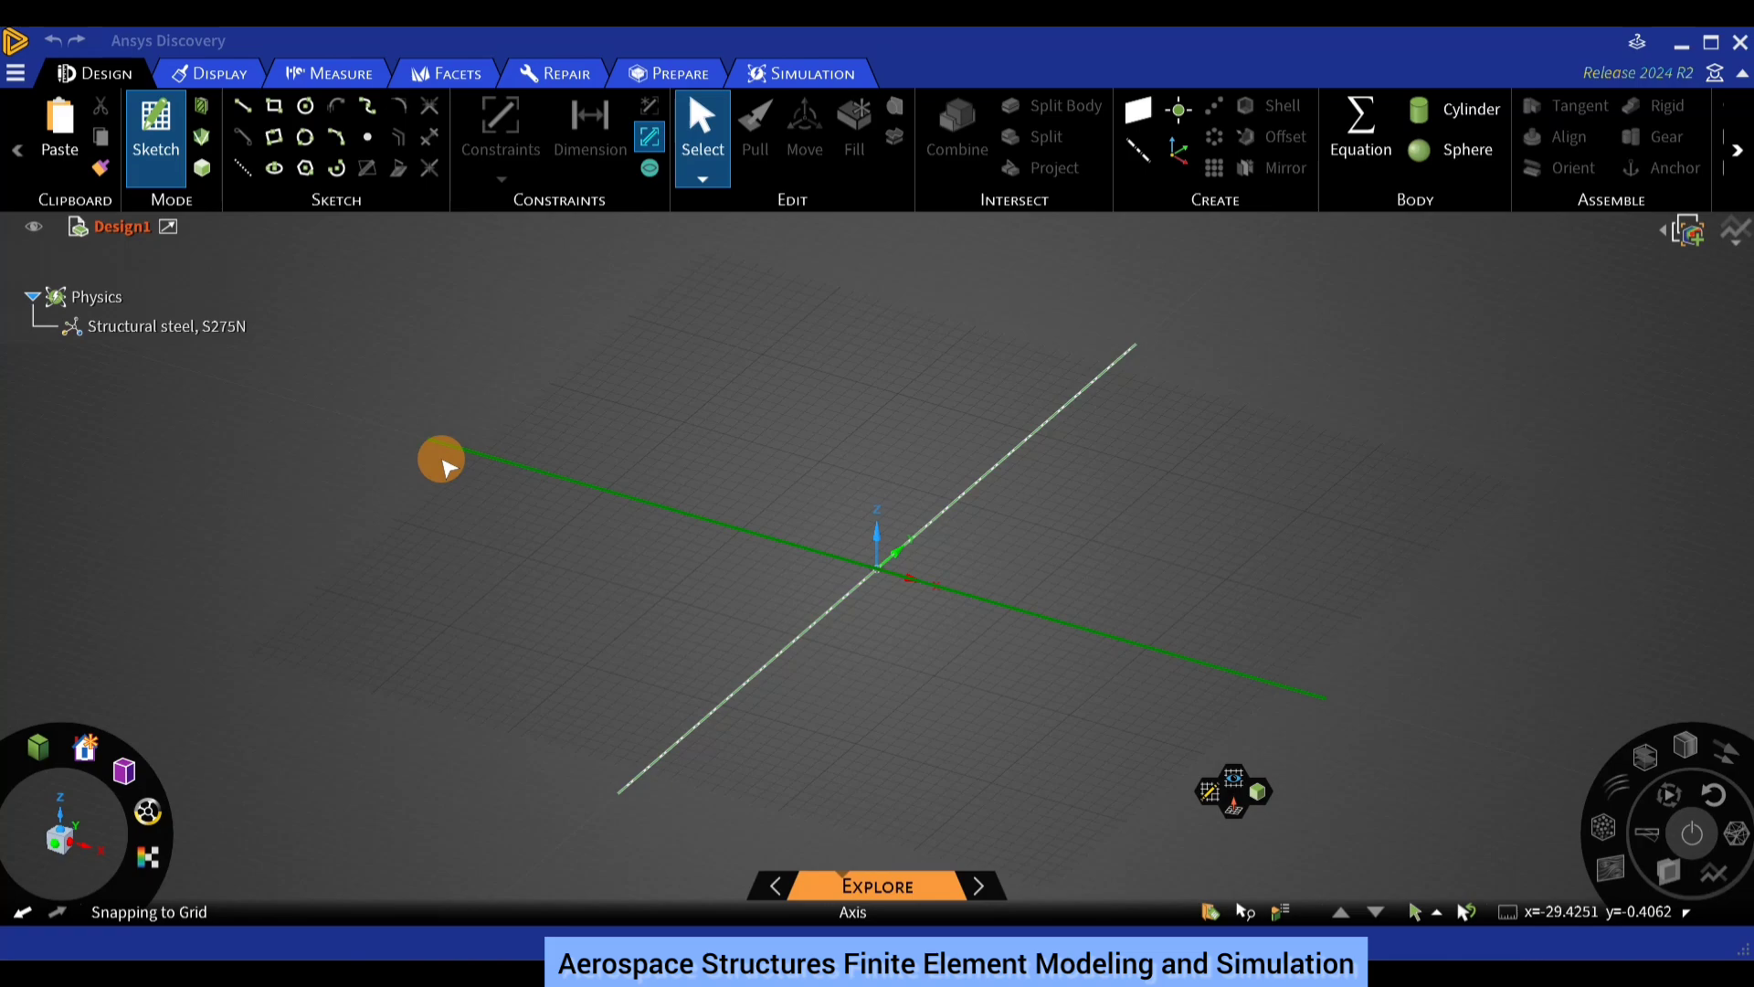
click(275, 107)
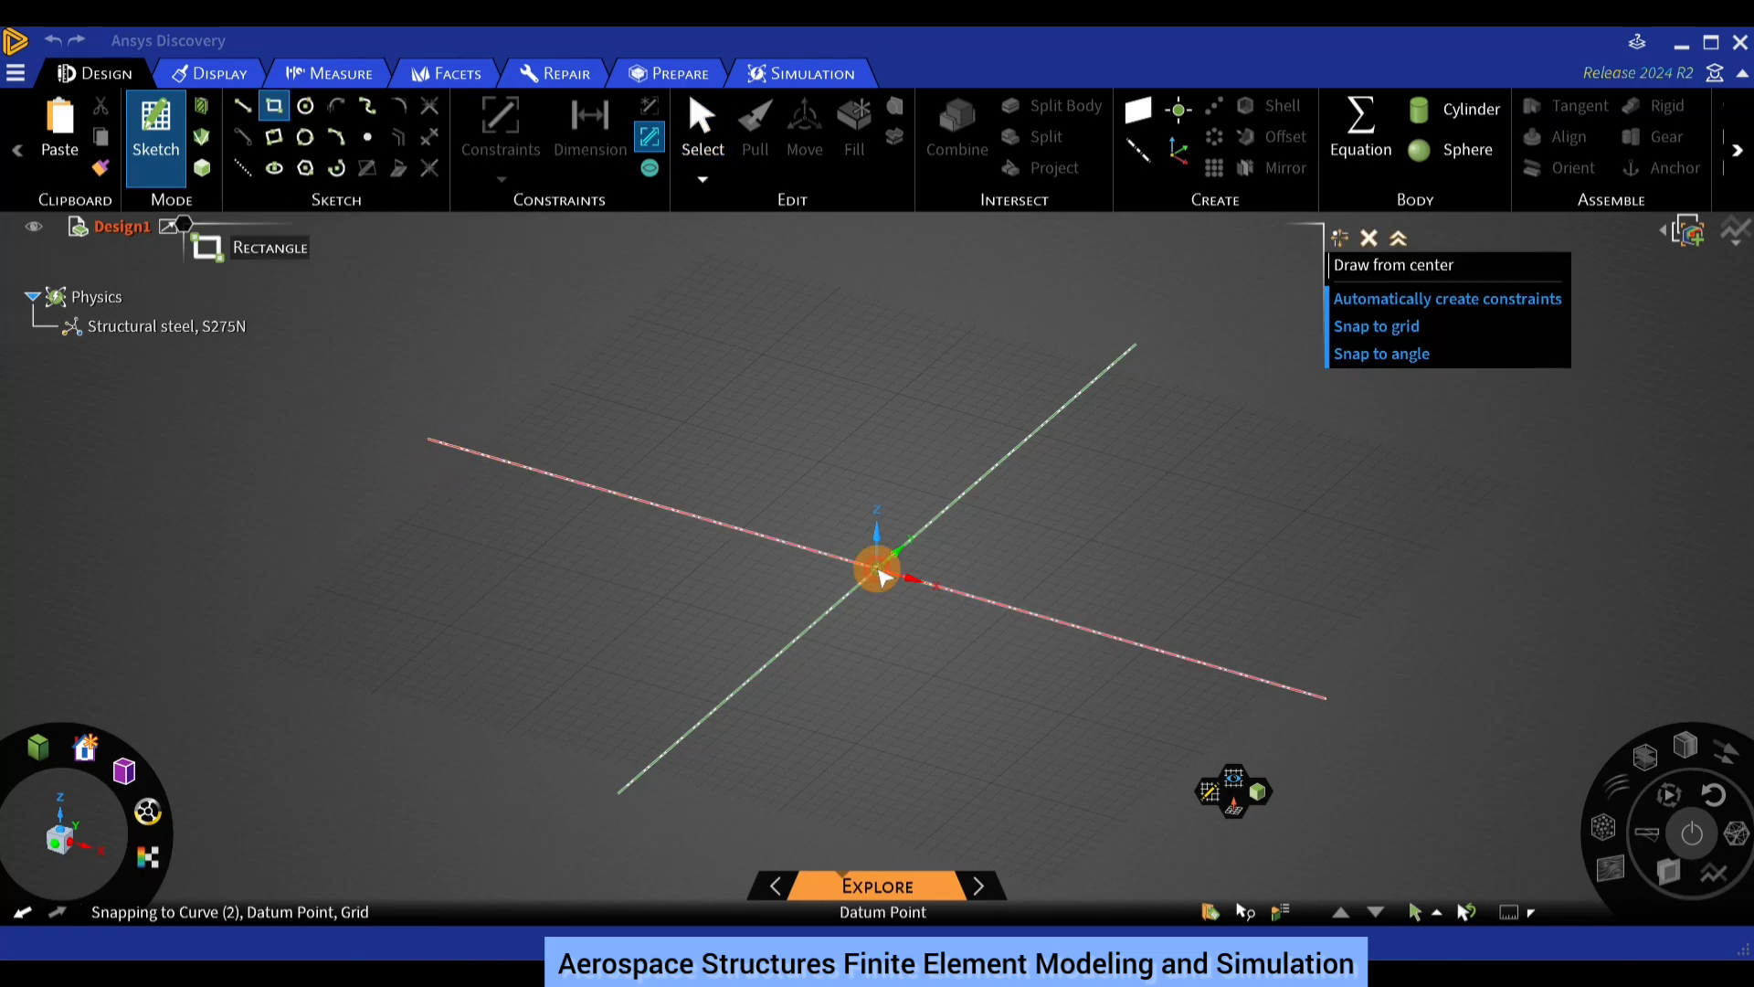
click(878, 569)
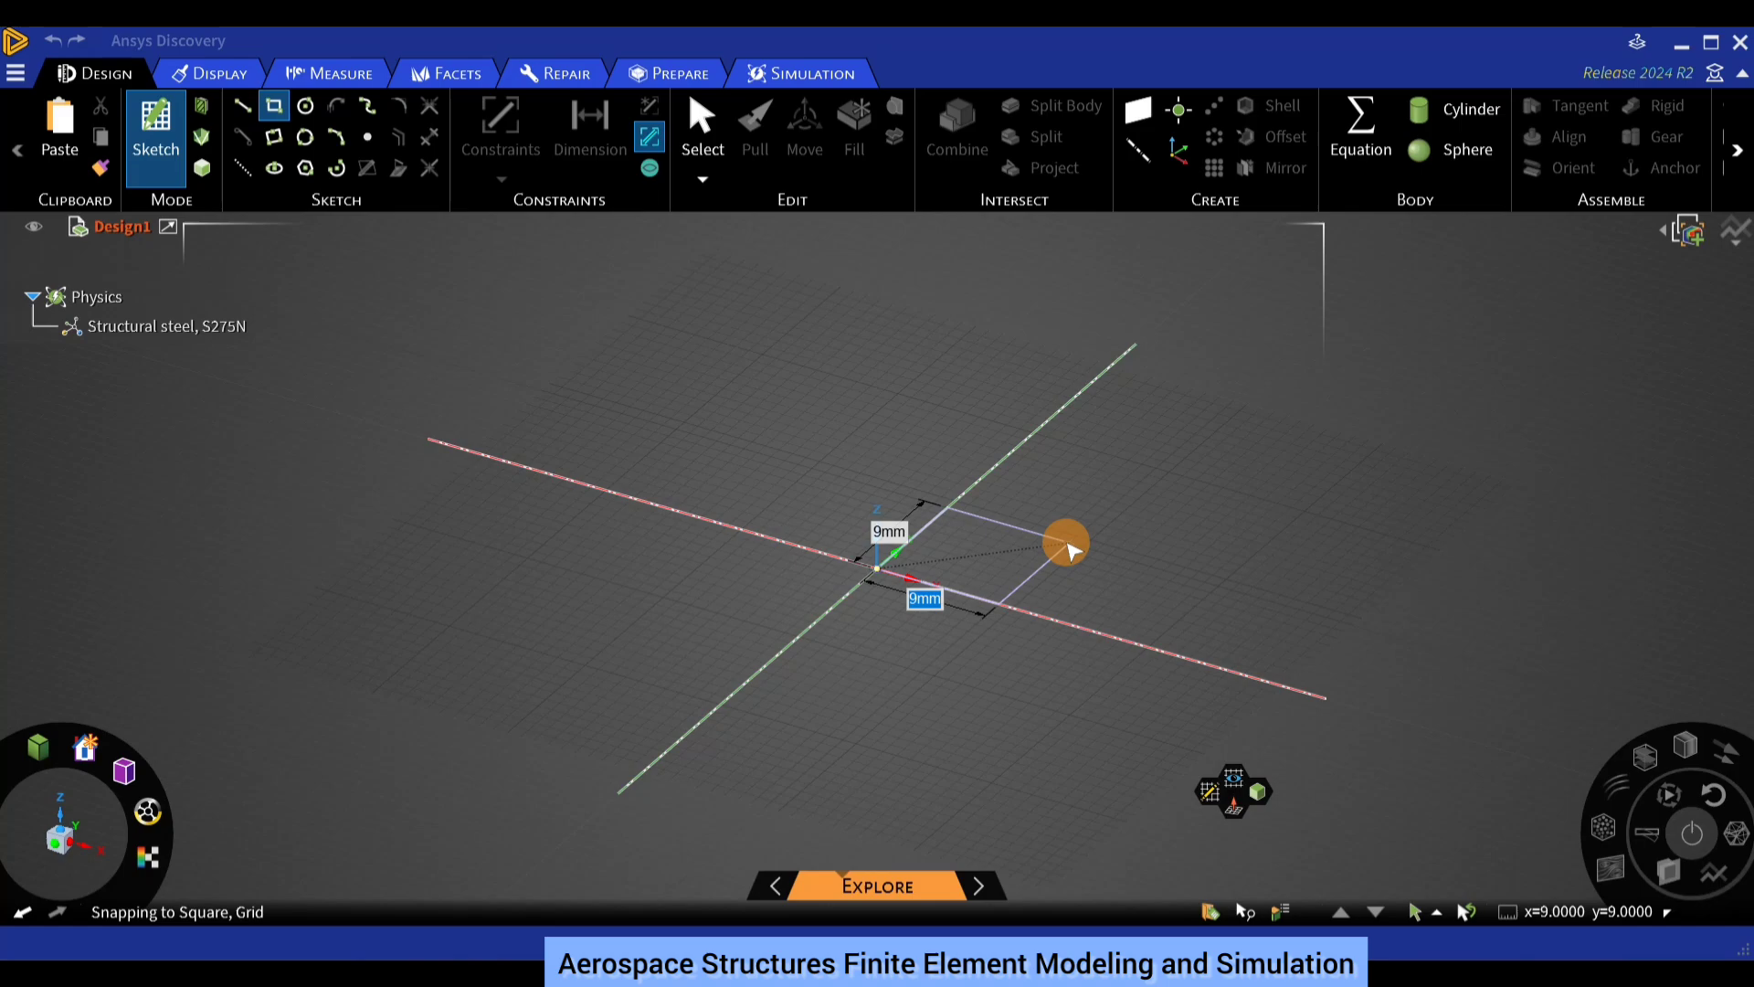
text(10)
key(Tab)
text(10)
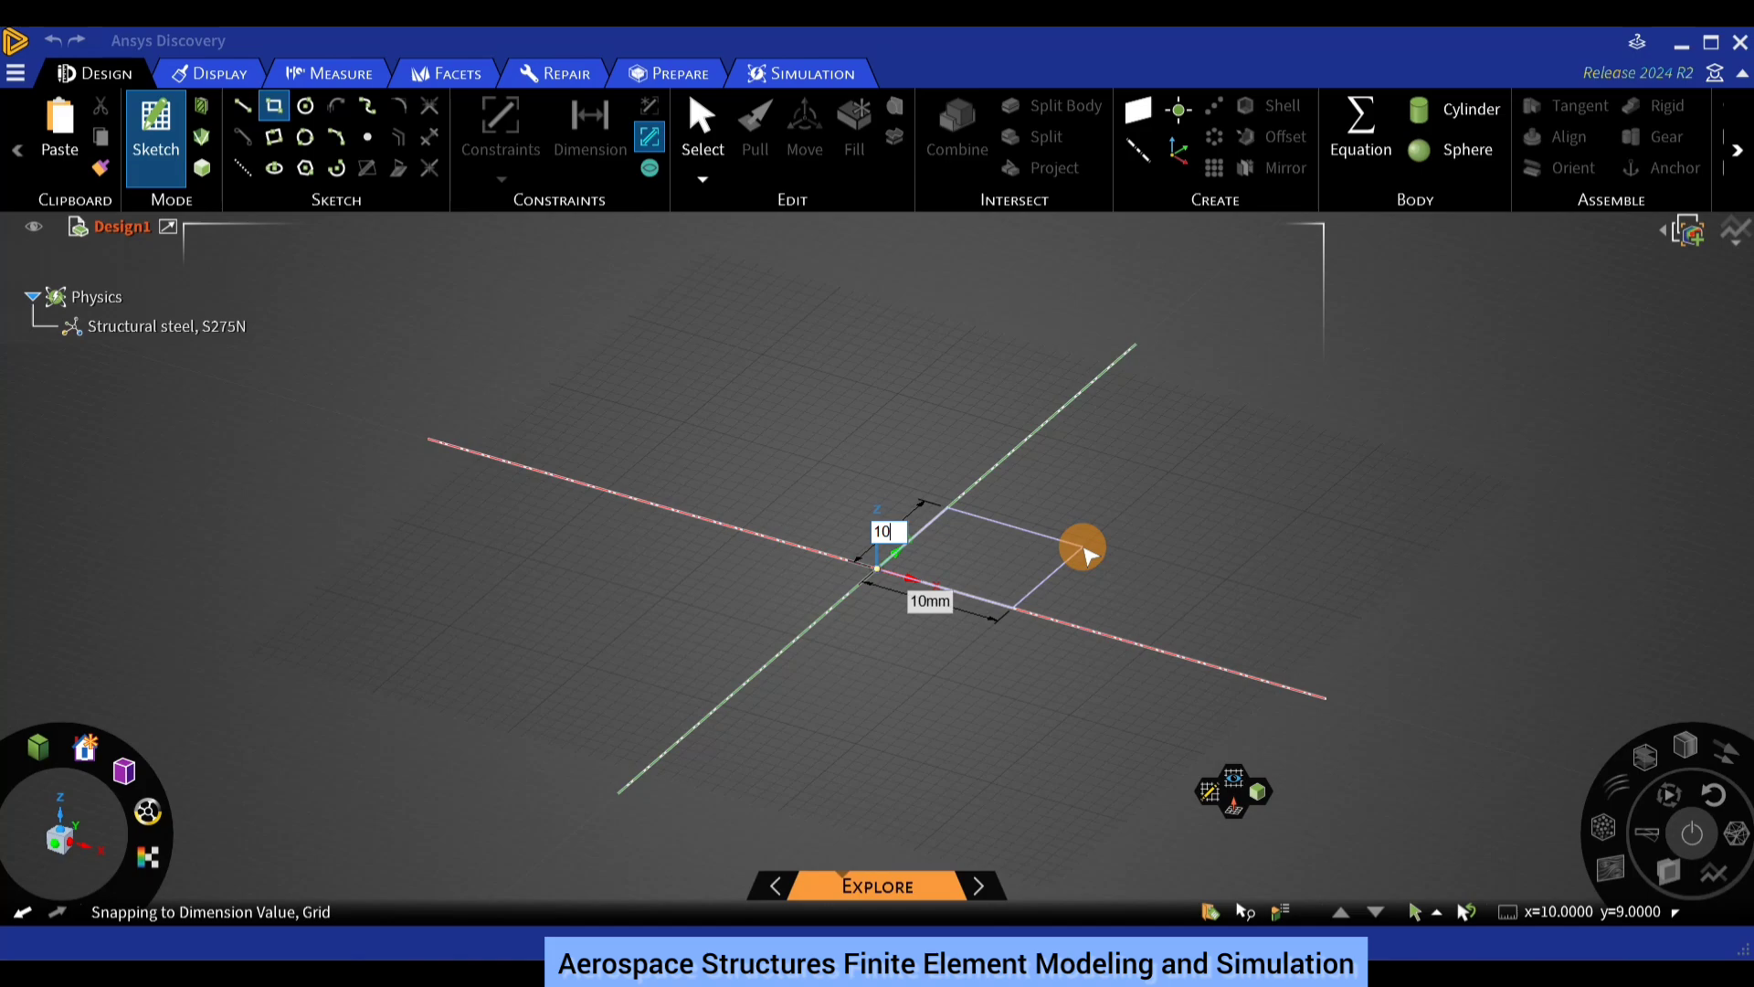
key(Return)
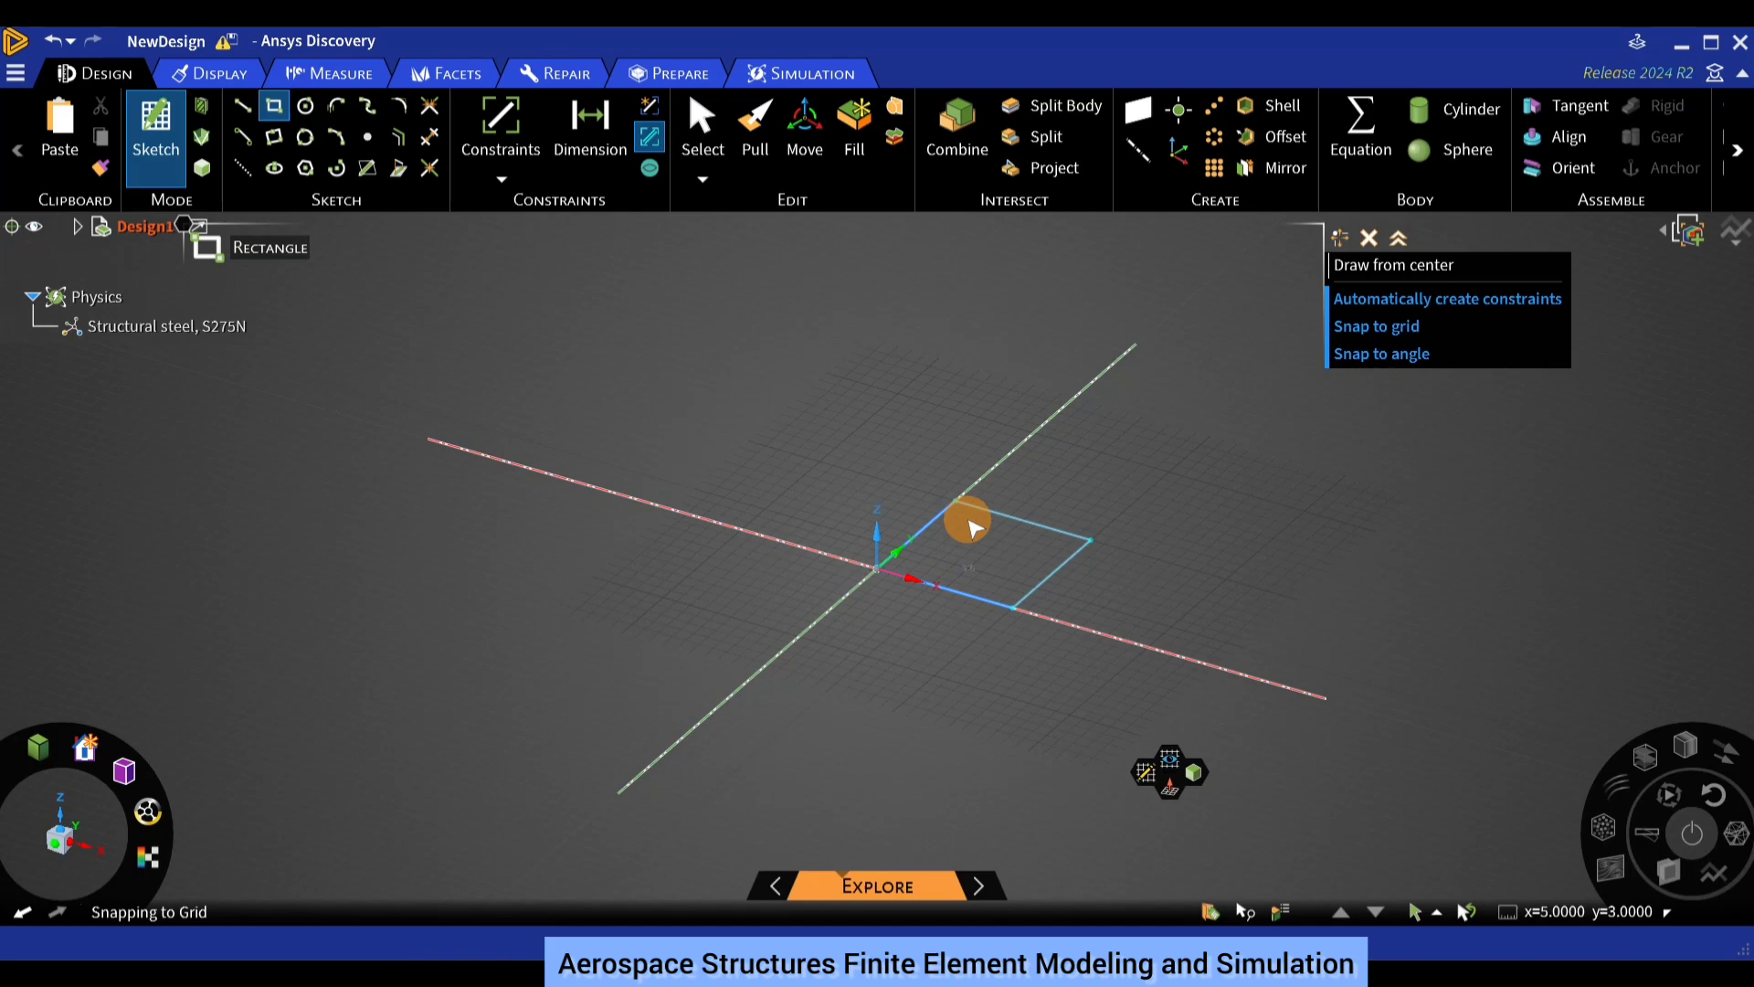
Pull the square face upward into a 2 mm thick solid plate.
click(757, 173)
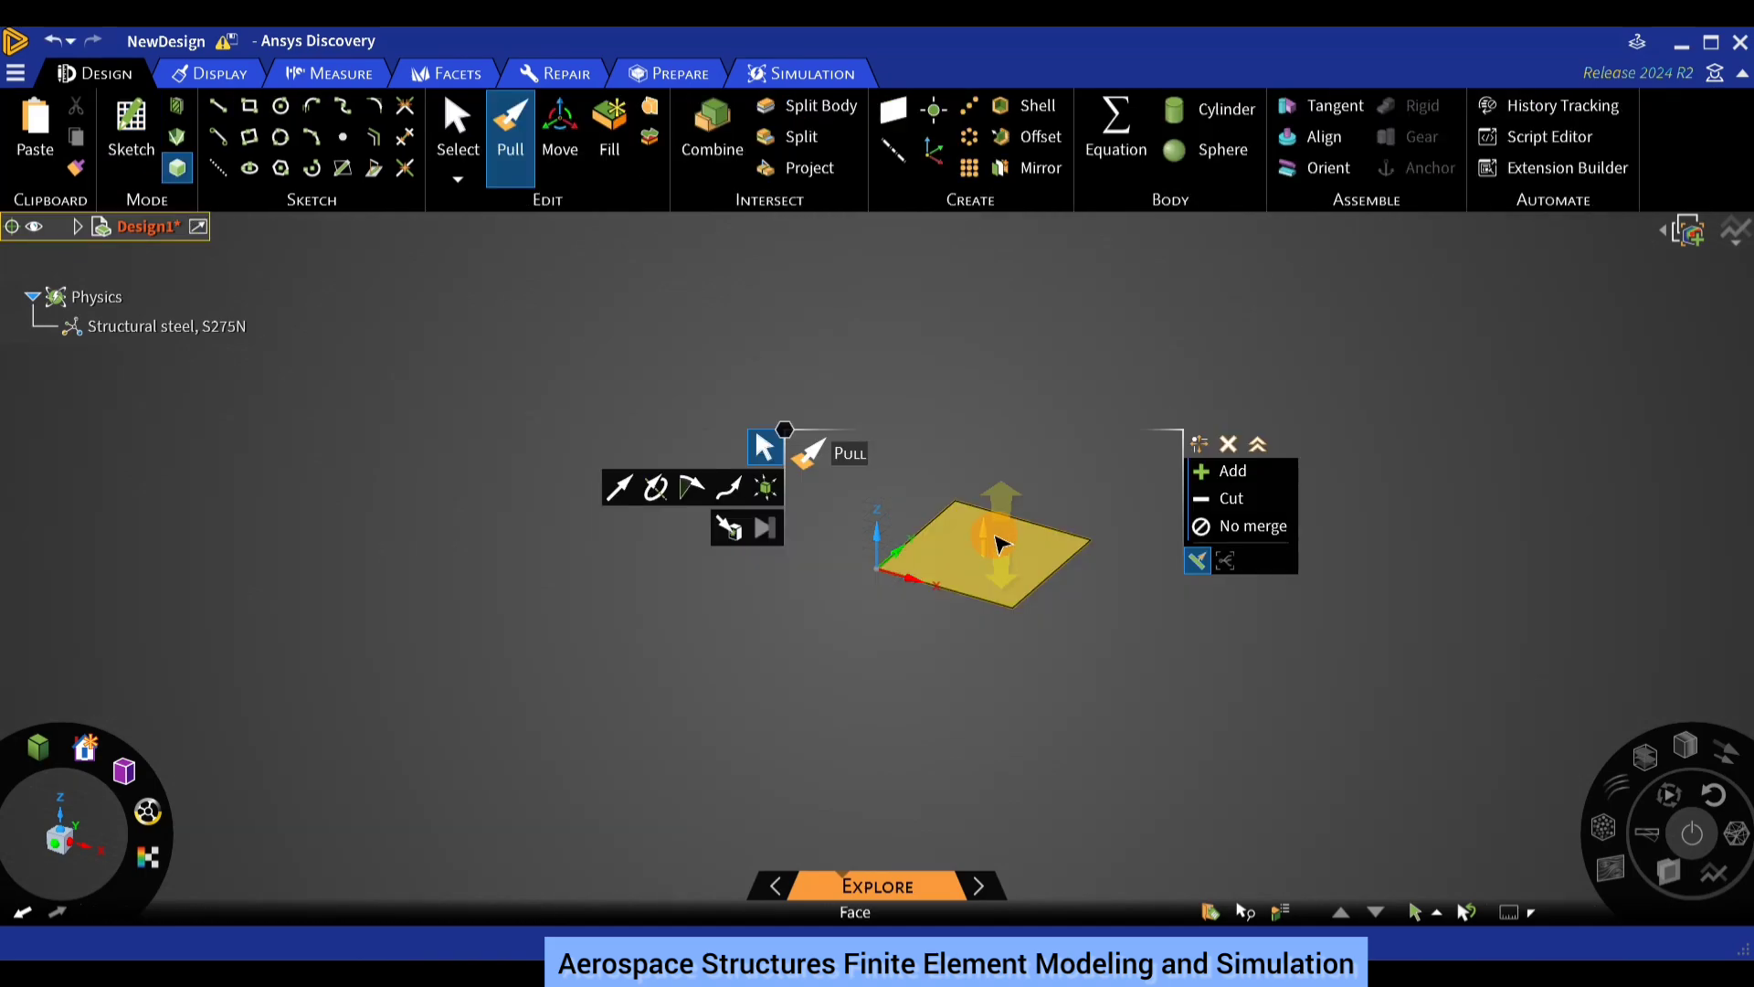
drag(999, 543, 994, 486)
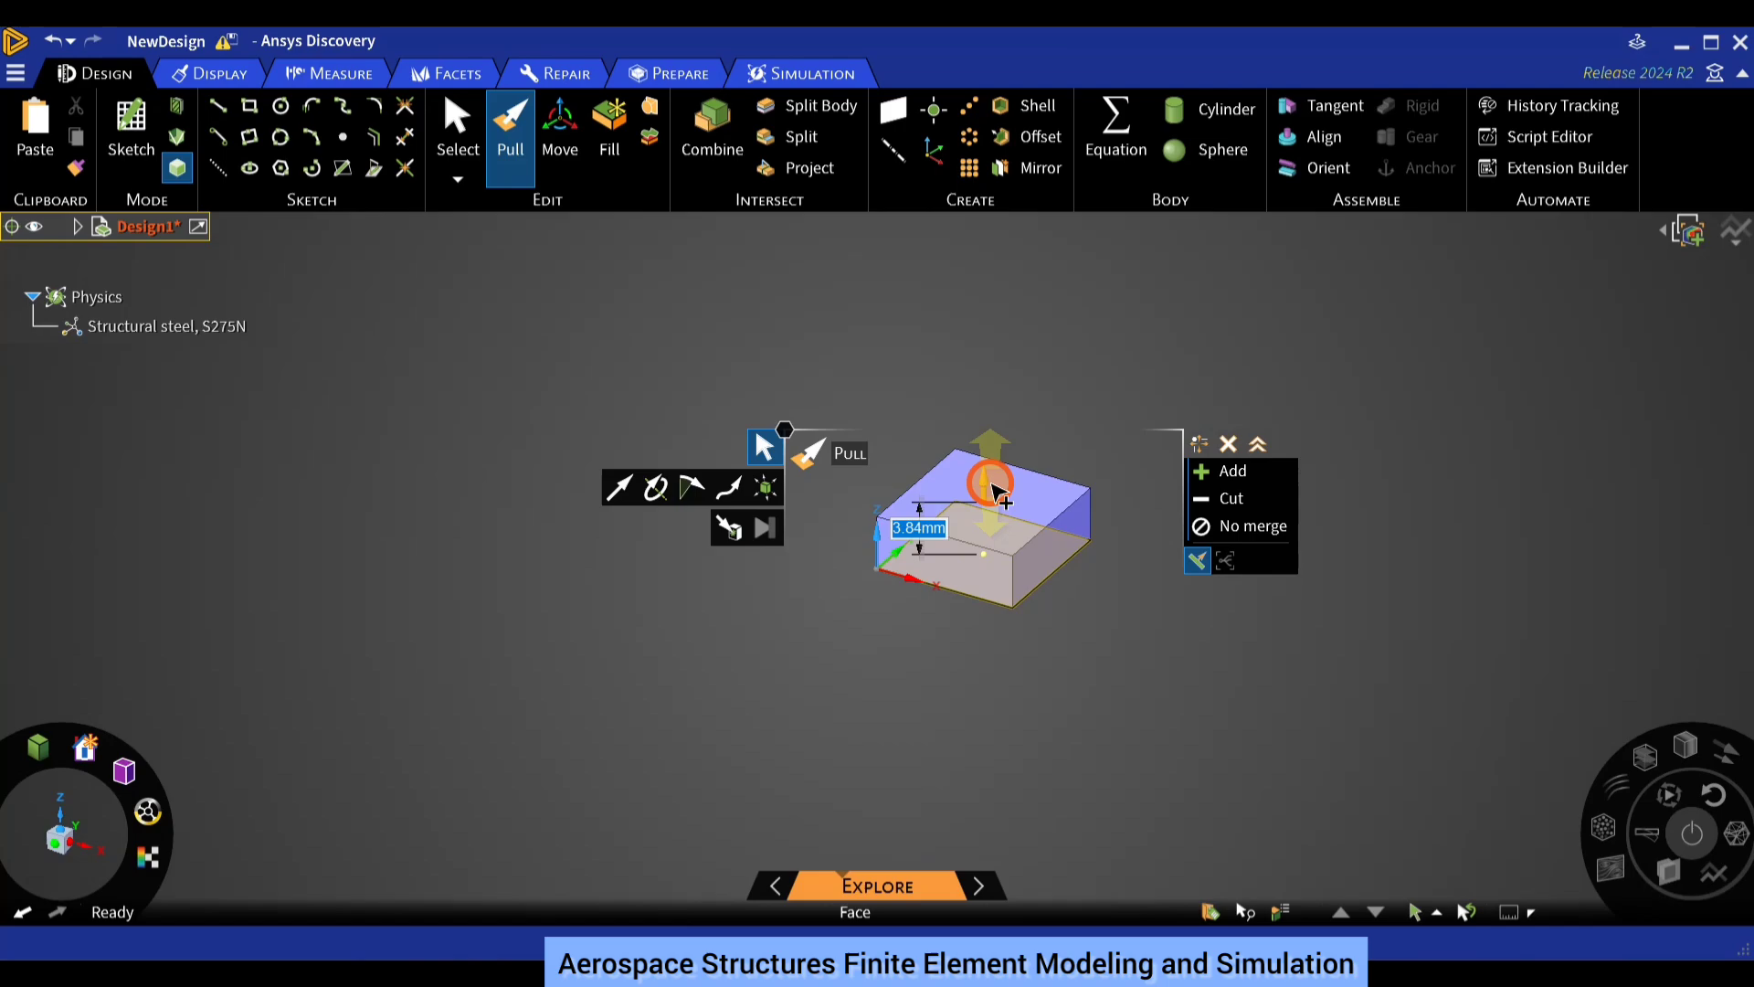
text(2)
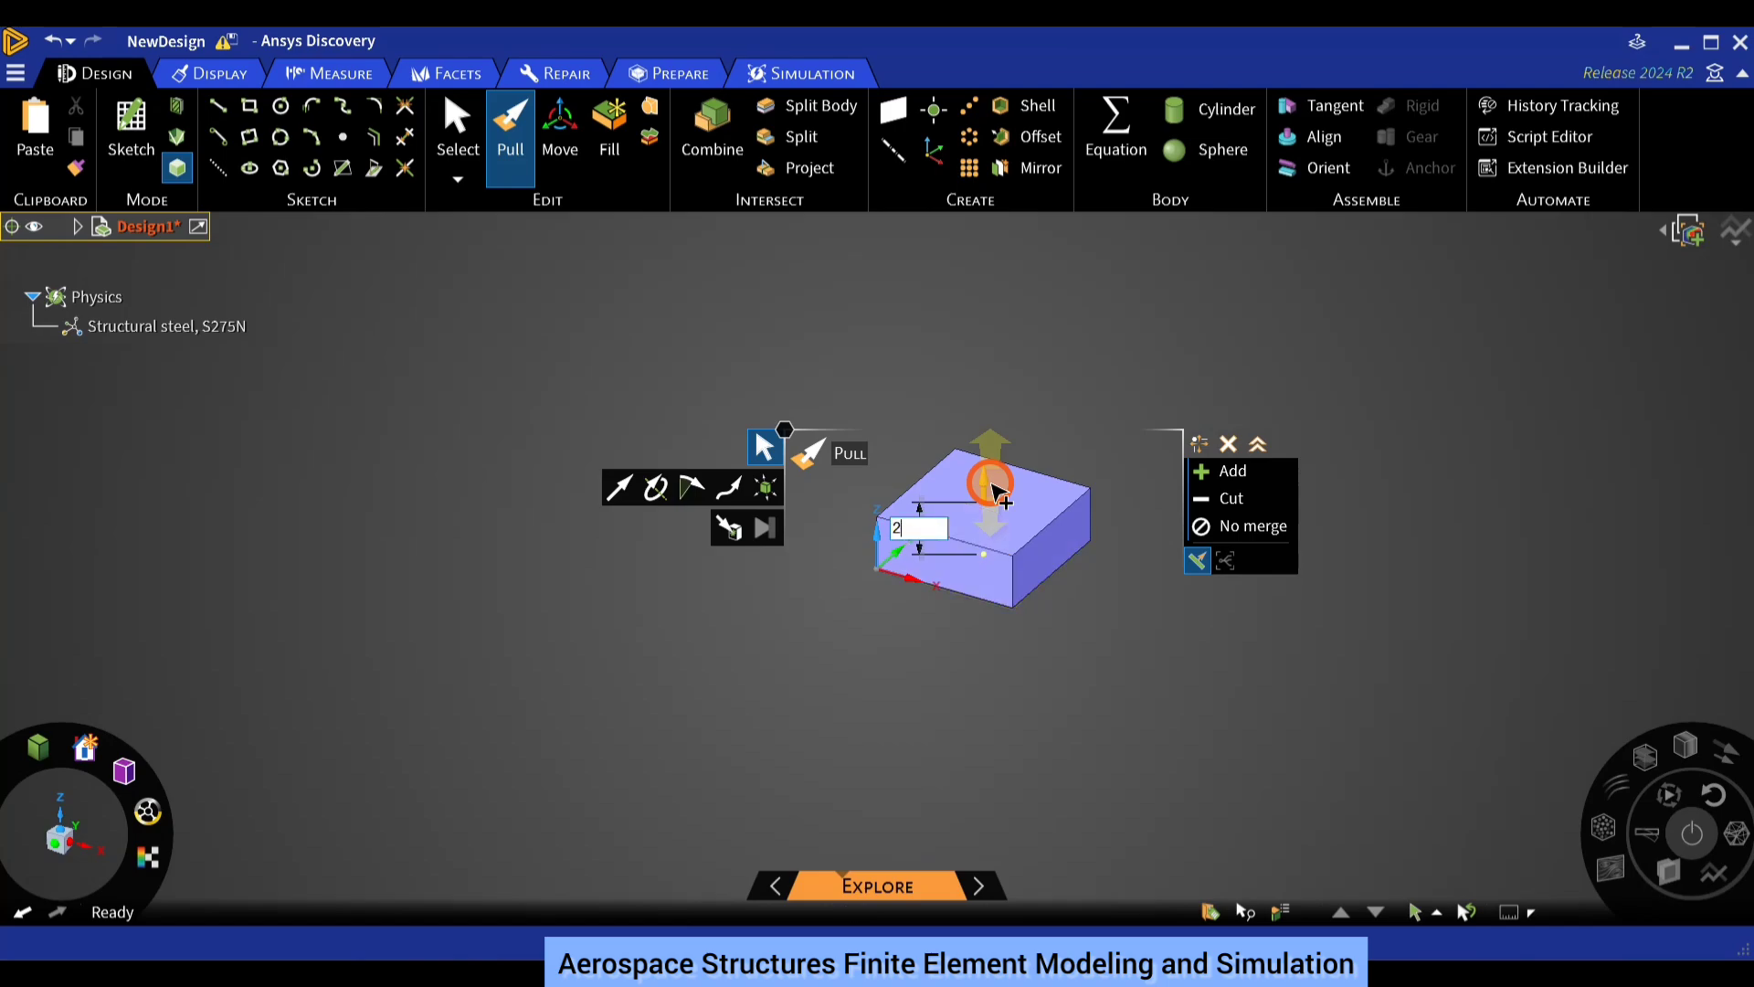
key(Return)
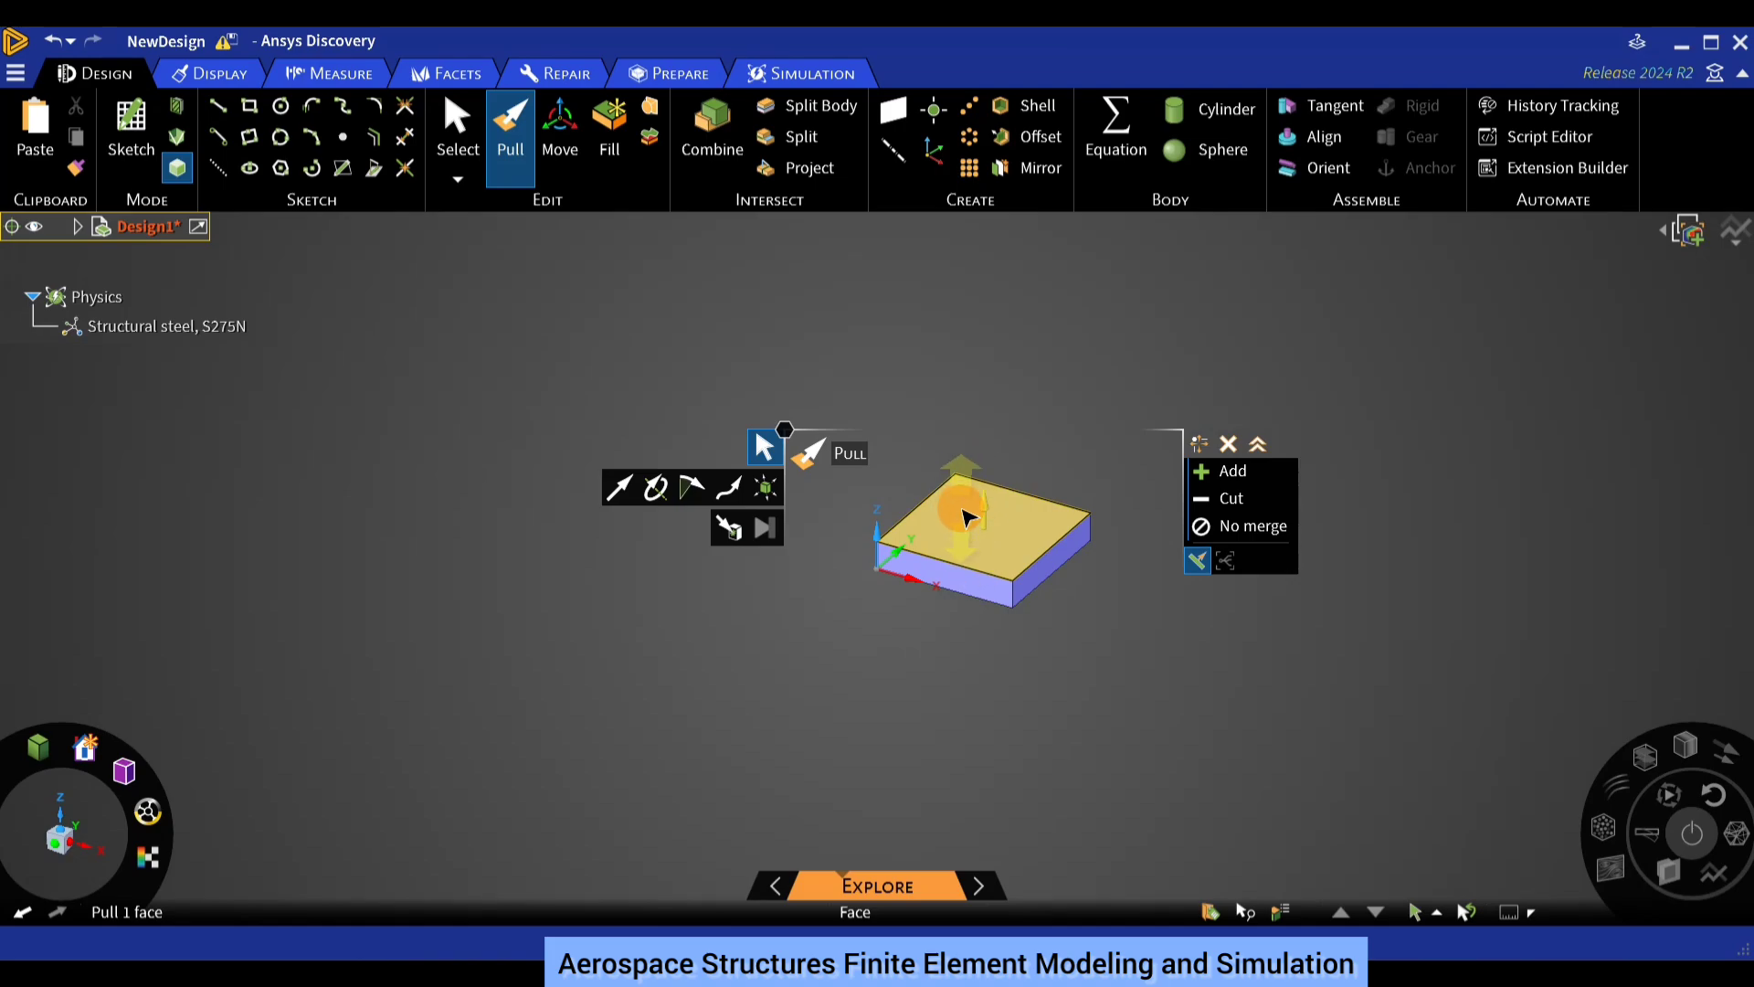
right_click(1043, 397)
mouse_move(1093, 441)
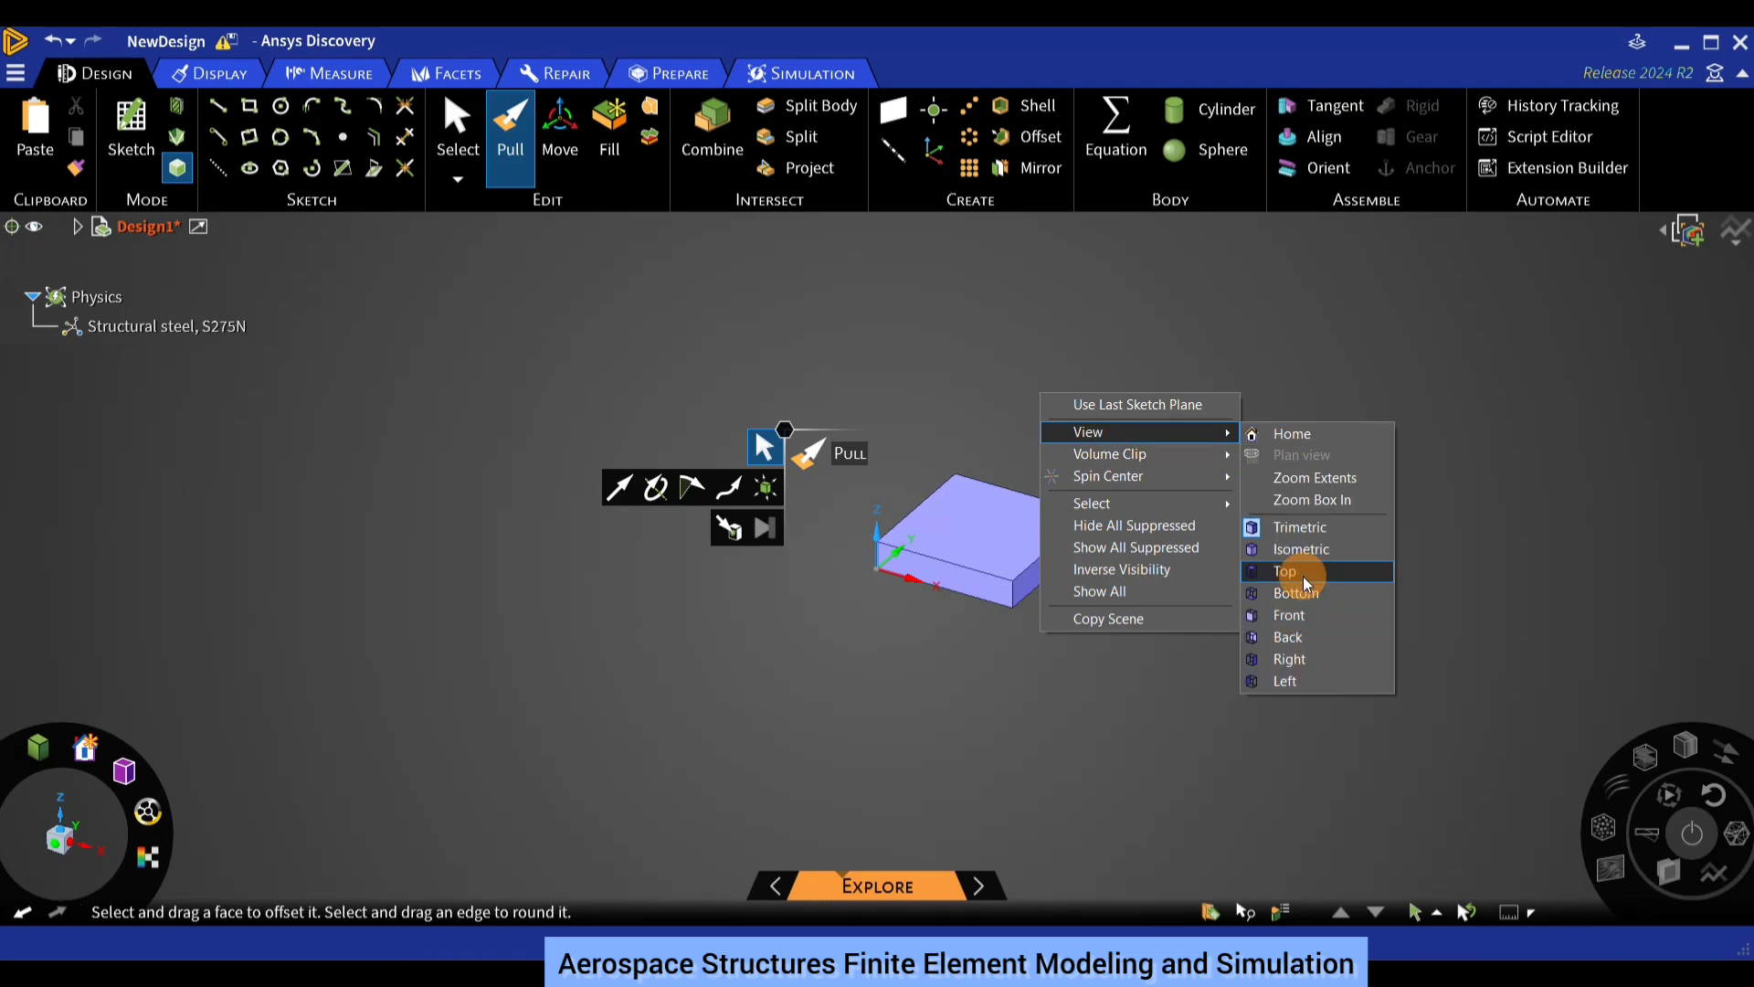
From the top view, sketch a 2.5 mm diameter circle centred on the origin.
click(1306, 583)
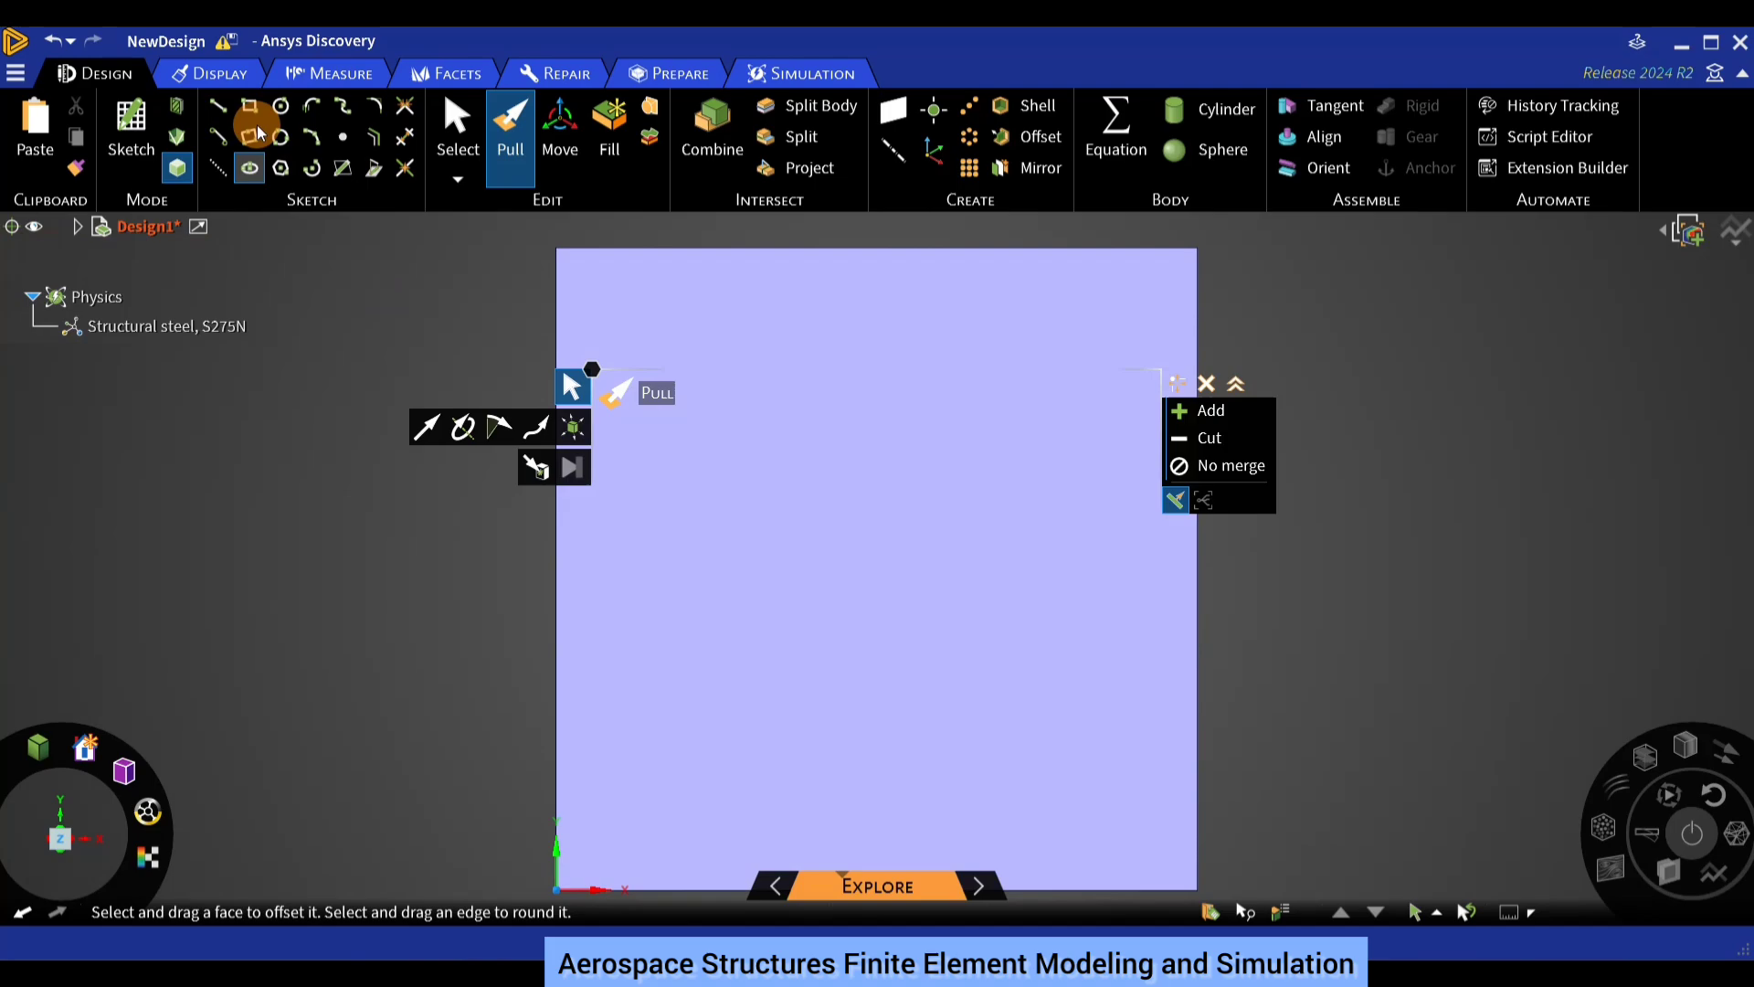
click(280, 106)
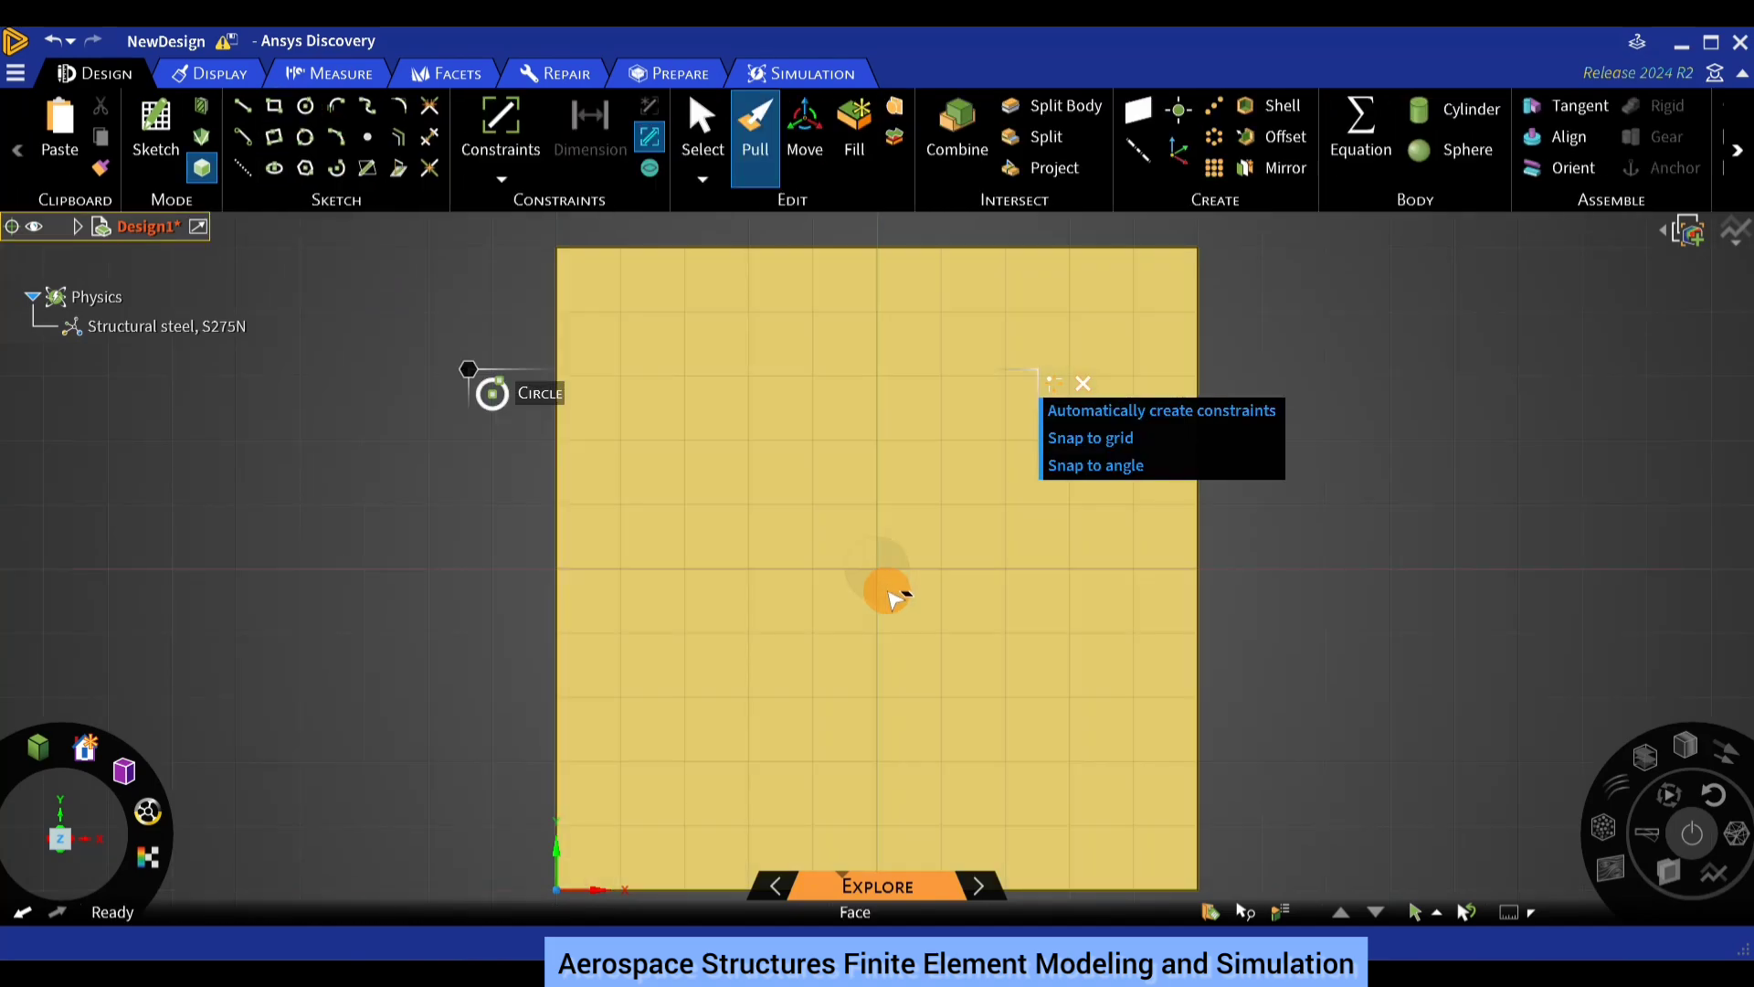
click(881, 568)
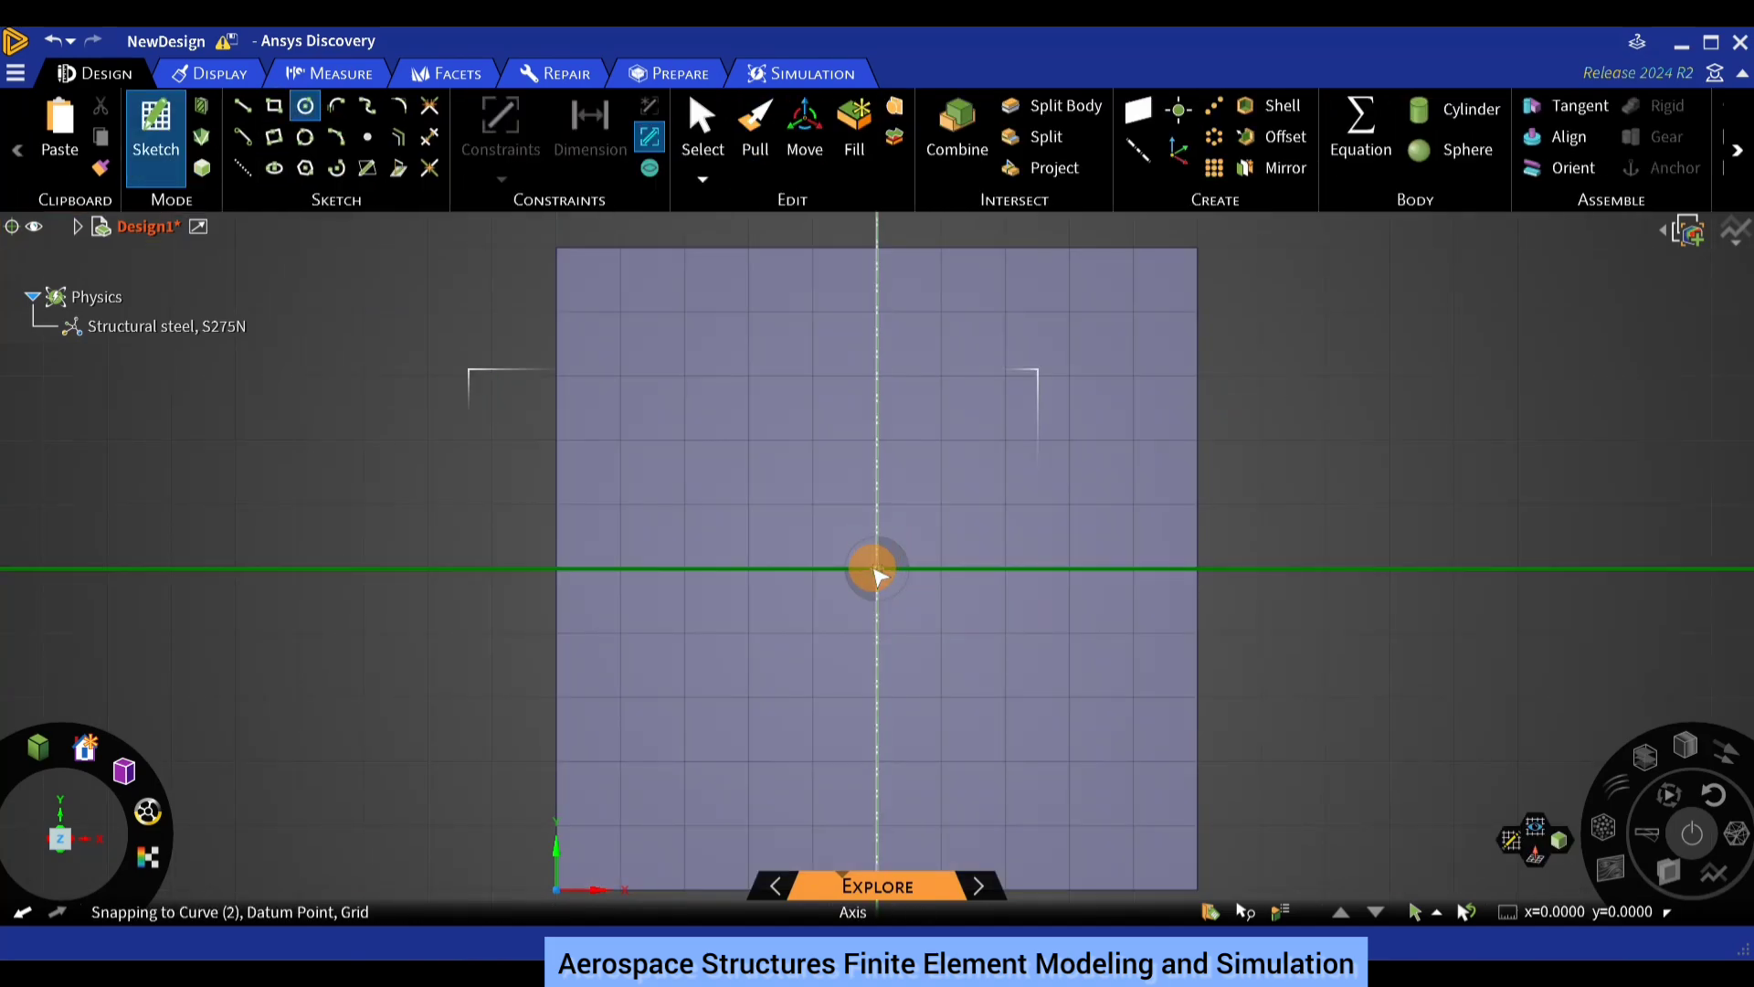
click(877, 568)
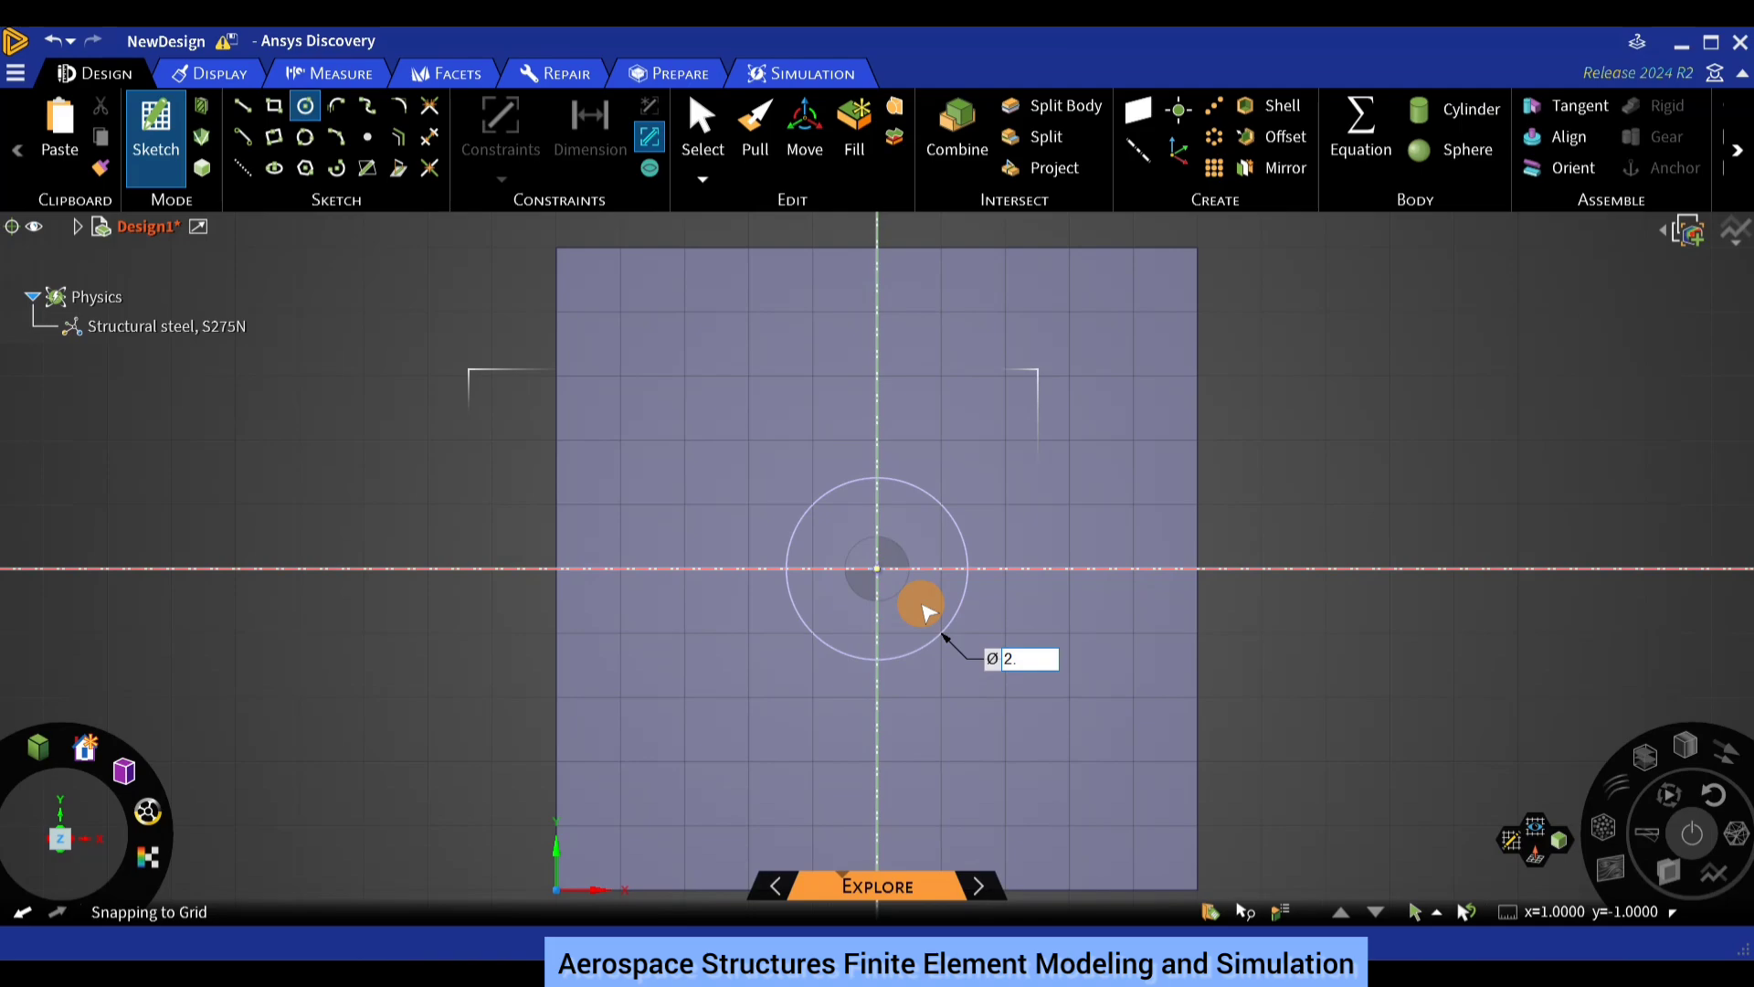
text(5)
key(Return)
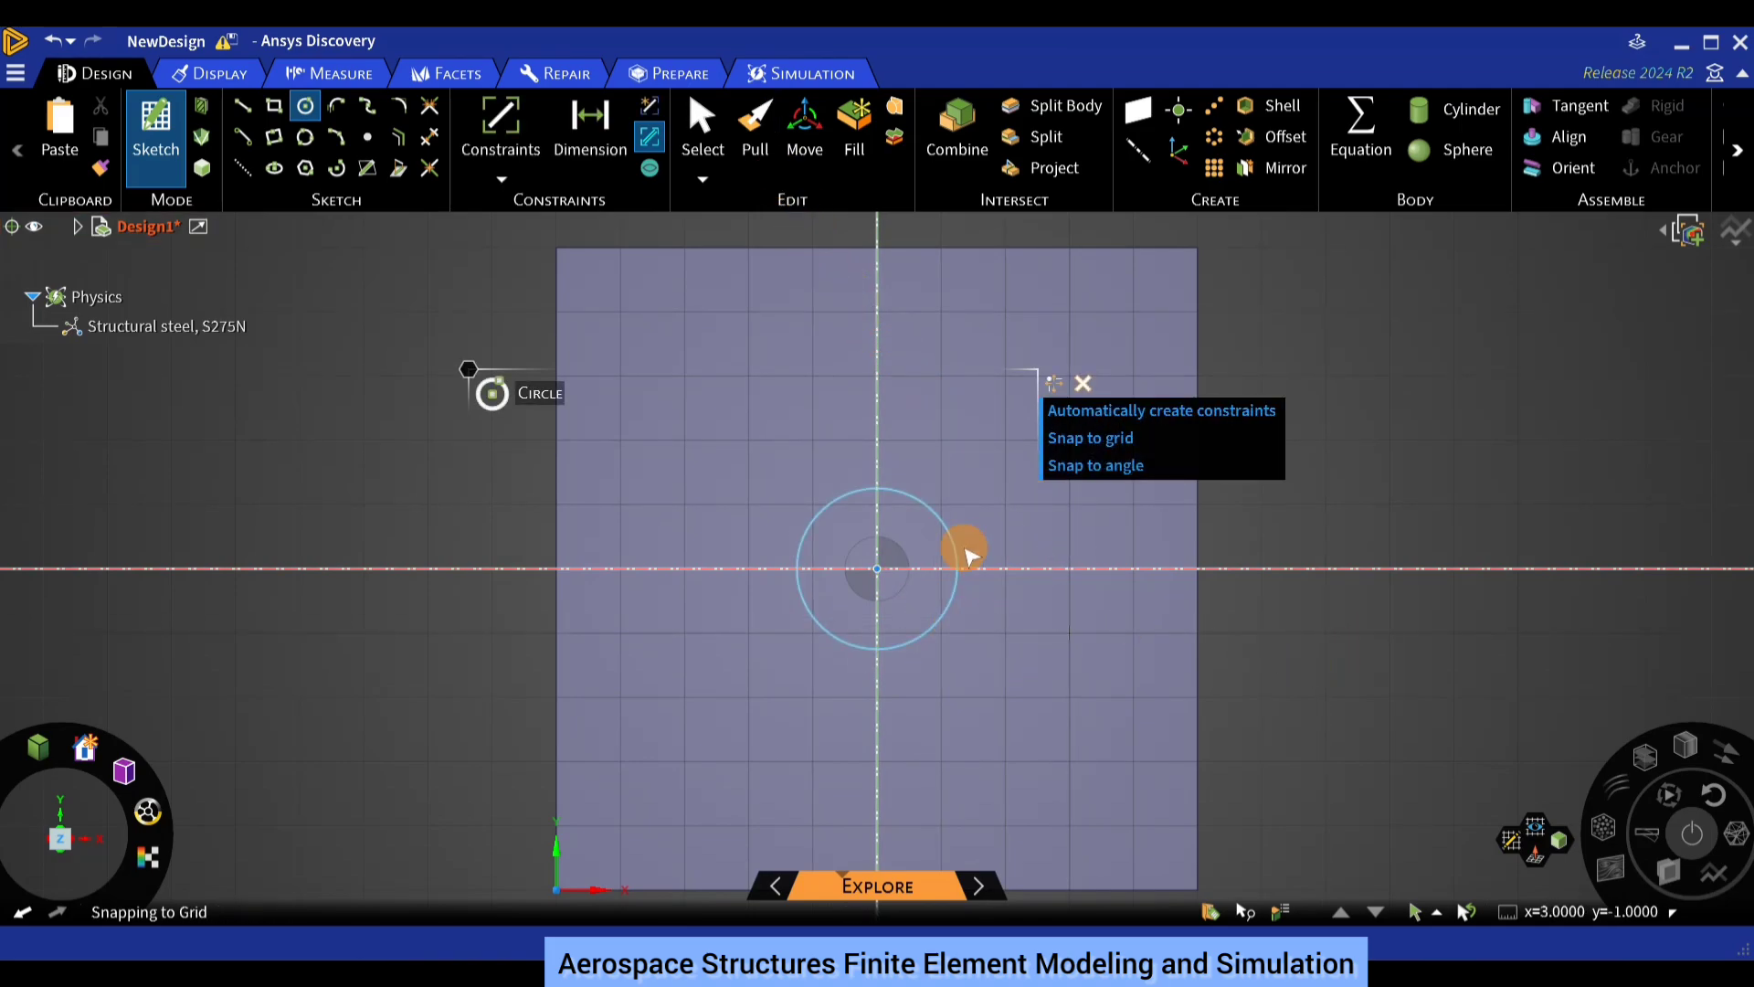
Push the circle through the plate to cut the hole, then orbit to a front-on view.
middle_drag(810, 501, 1178, 618)
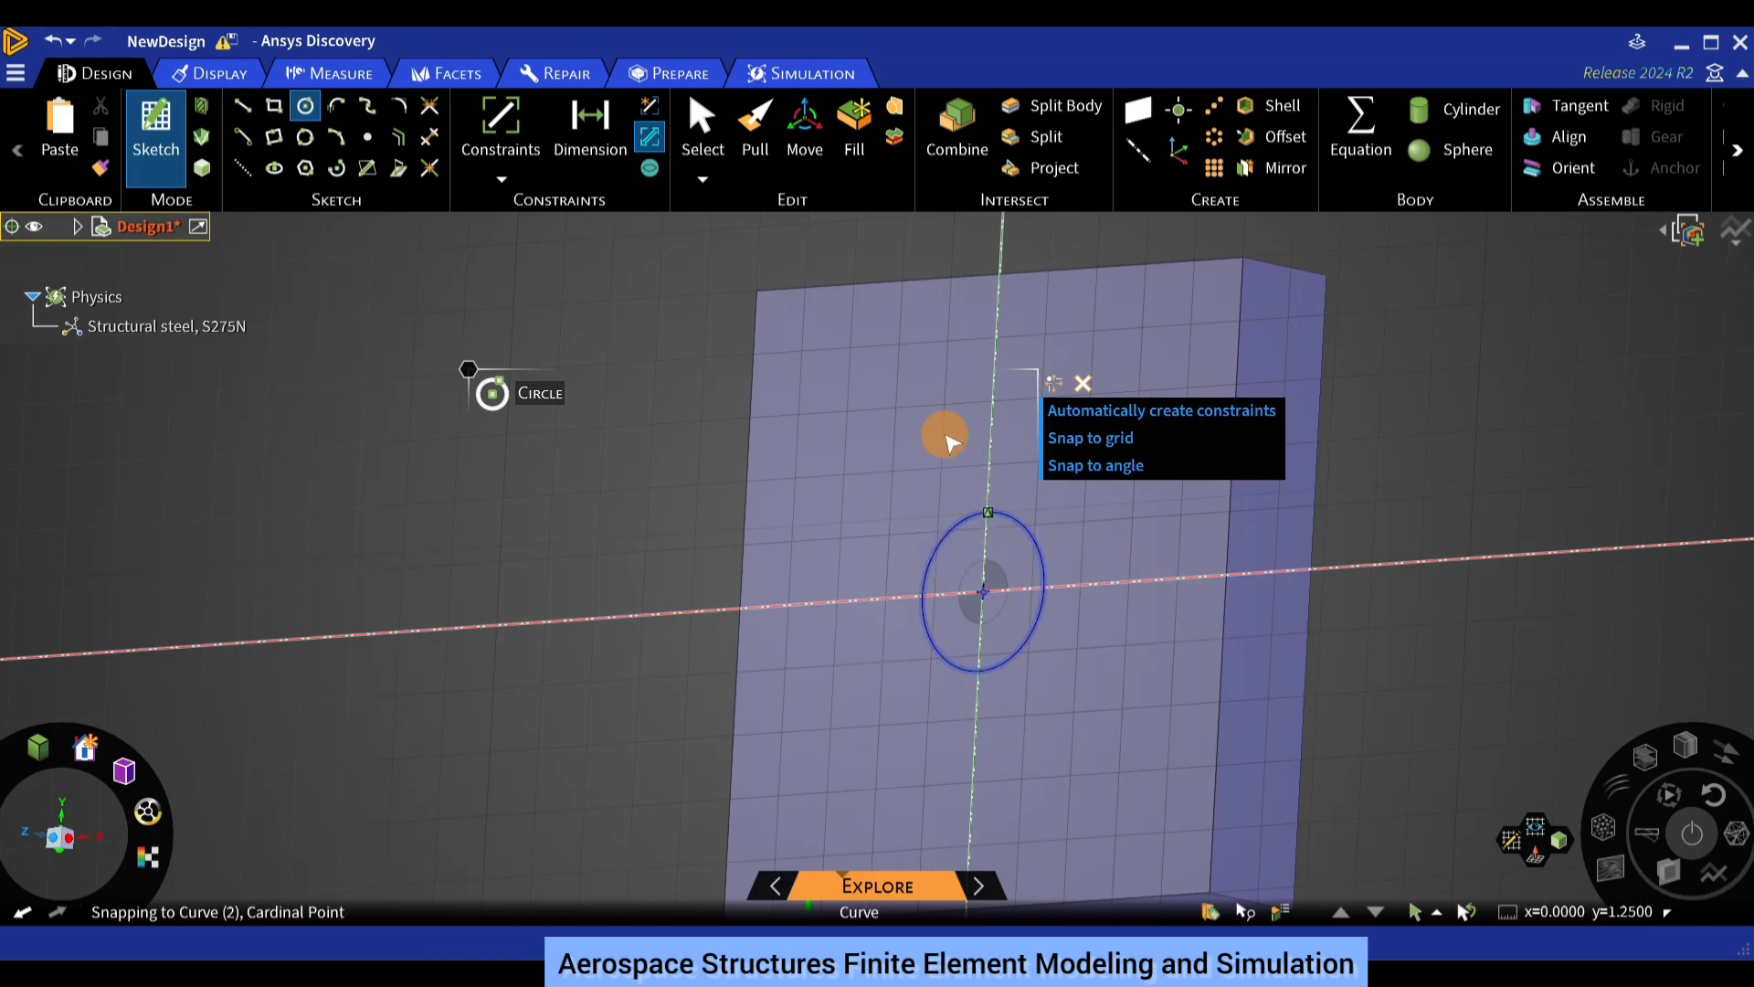
click(756, 121)
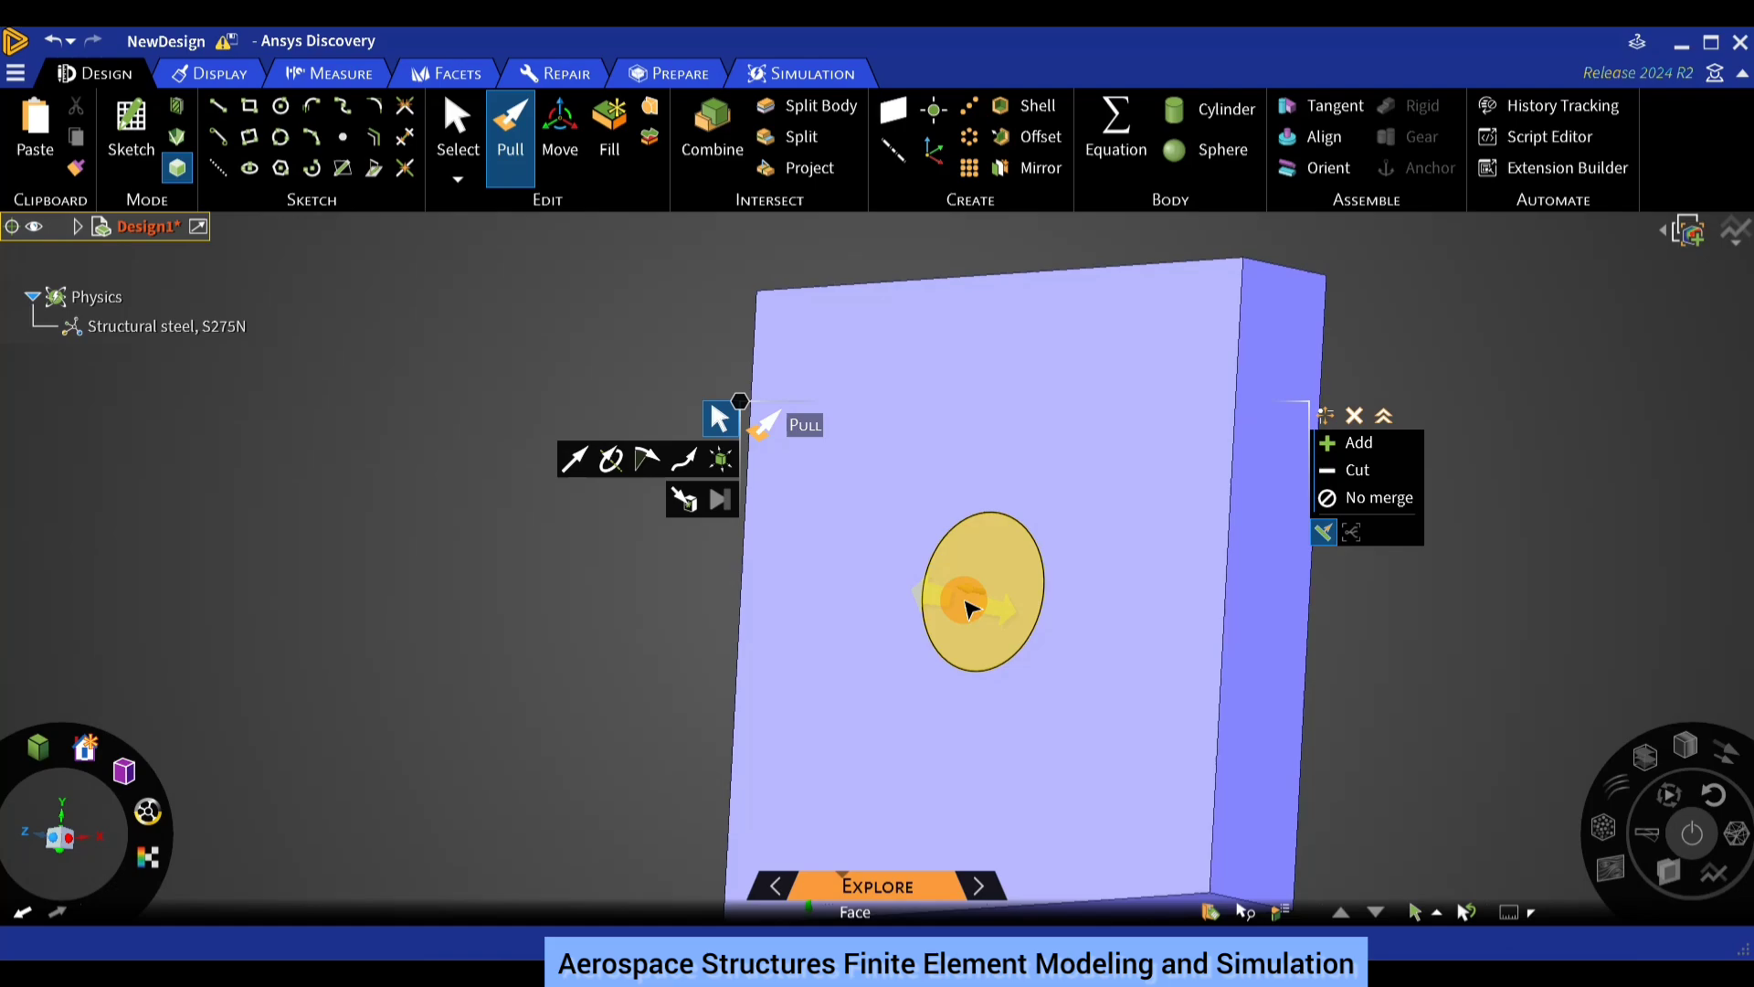
drag(968, 607, 1009, 590)
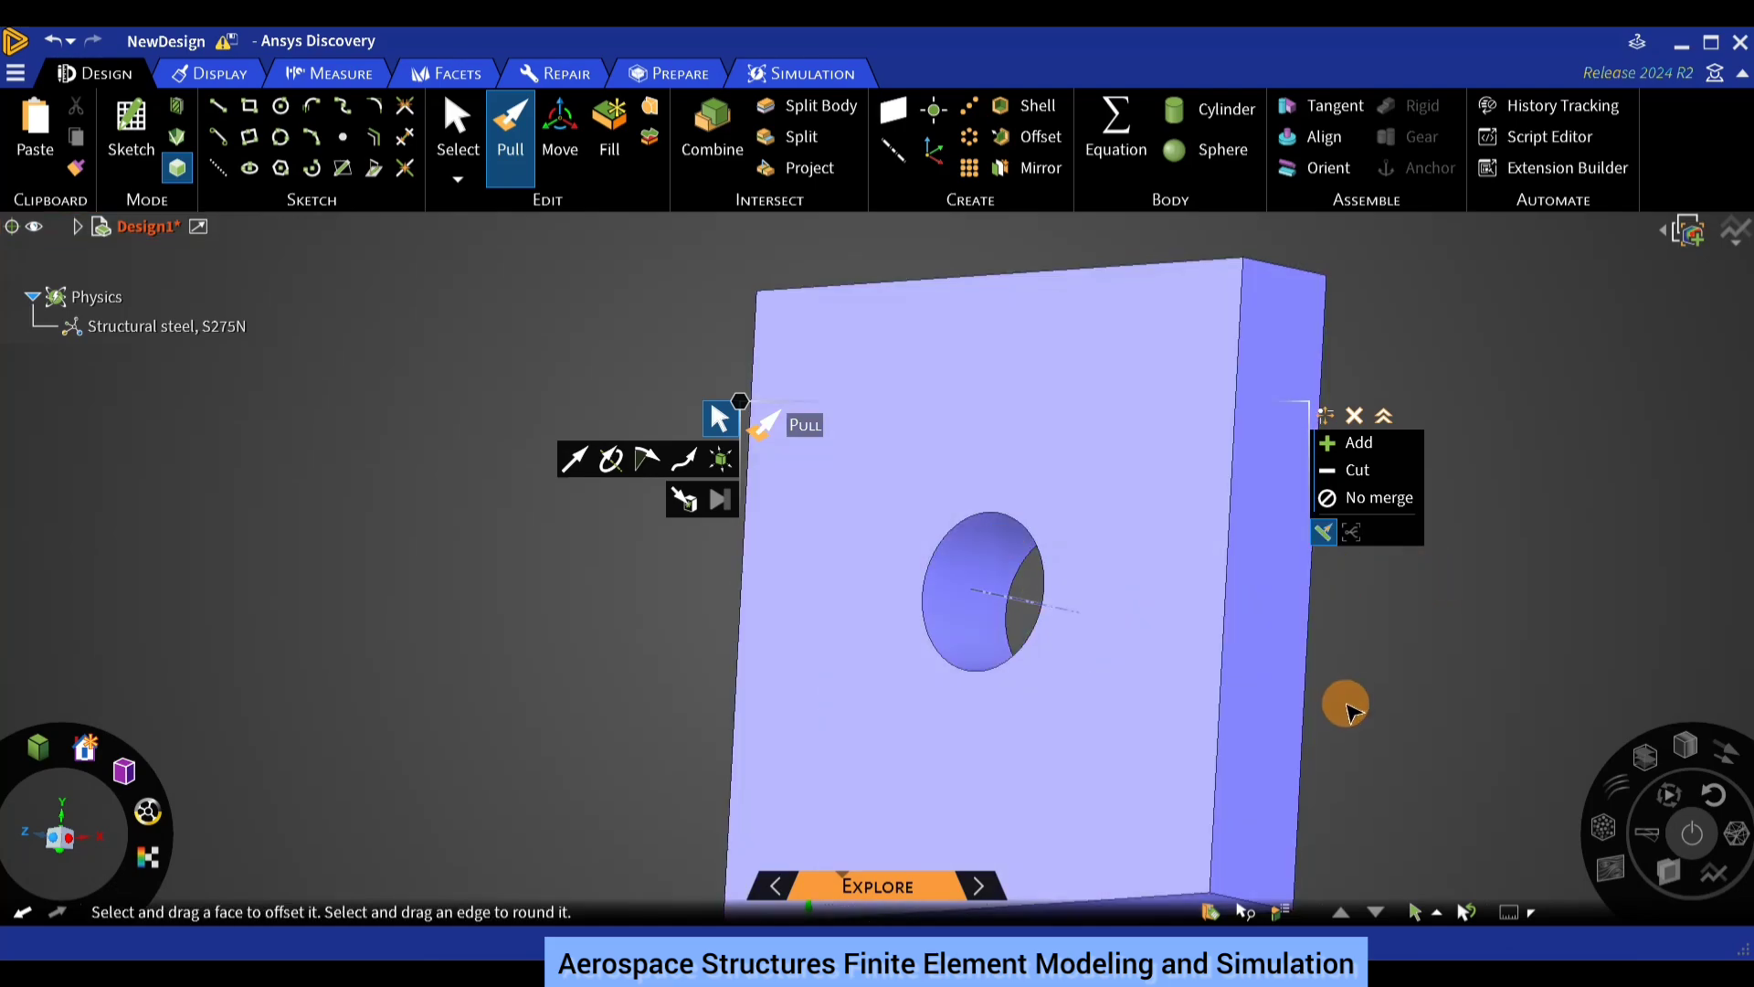
middle_drag(1345, 709, 1421, 693)
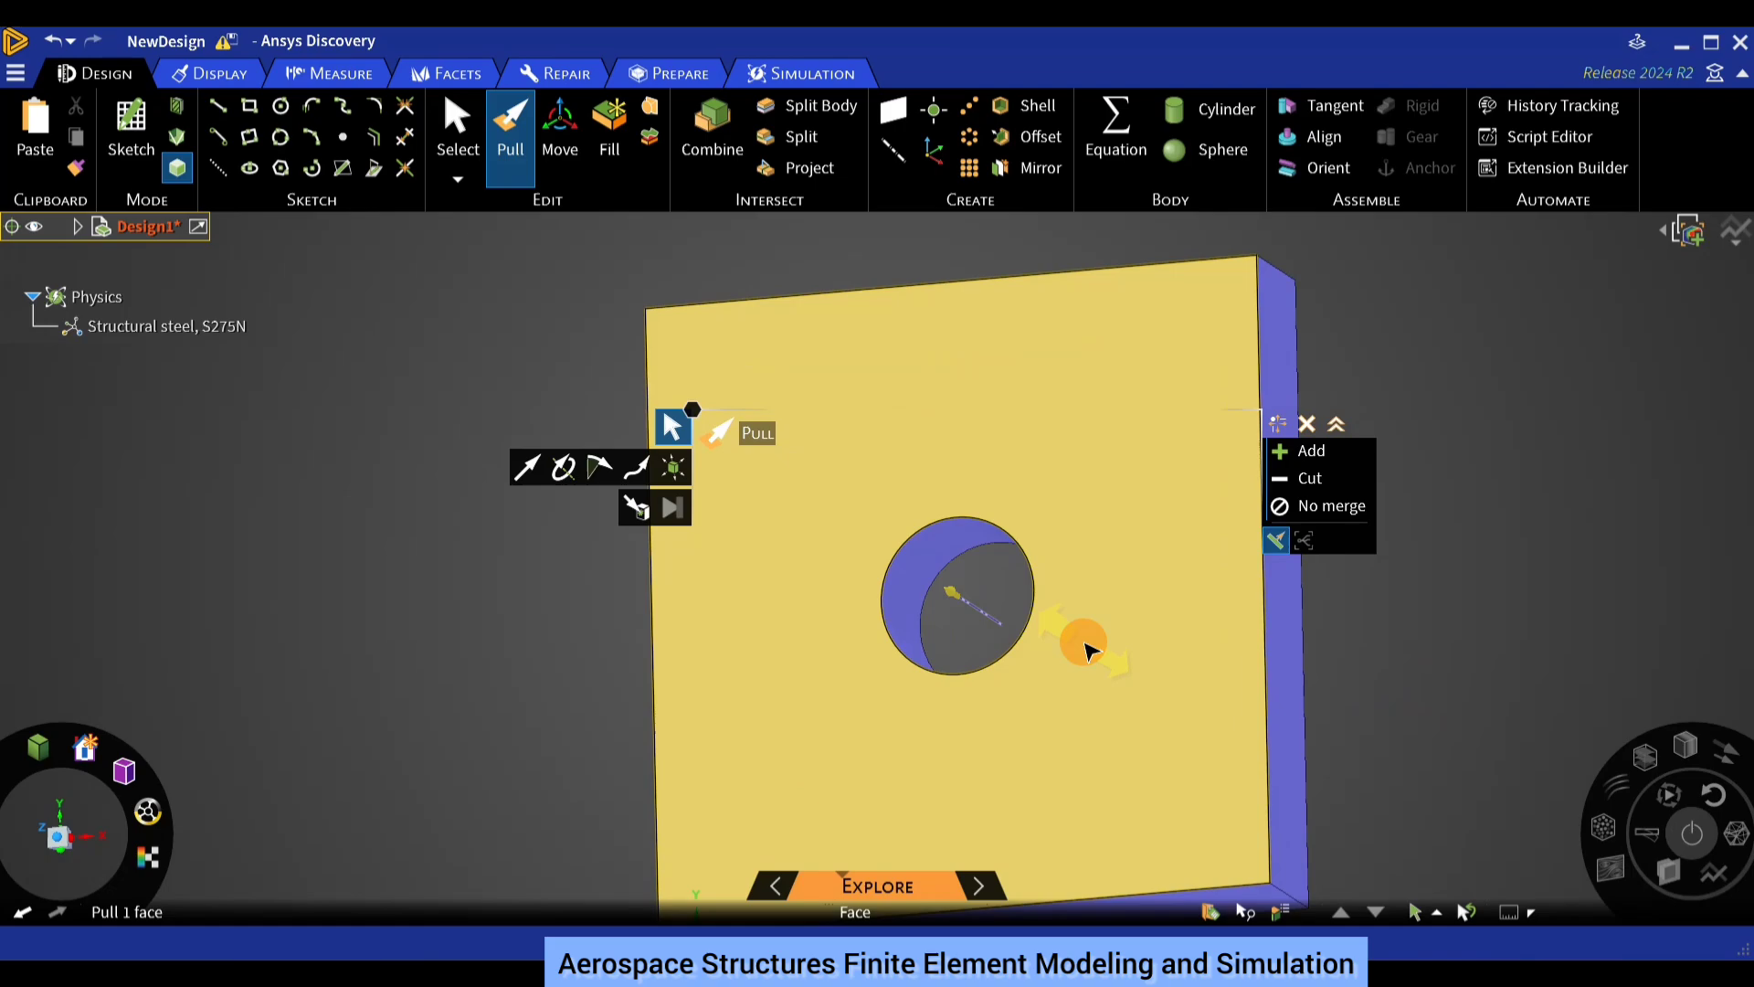
middle_drag(1087, 650, 1136, 658)
middle_drag(1335, 681, 1274, 656)
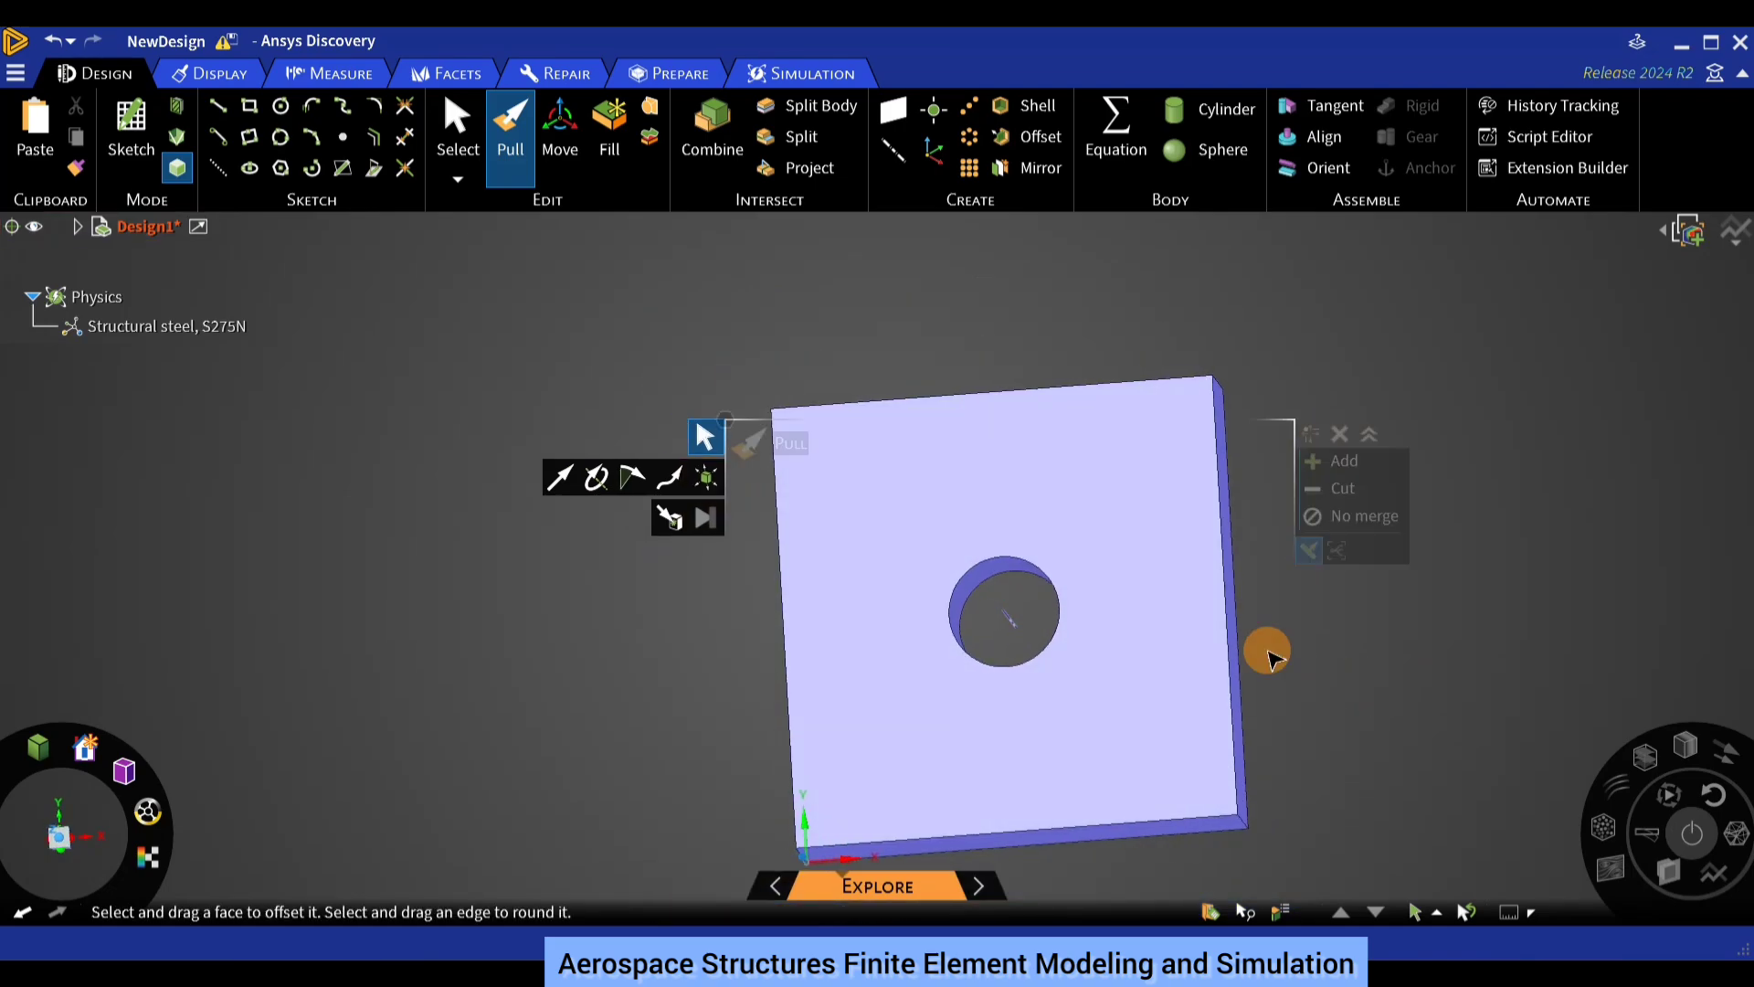
click(1707, 77)
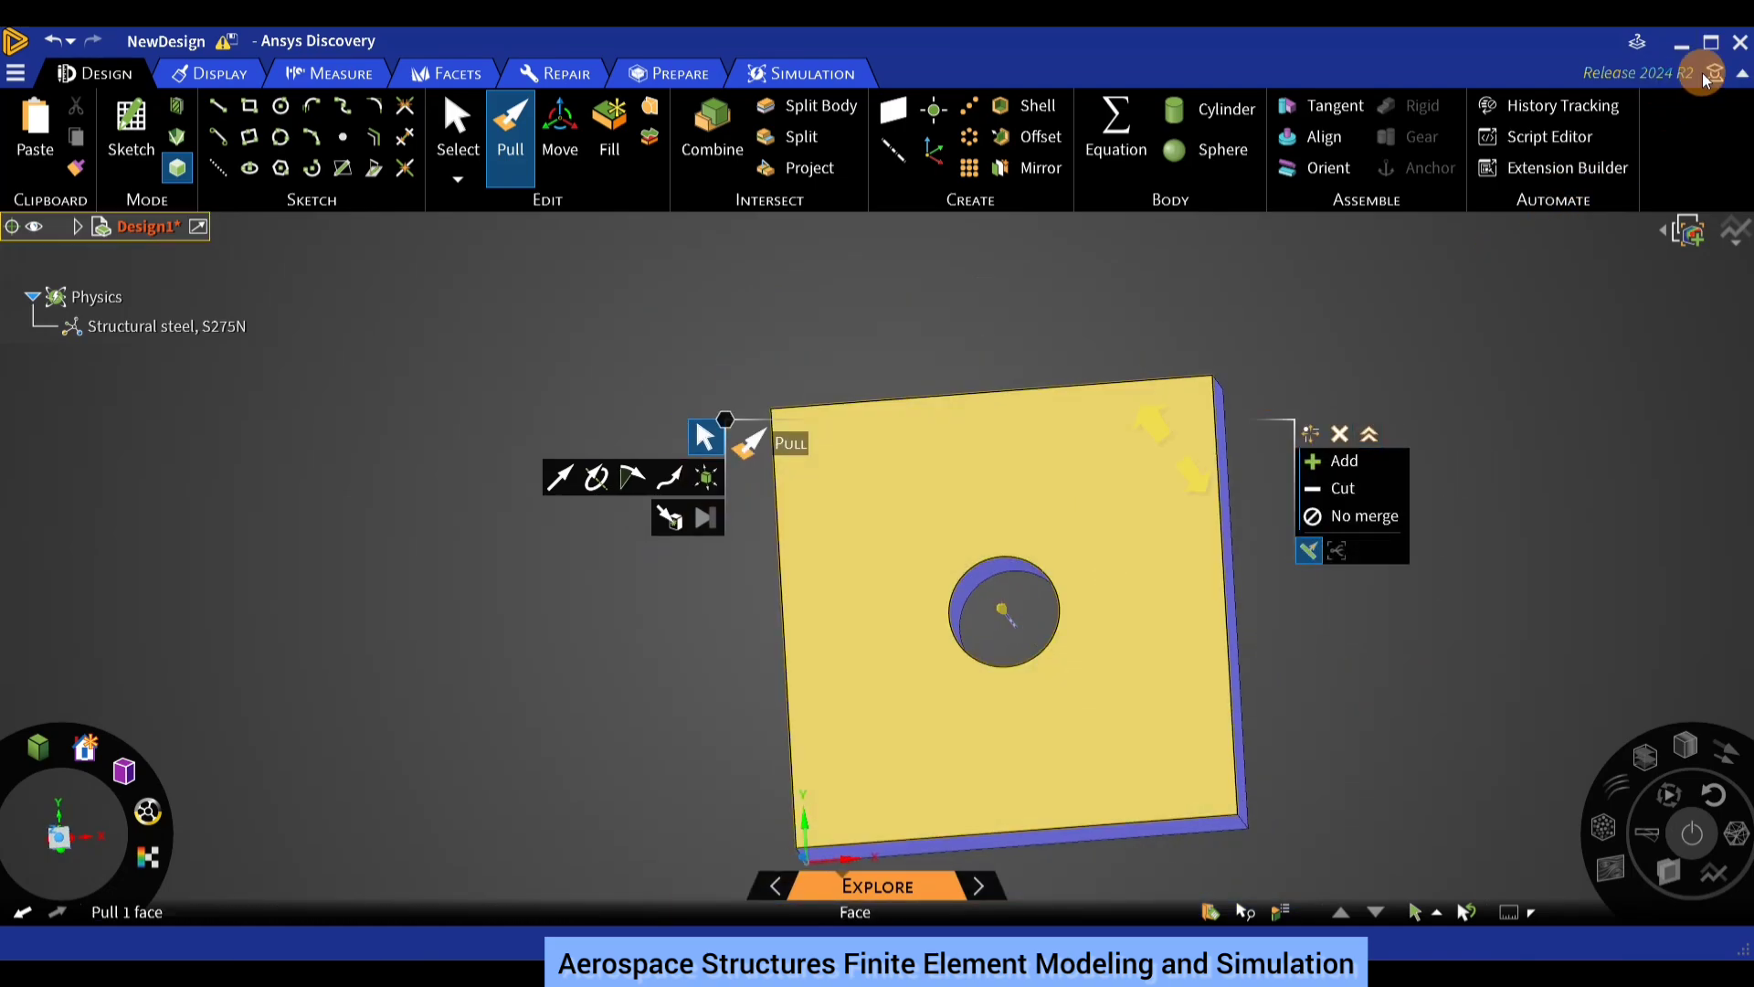
Minimize Discovery and return to Workbench's empty Project Schematic.
click(1679, 41)
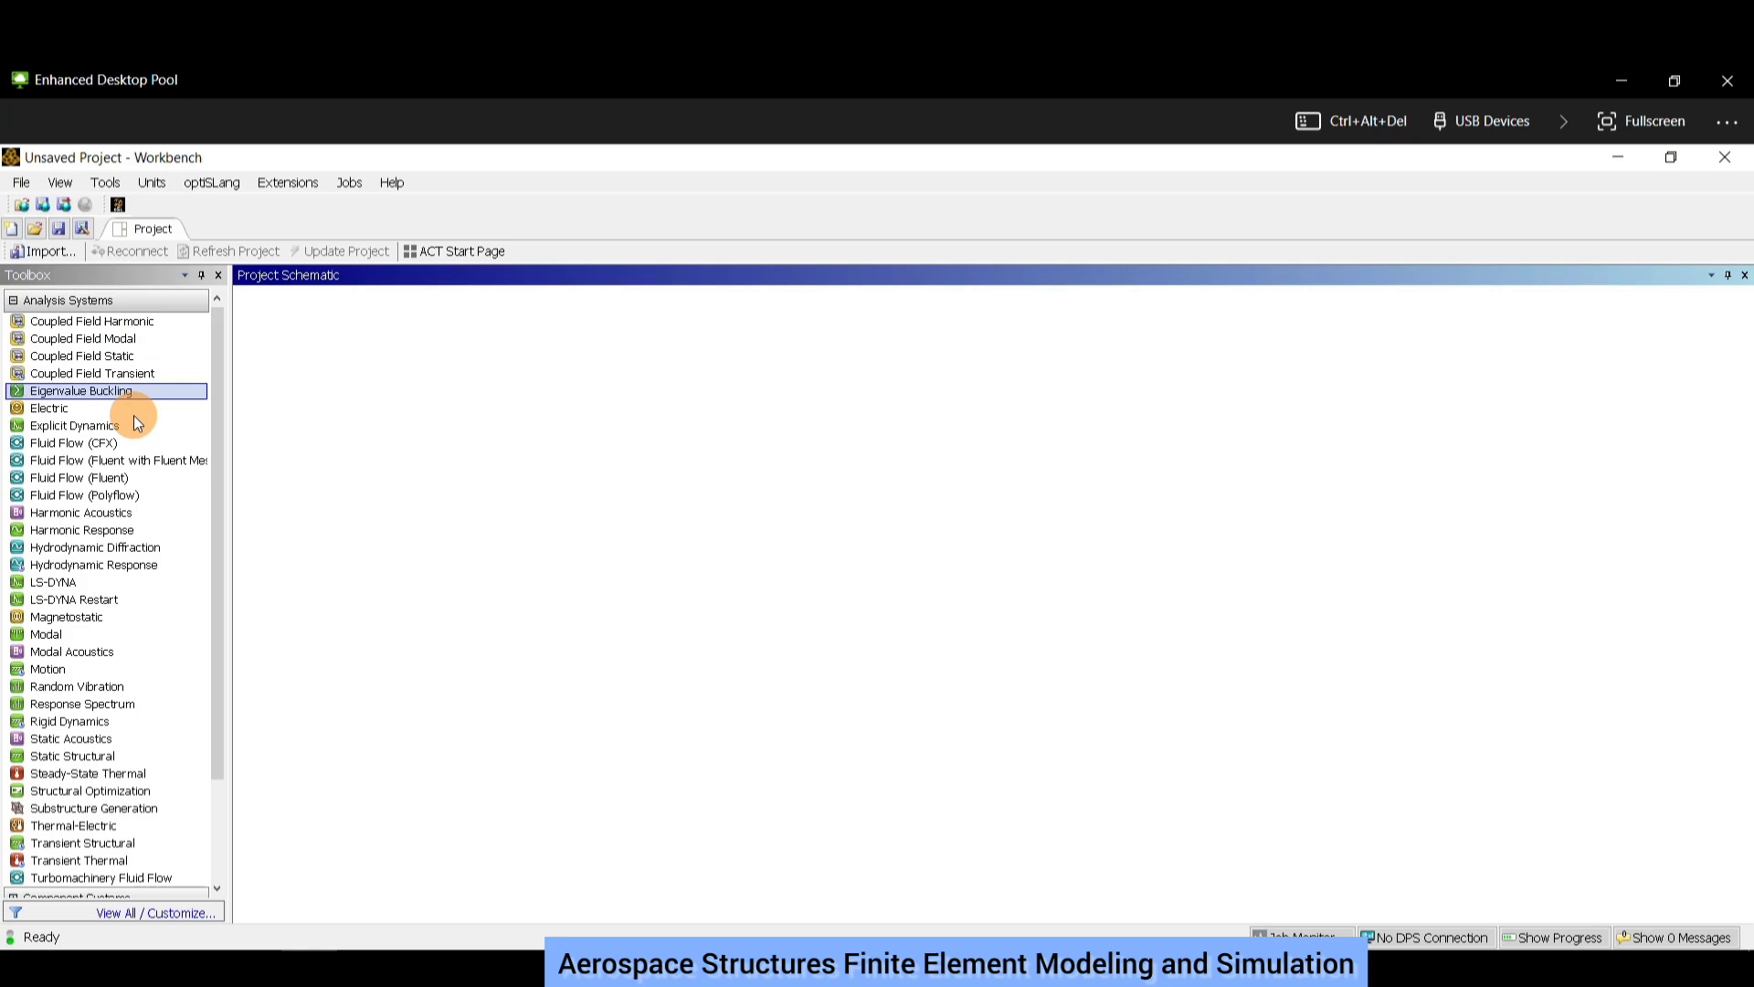
Add a Static Structural system and open its A2 Engineering Data showing Structural Steel.
double_click(75, 754)
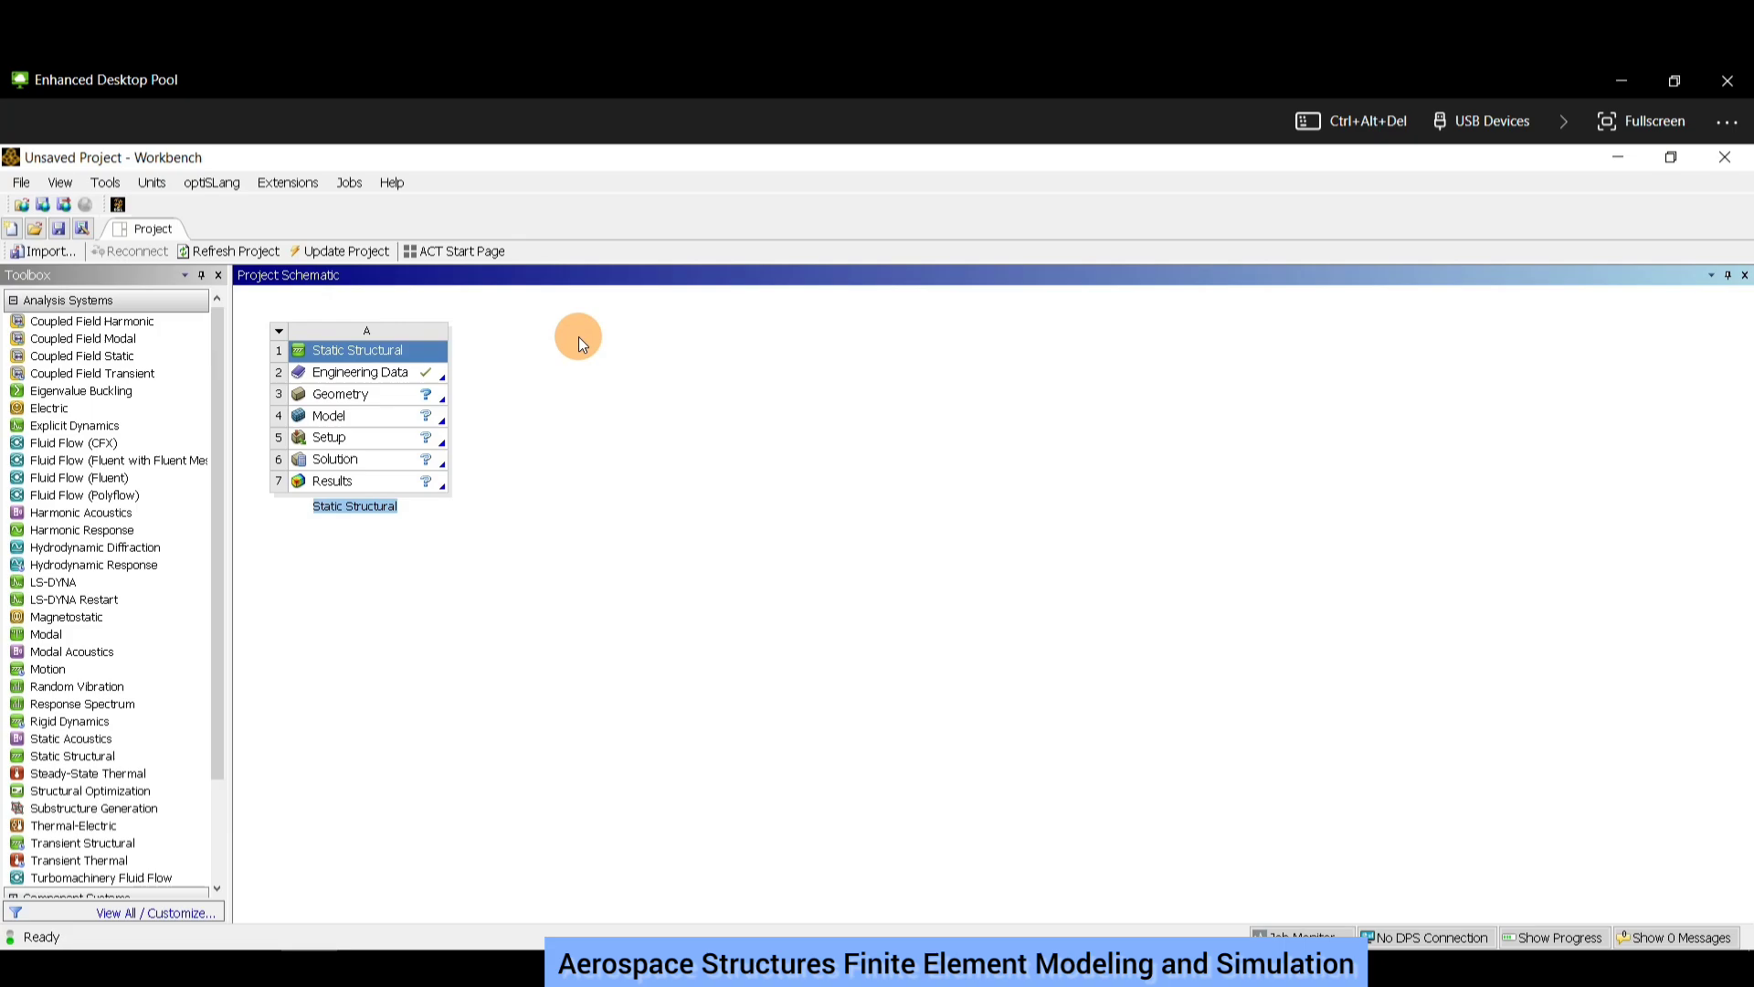
double_click(401, 376)
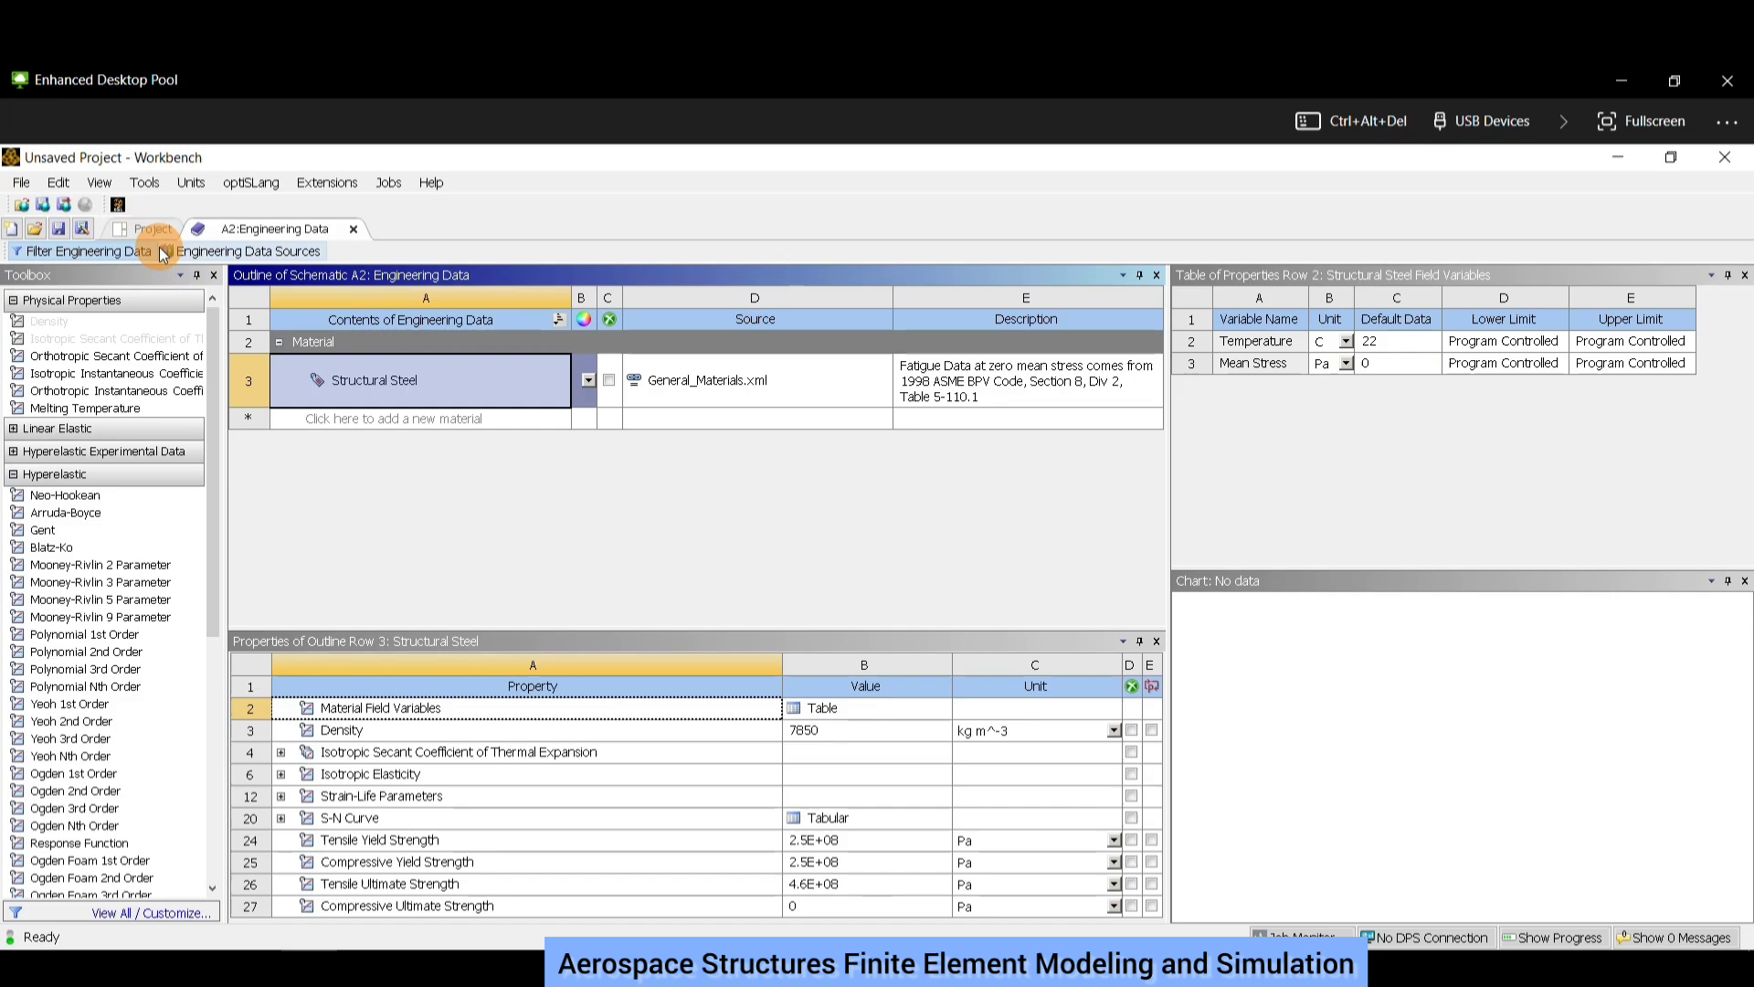
Add Aluminum Alloy from the General Materials library to the project materials.
click(253, 260)
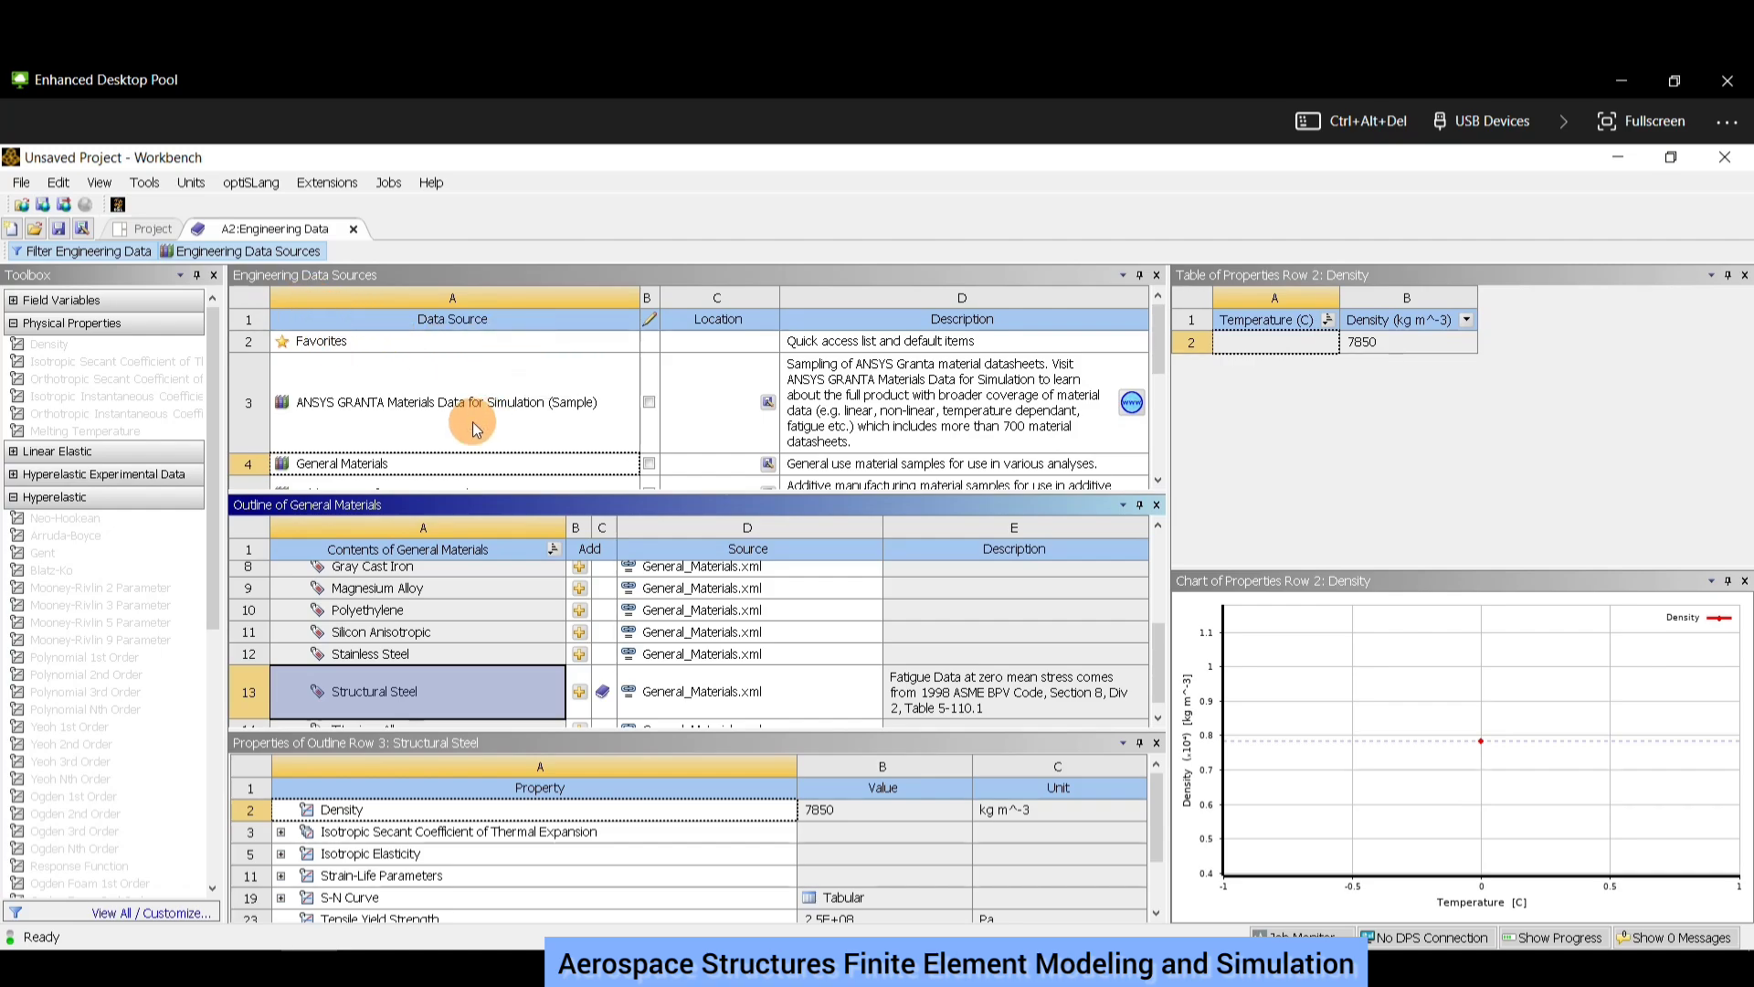
click(347, 464)
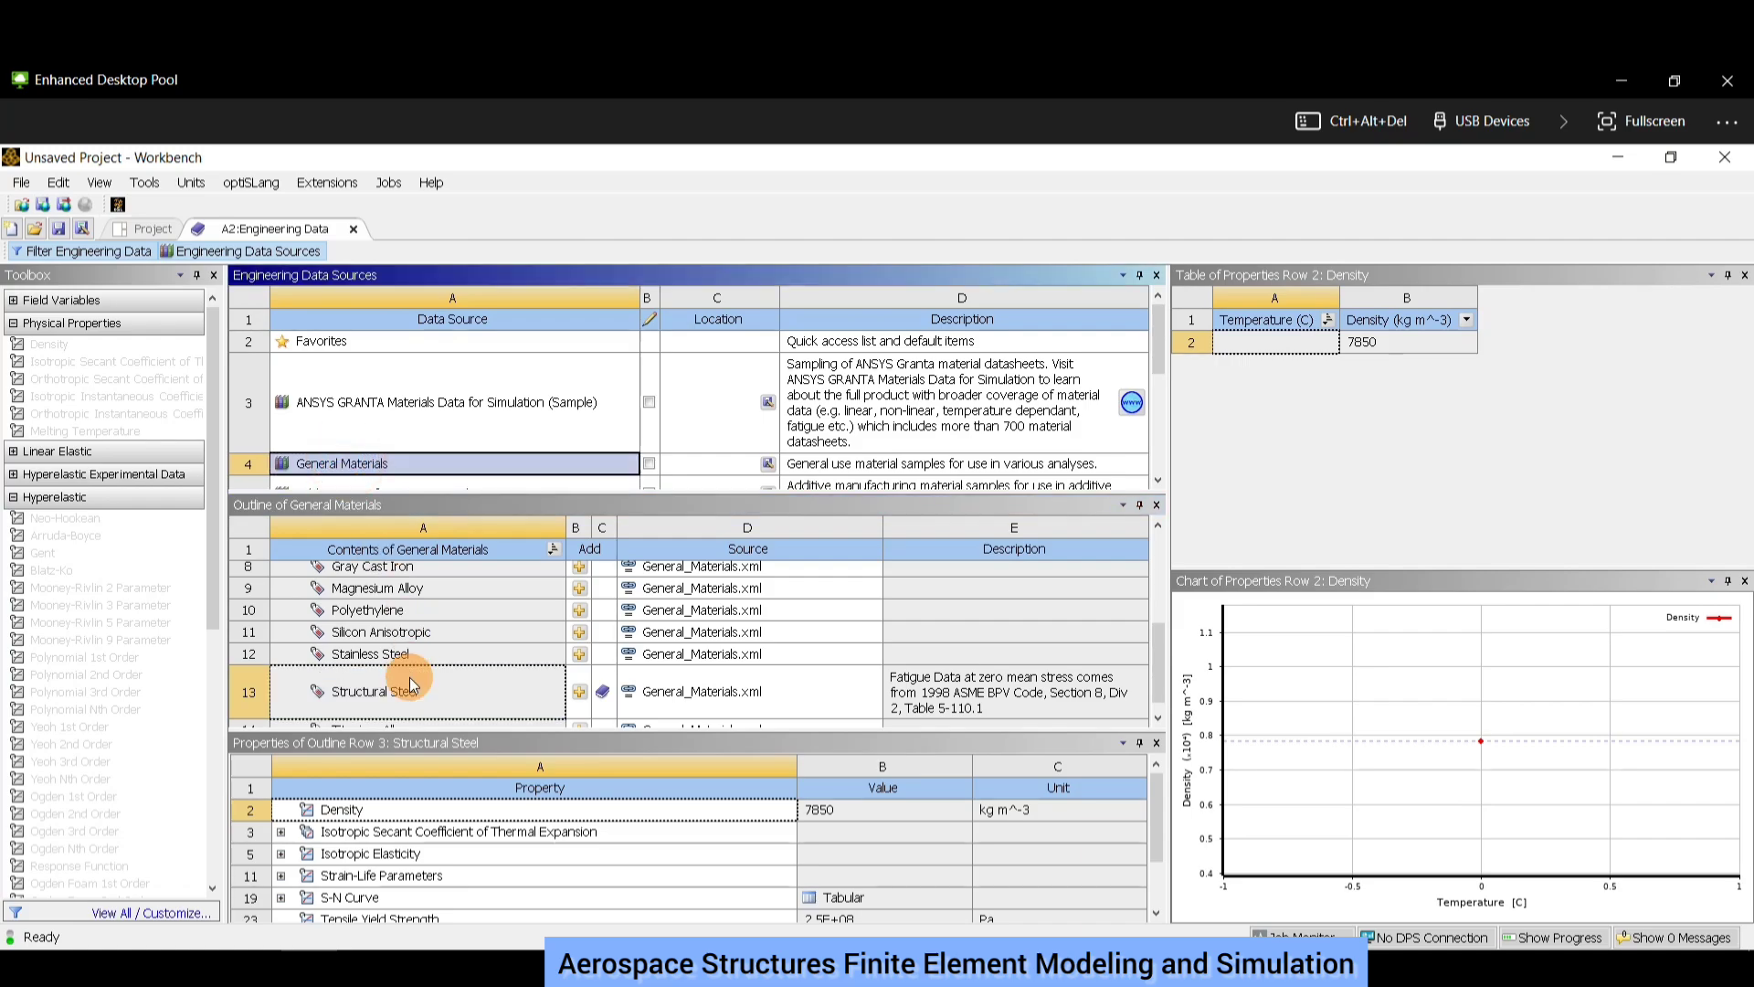
scroll(410, 677, up, 1)
scroll(409, 677, up, 1)
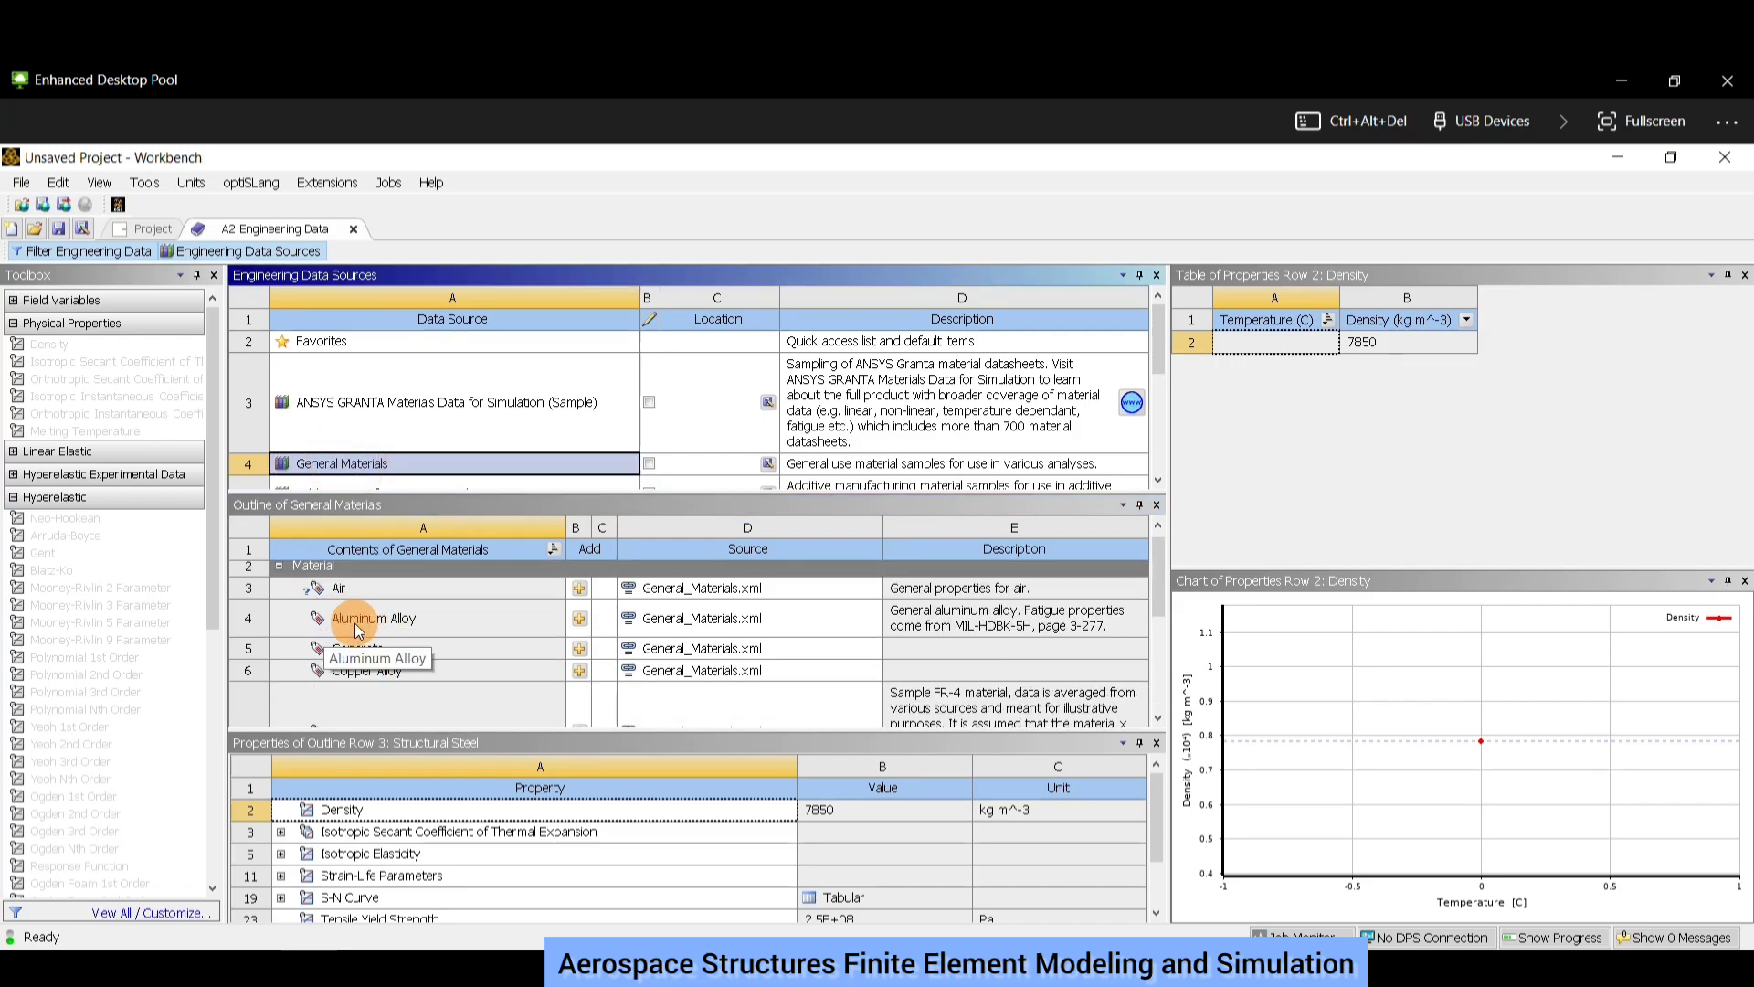
click(580, 619)
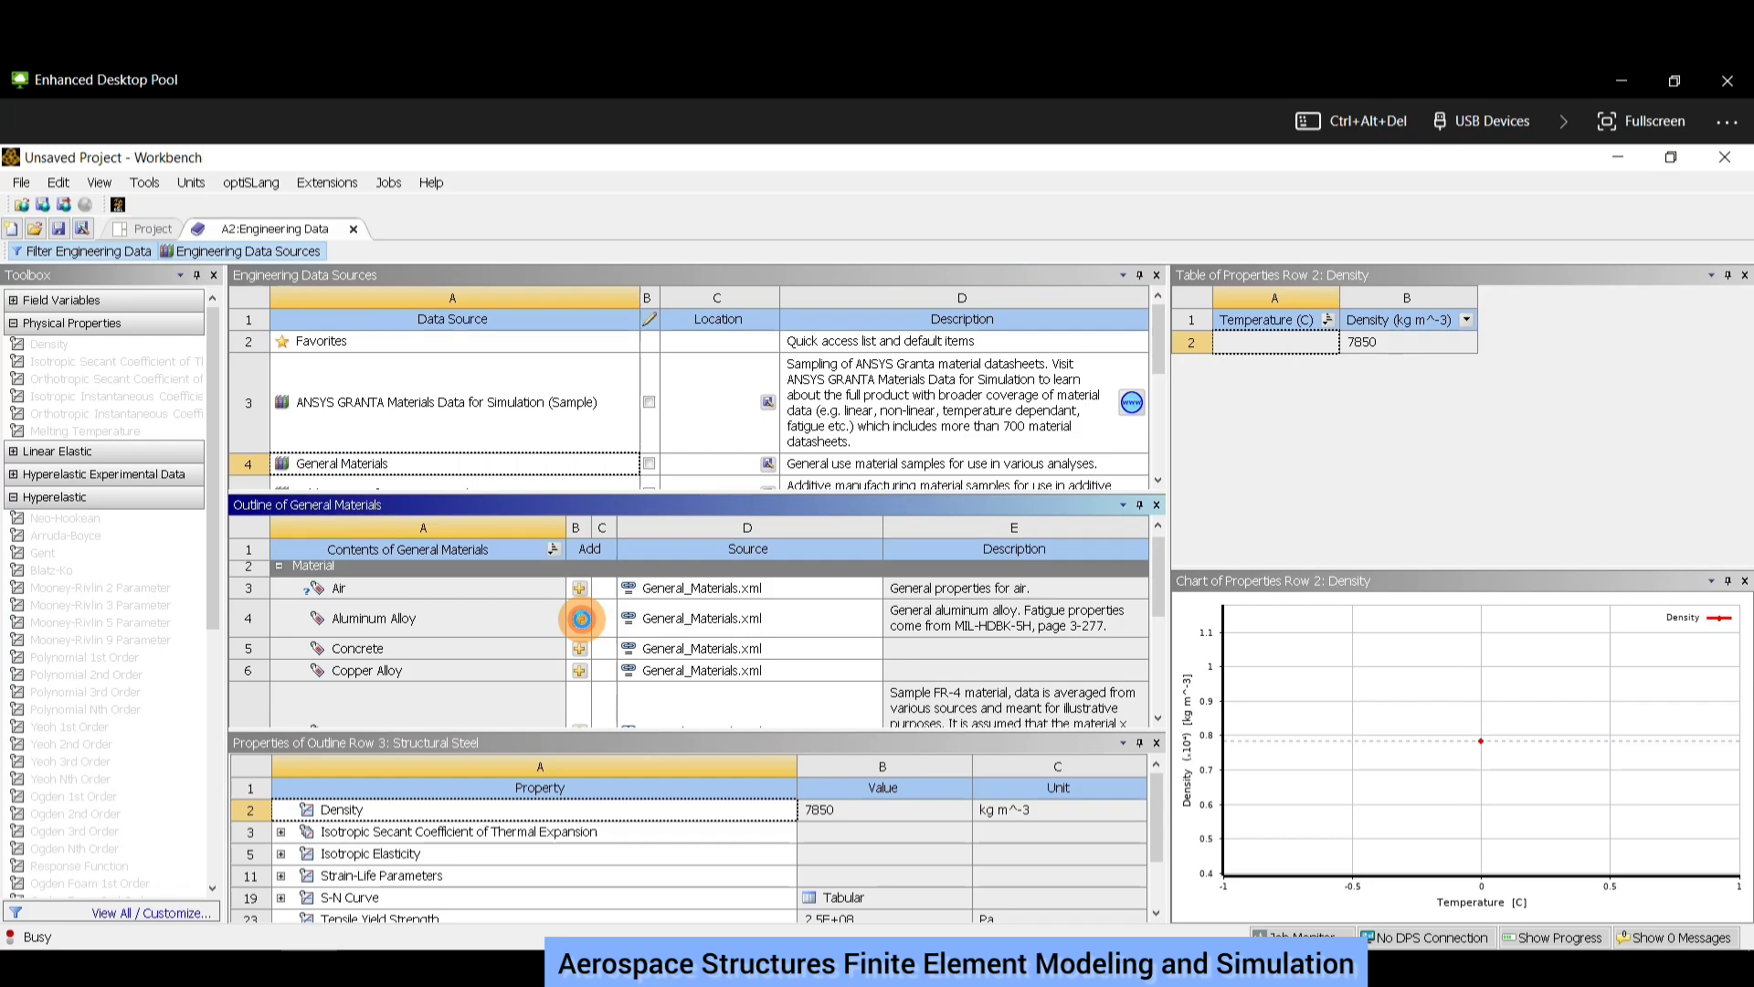
scroll(593, 632, down, 2)
scroll(592, 632, up, 2)
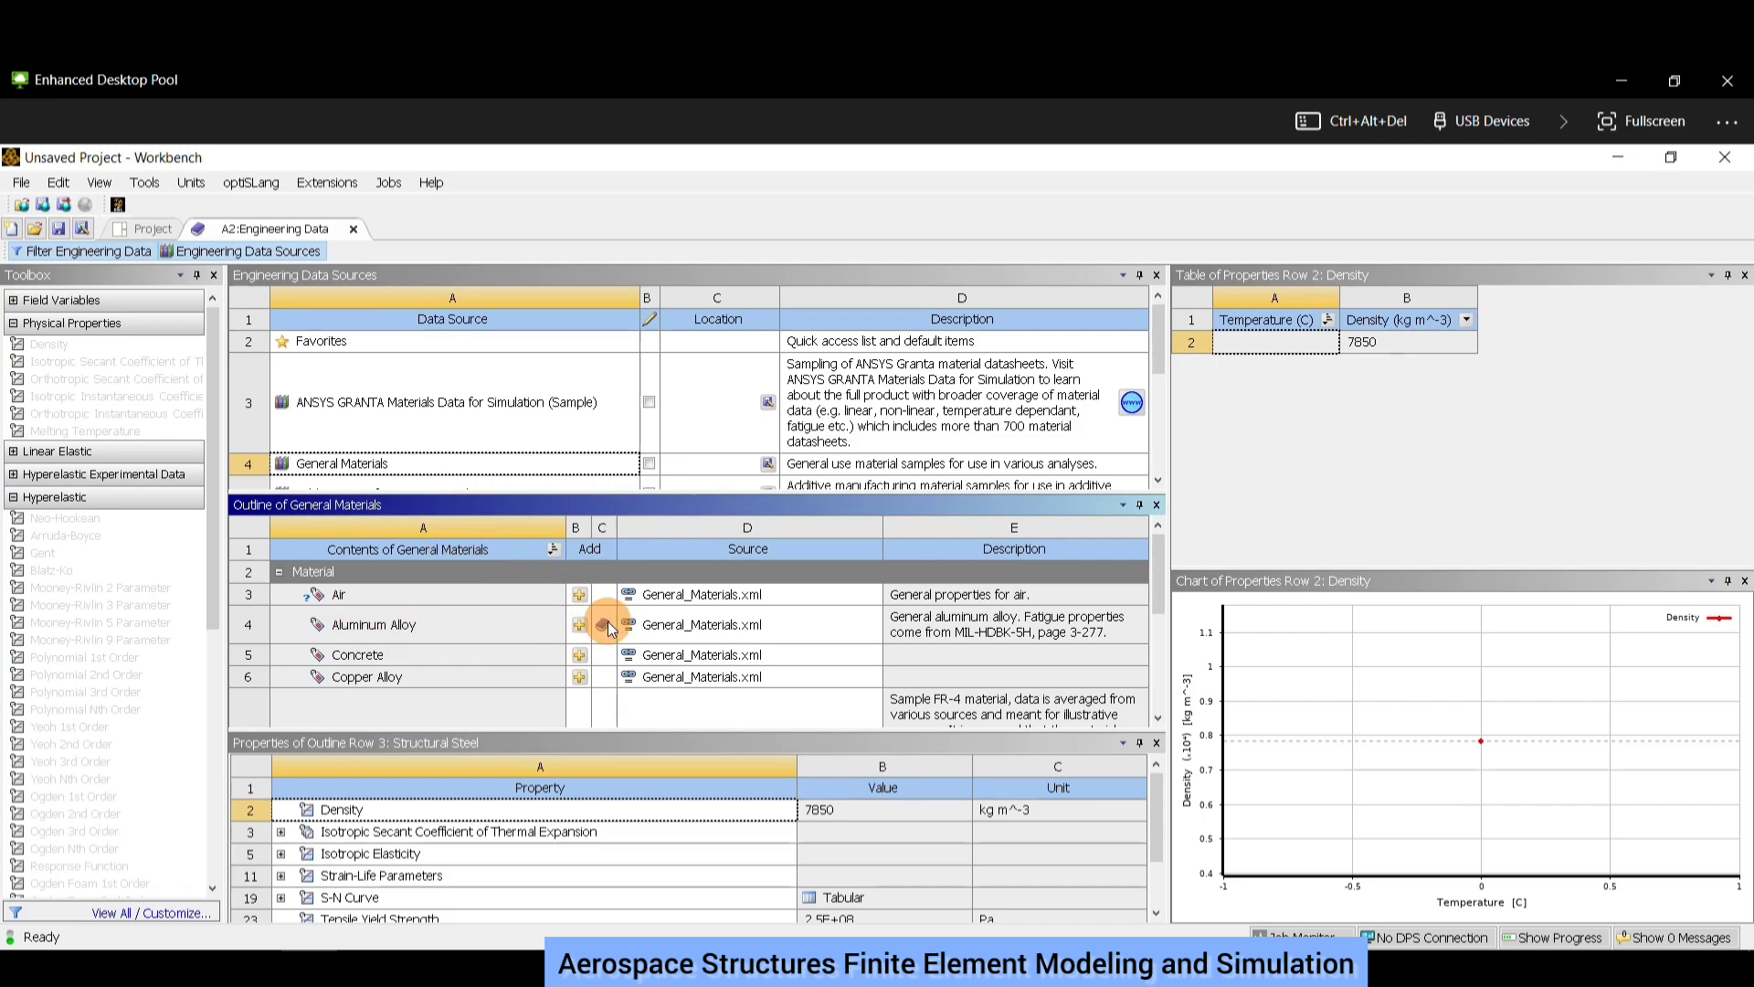
Close the material library and delete Aluminum Alloy, leaving only Structural Steel.
click(273, 256)
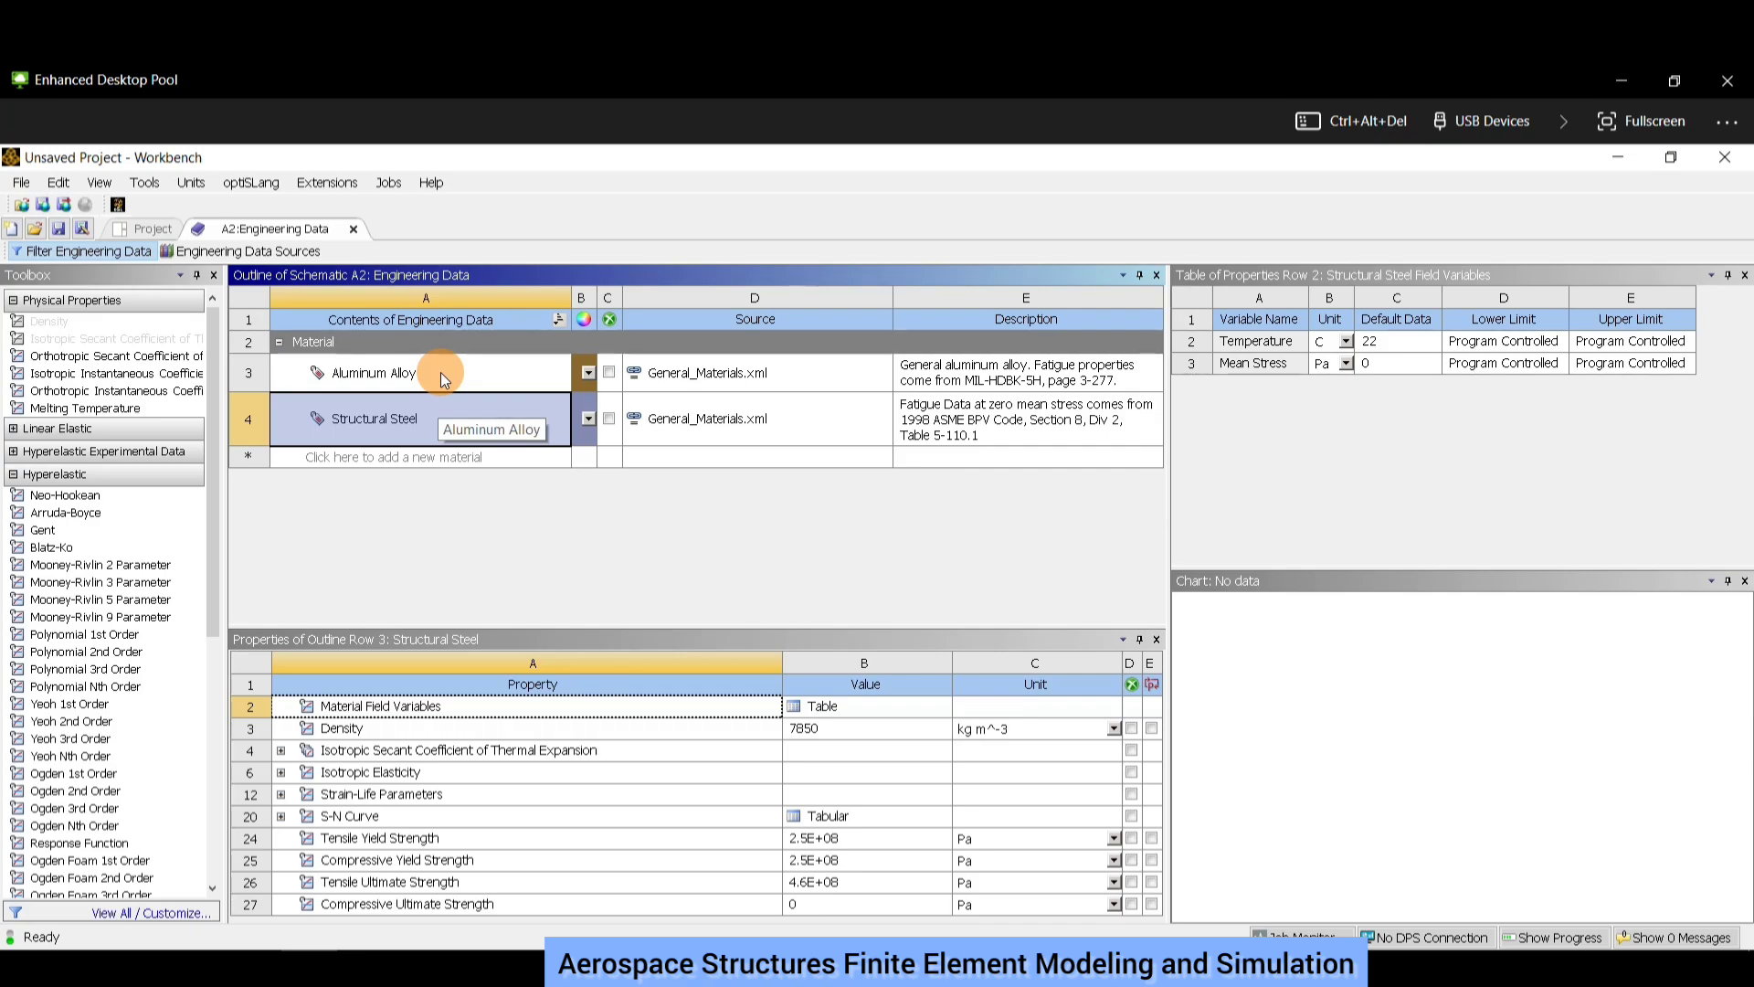
right_click(440, 371)
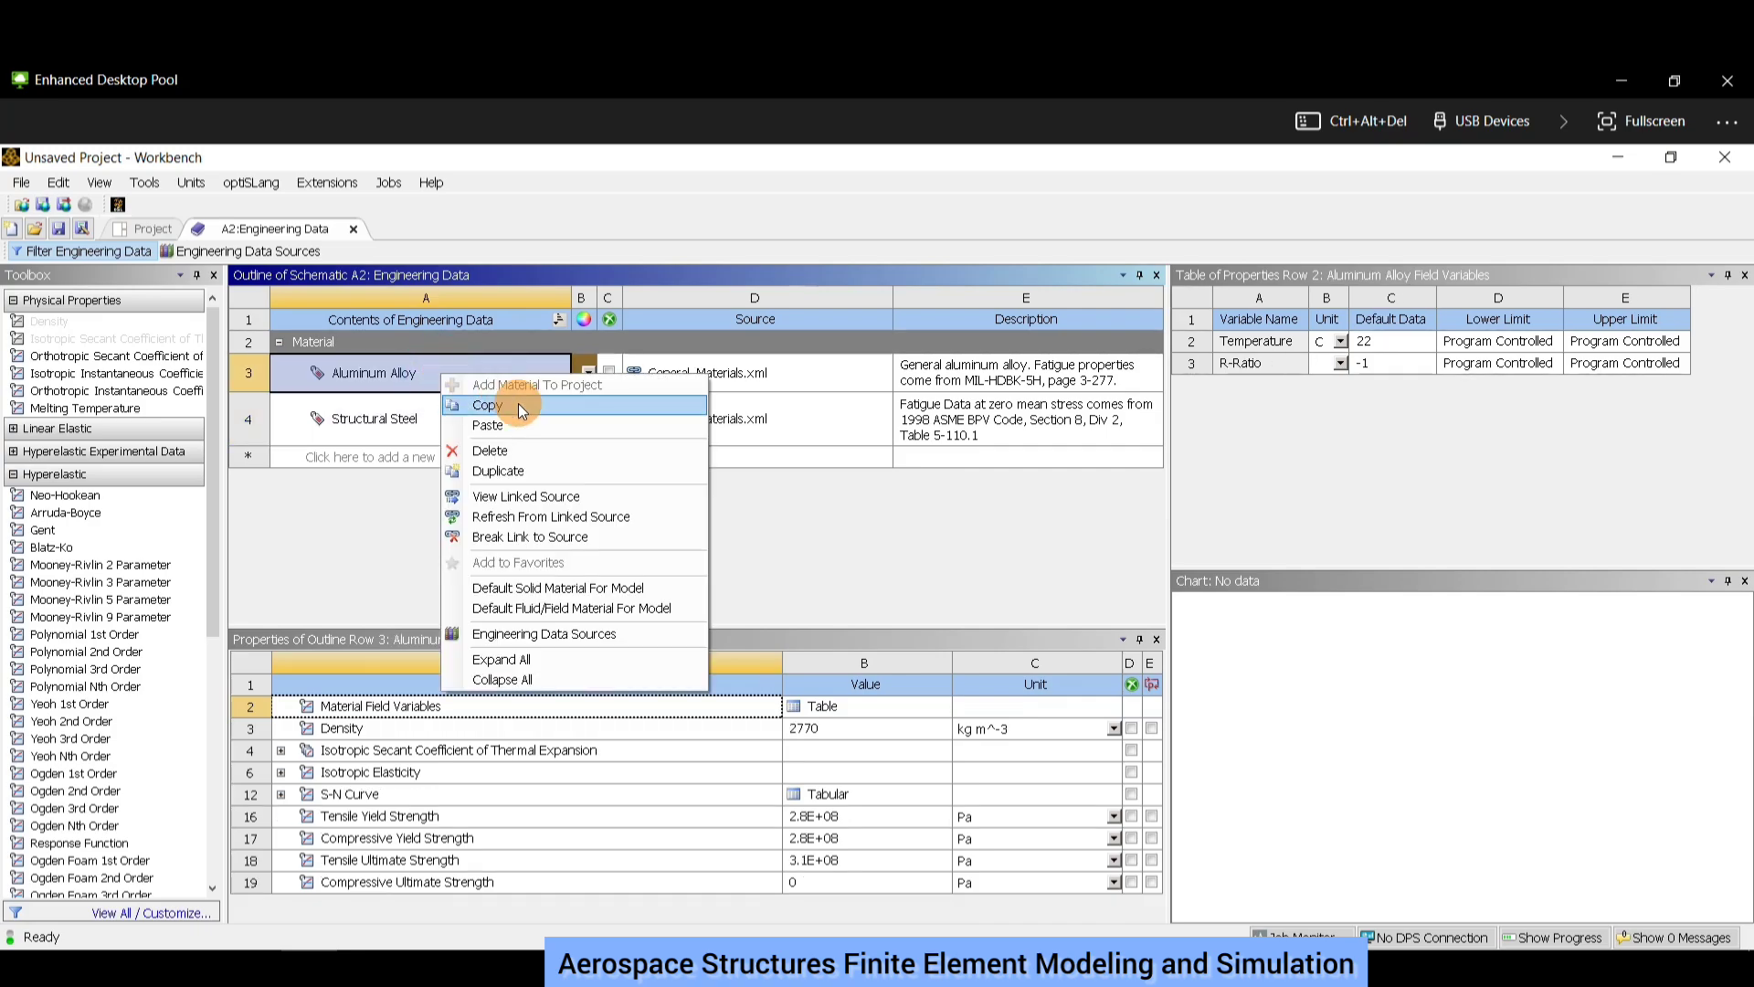
click(517, 452)
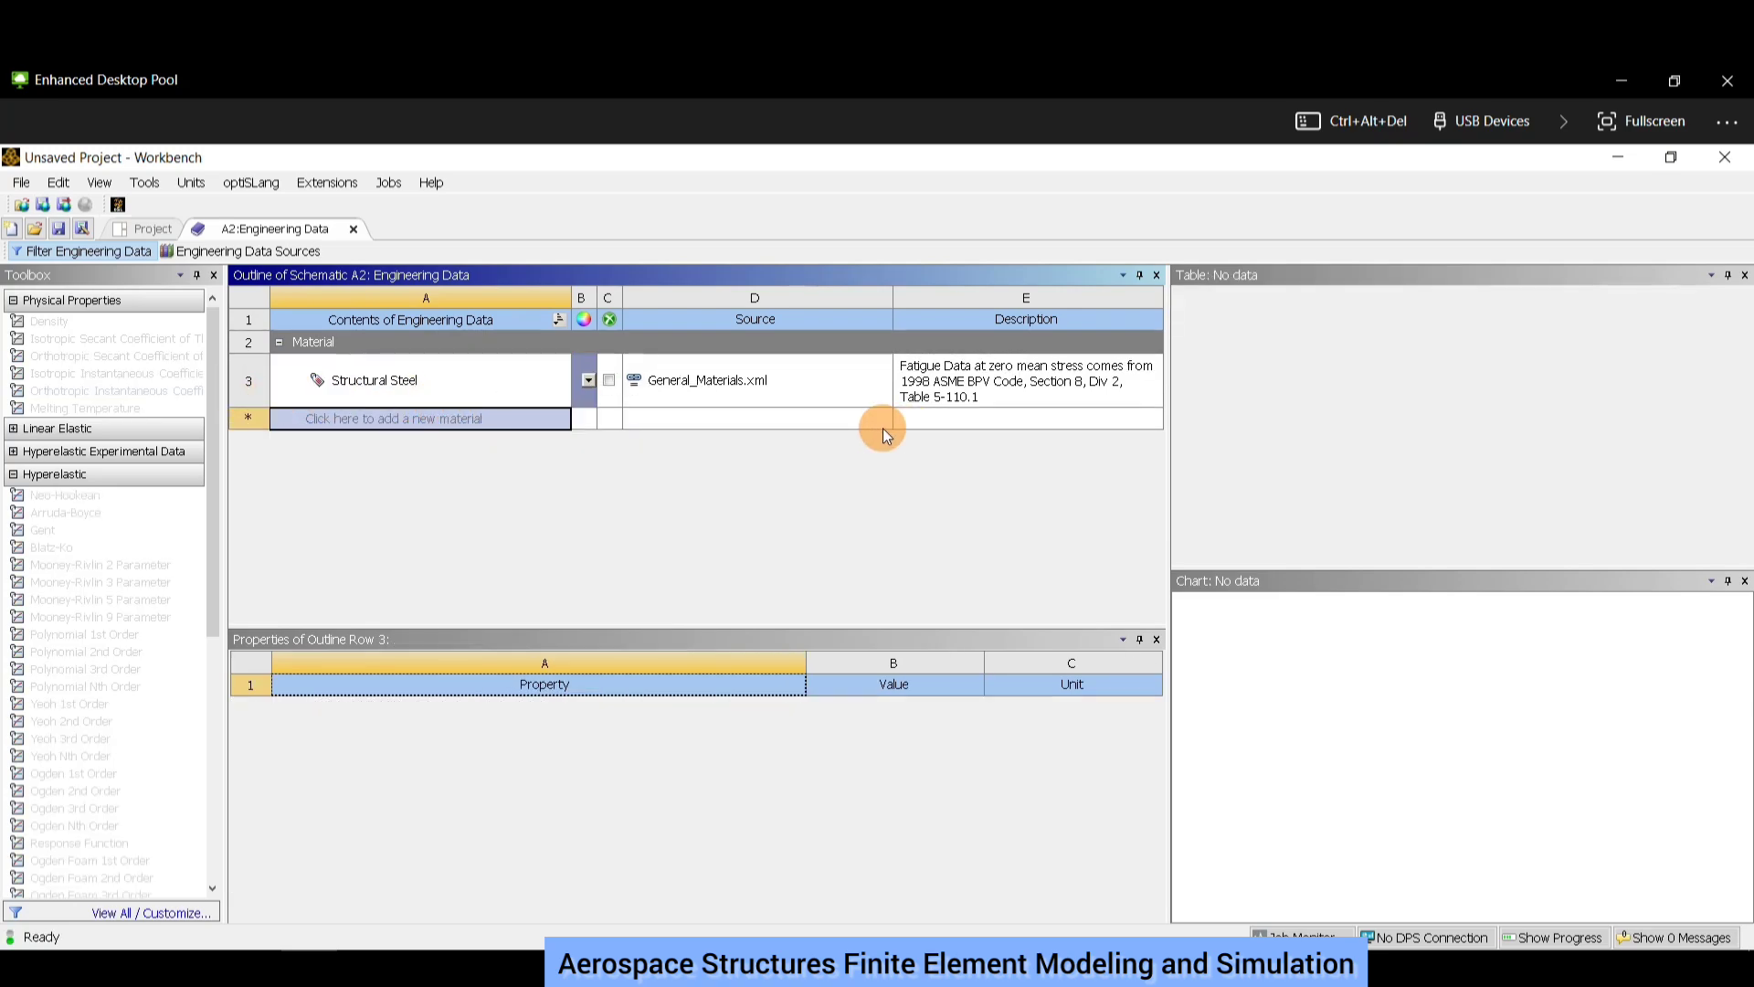
Back on the Project tab, launch Discovery from the Geometry cell and maximize it.
click(140, 232)
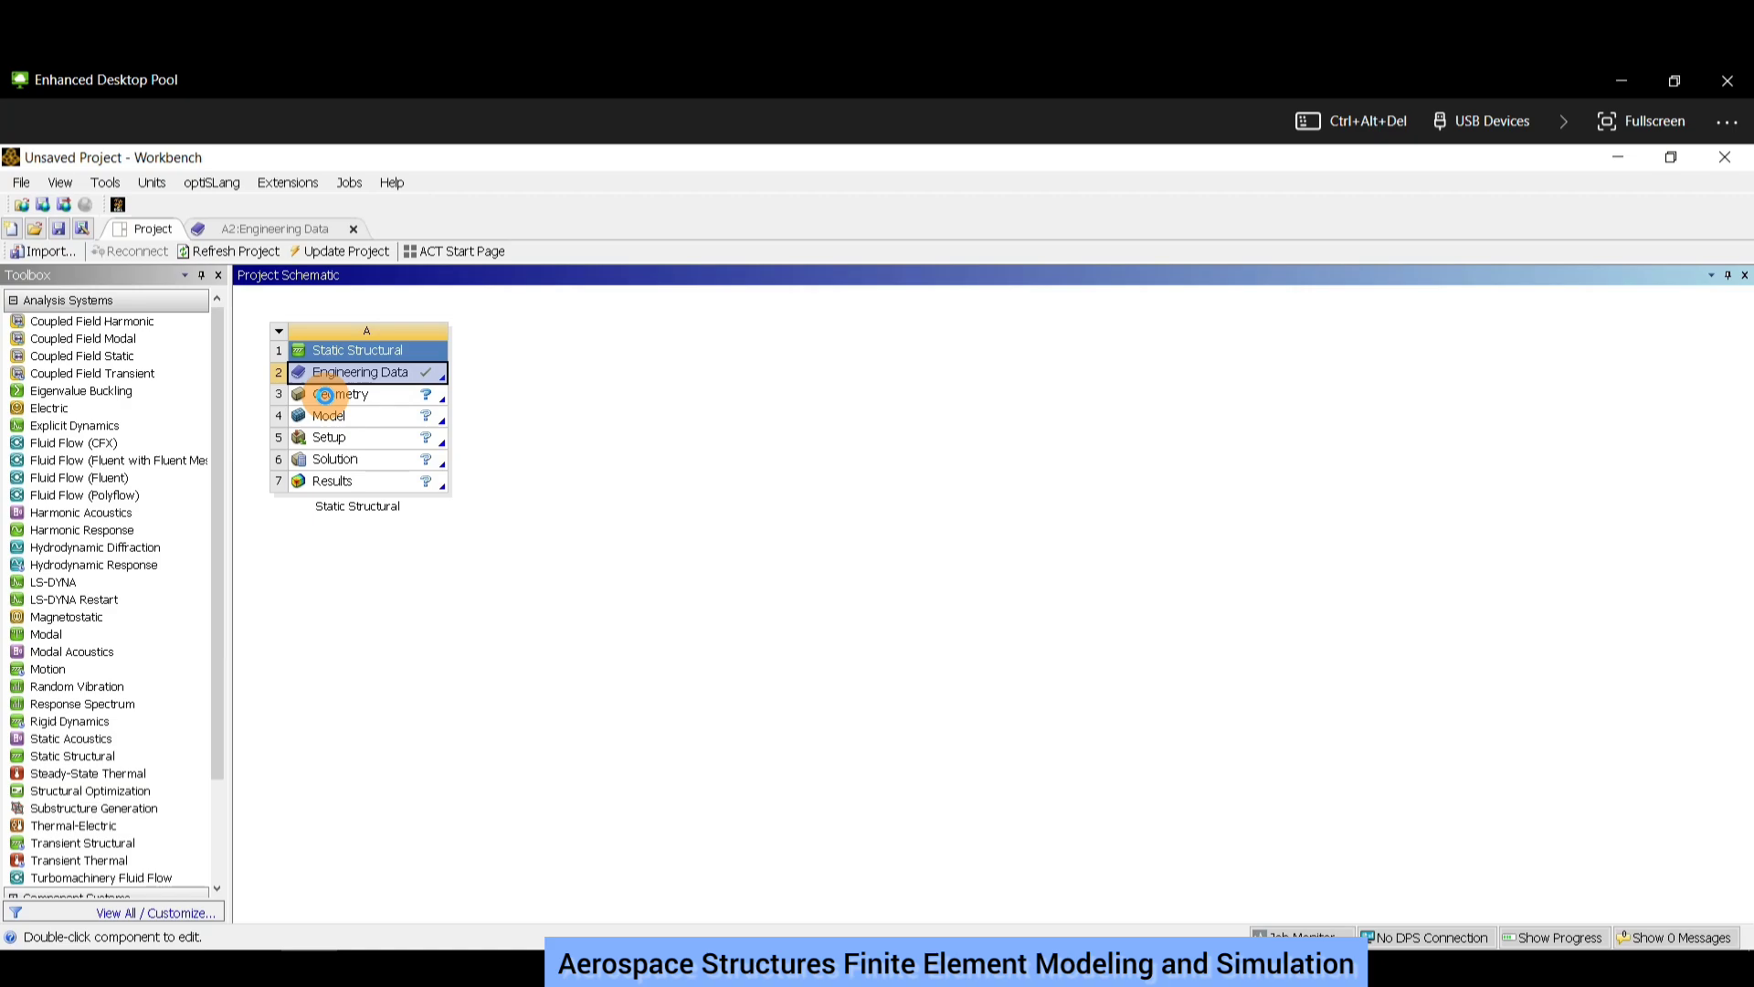
double_click(329, 401)
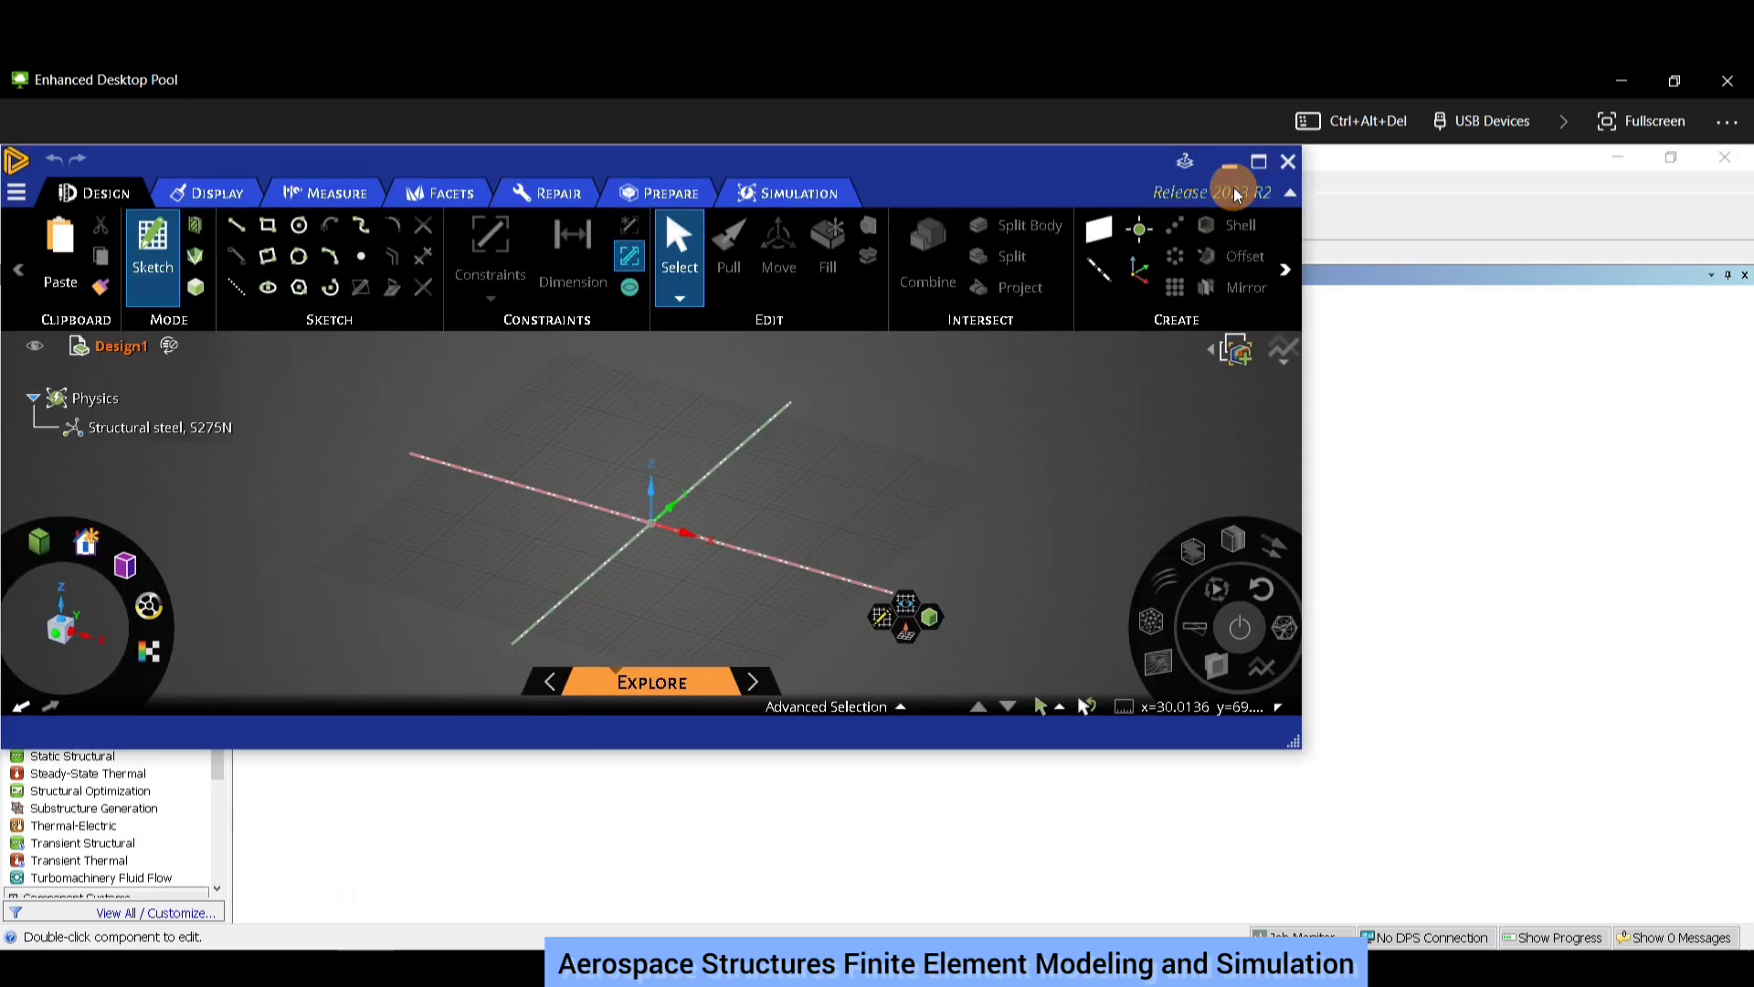
double_click(1235, 192)
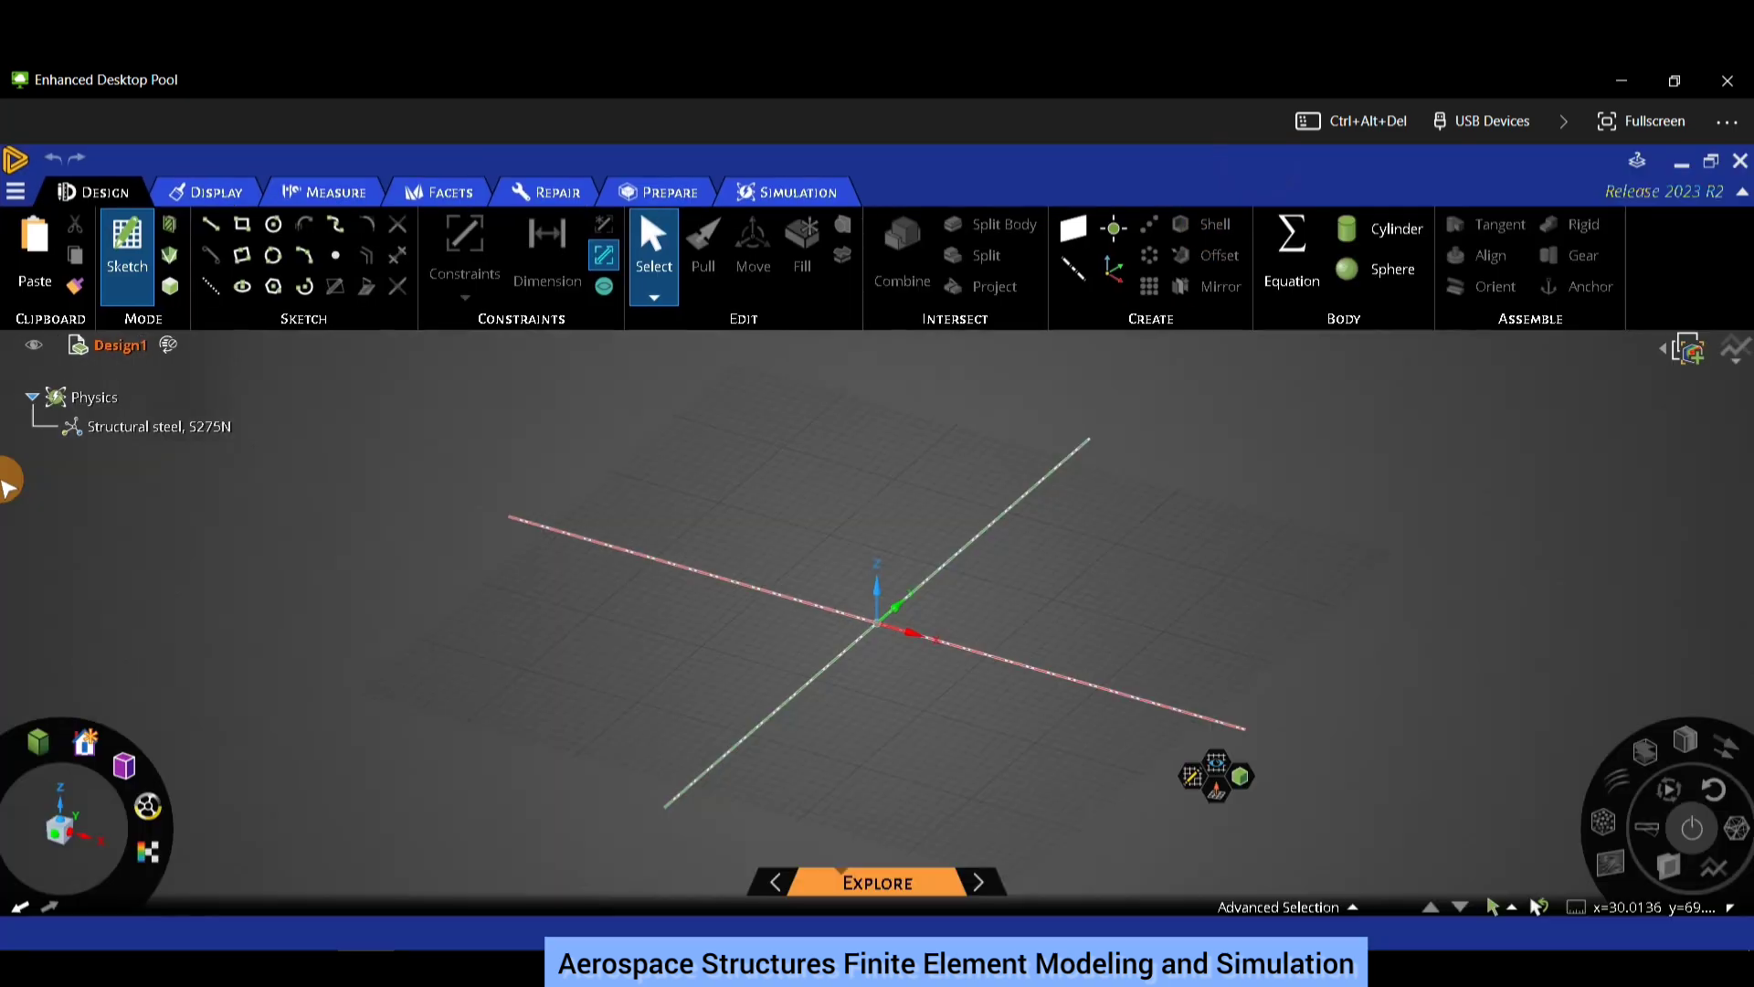
Insert the Plate part file from Actual Project 1 into Design1 via File > Insert Geometry.
click(15, 190)
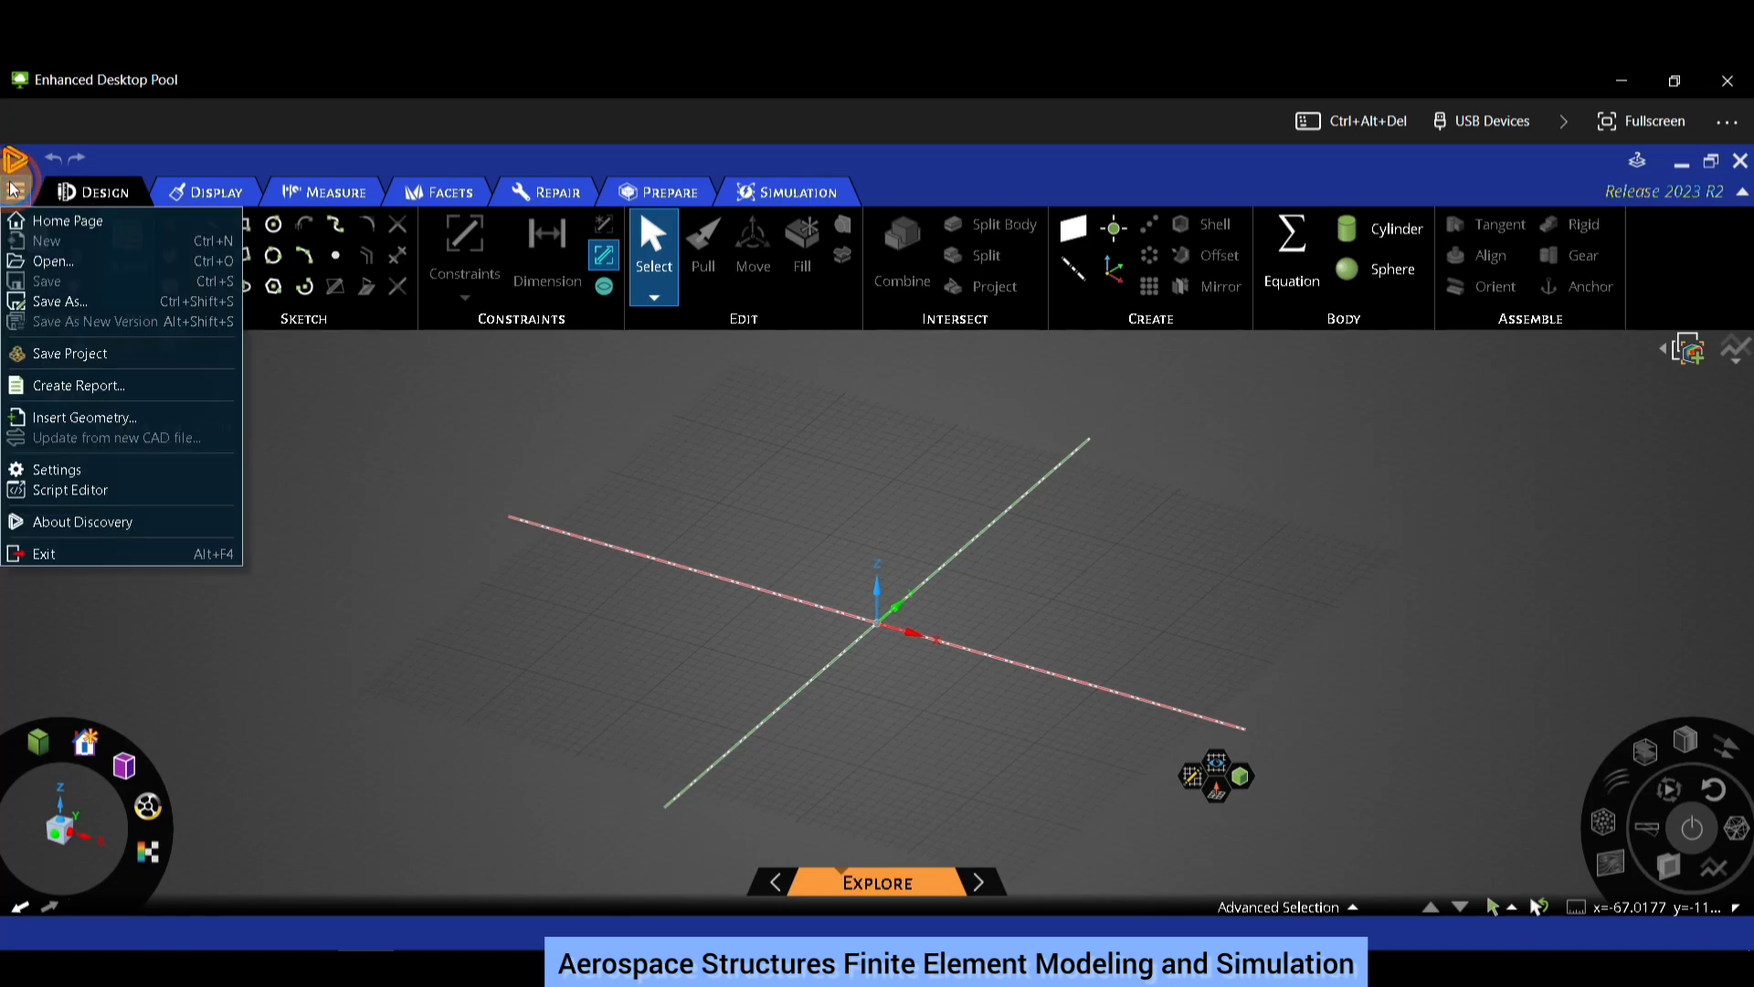
click(85, 422)
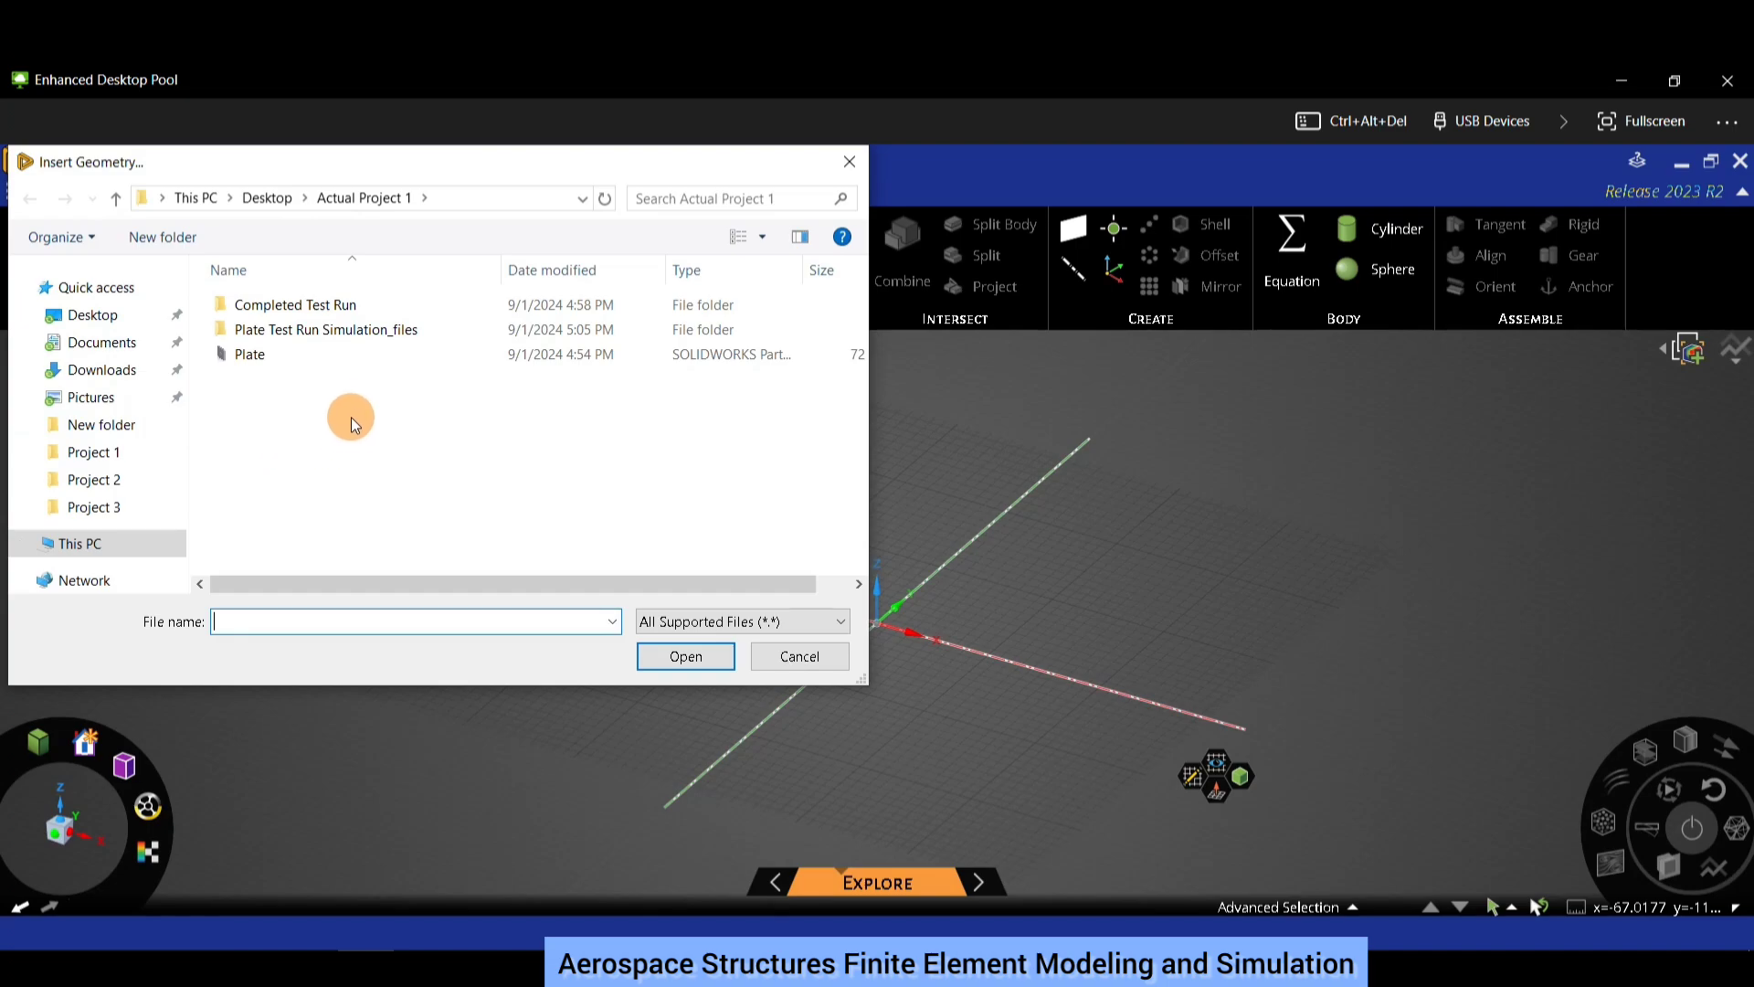
click(294, 360)
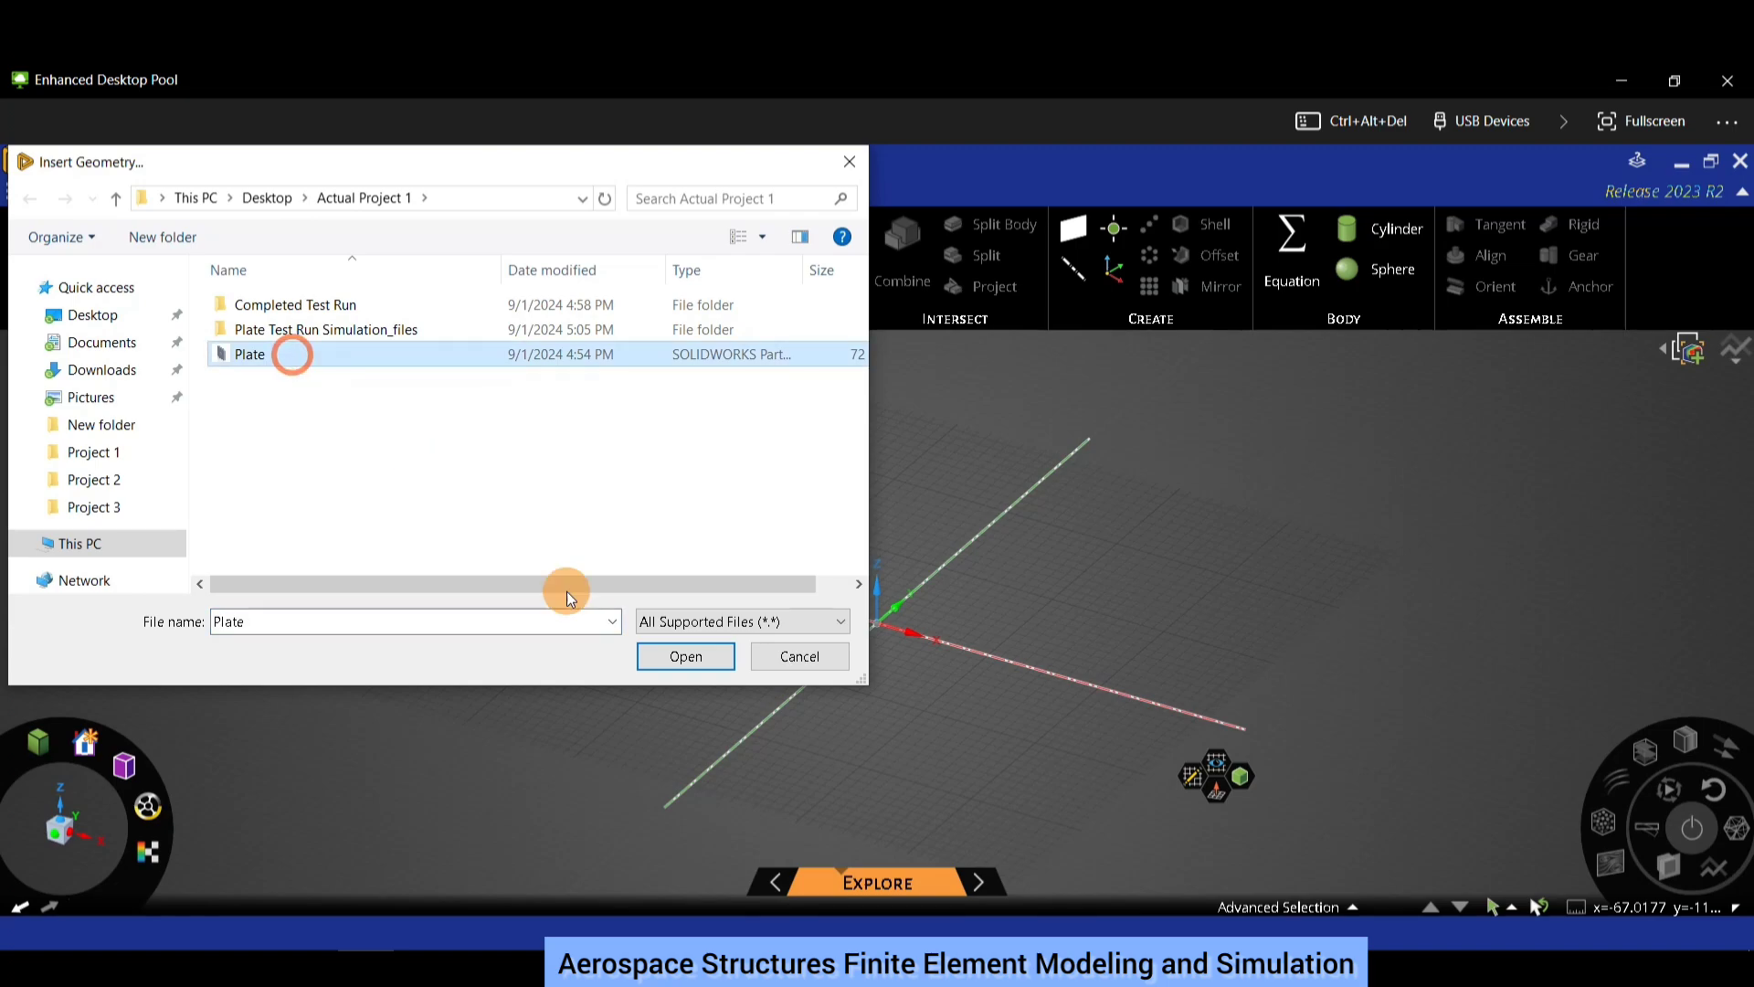
click(687, 654)
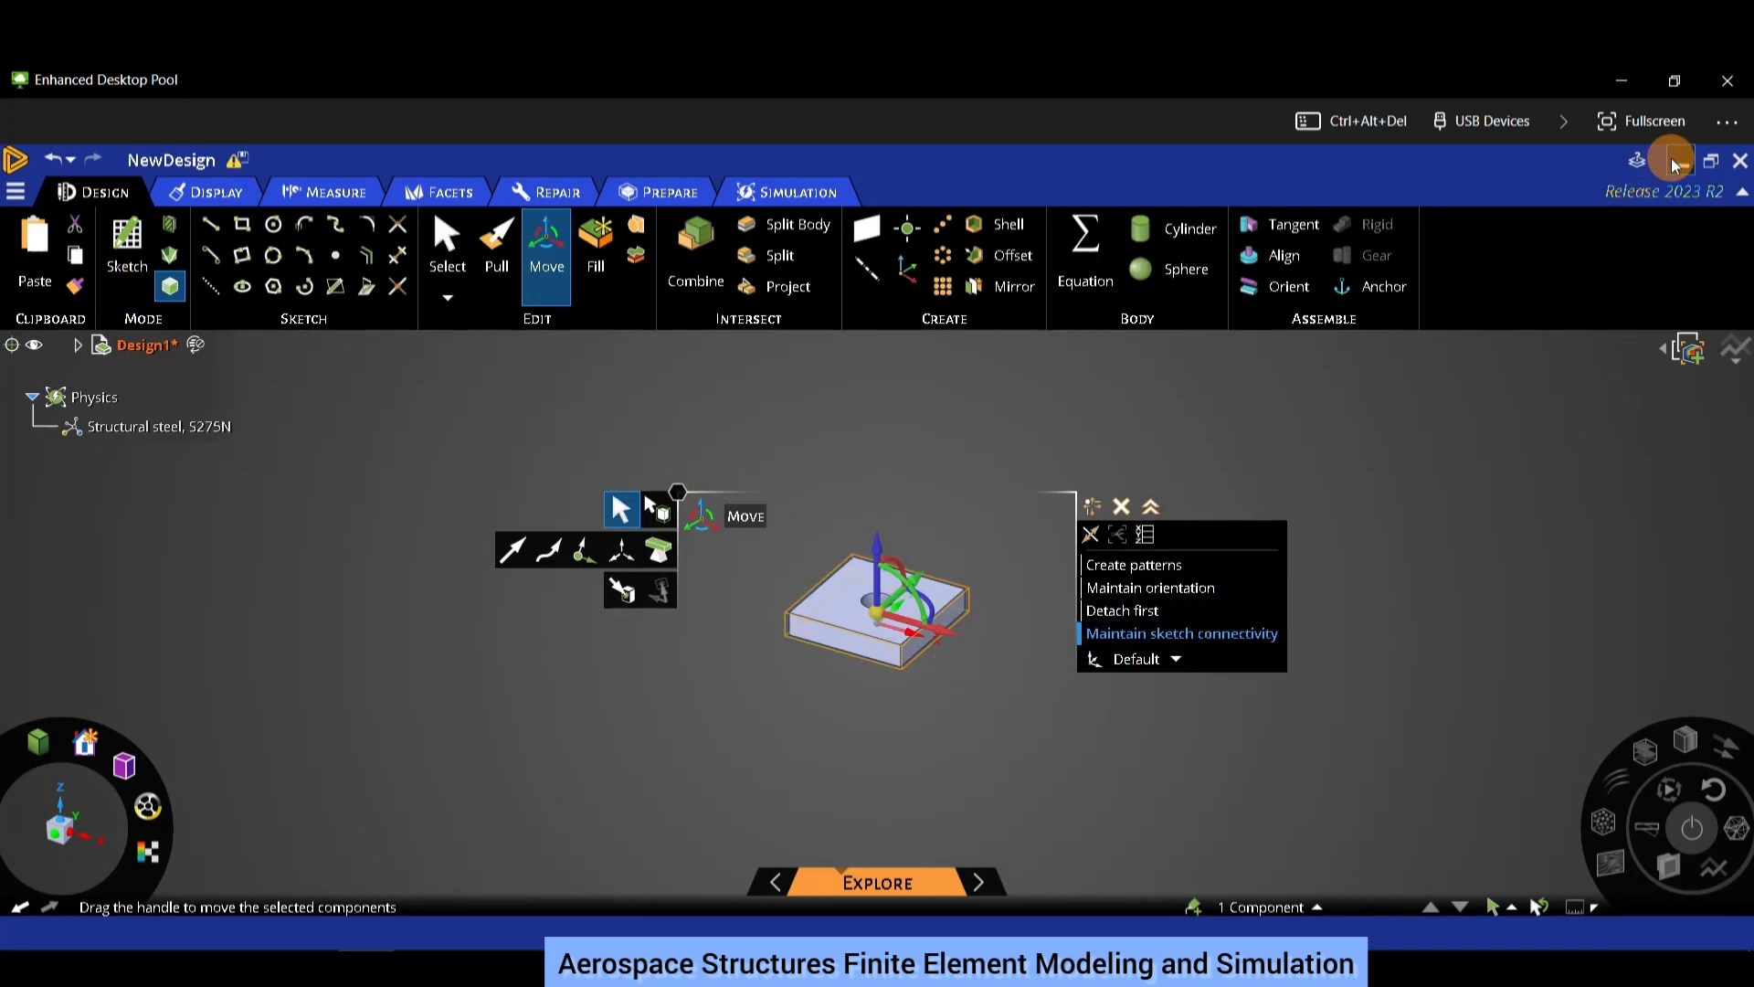
click(1480, 430)
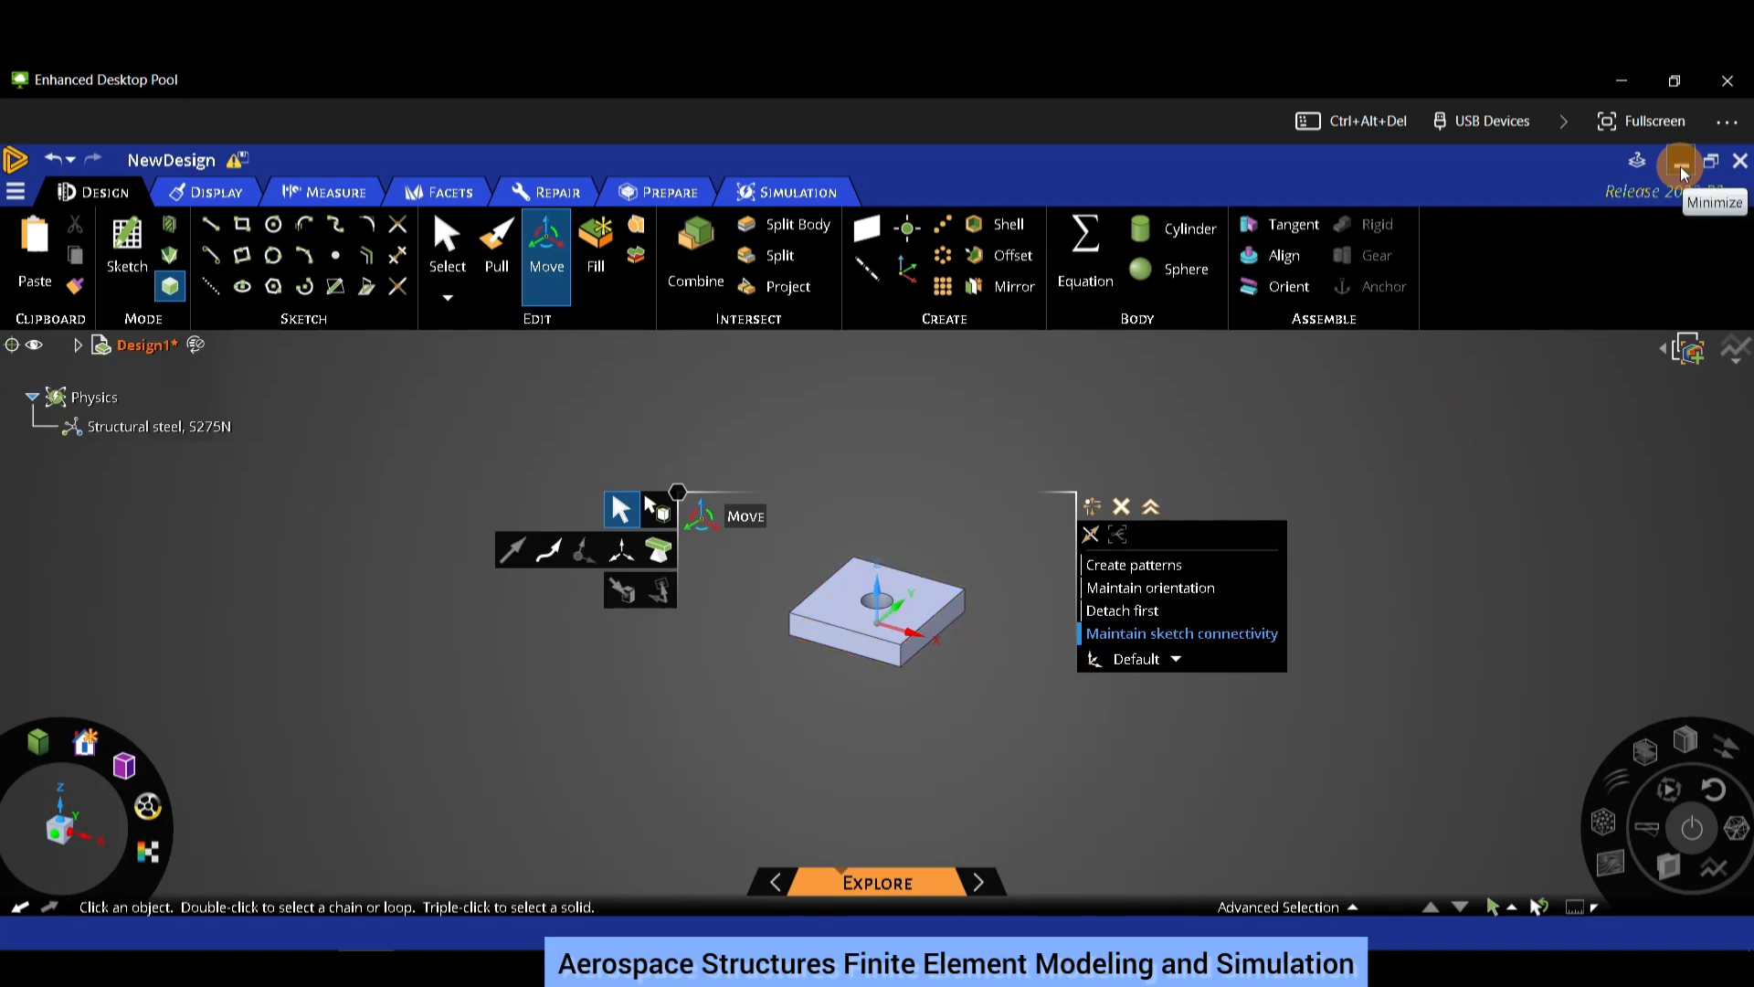
Minimize Discovery to show the schematic with the Geometry cell up to date.
click(1682, 167)
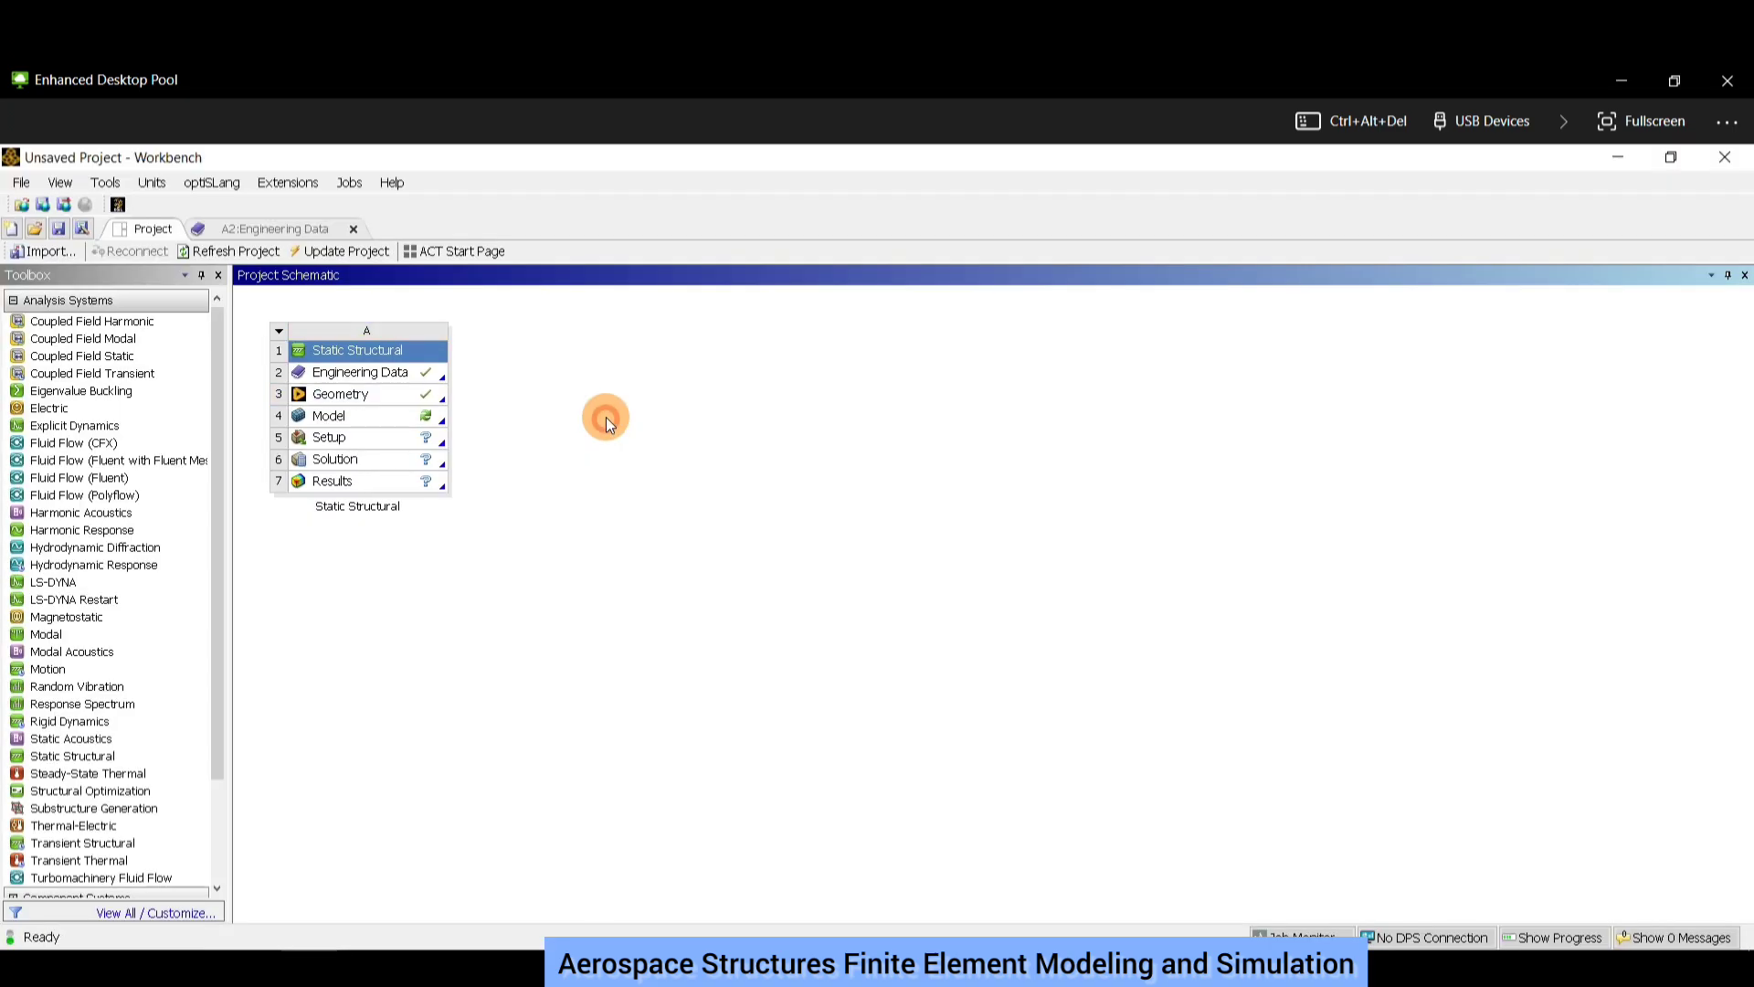
Open the model in Mechanical and set the mesh to quadratic elements sized 0.0001 m.
double_click(340, 418)
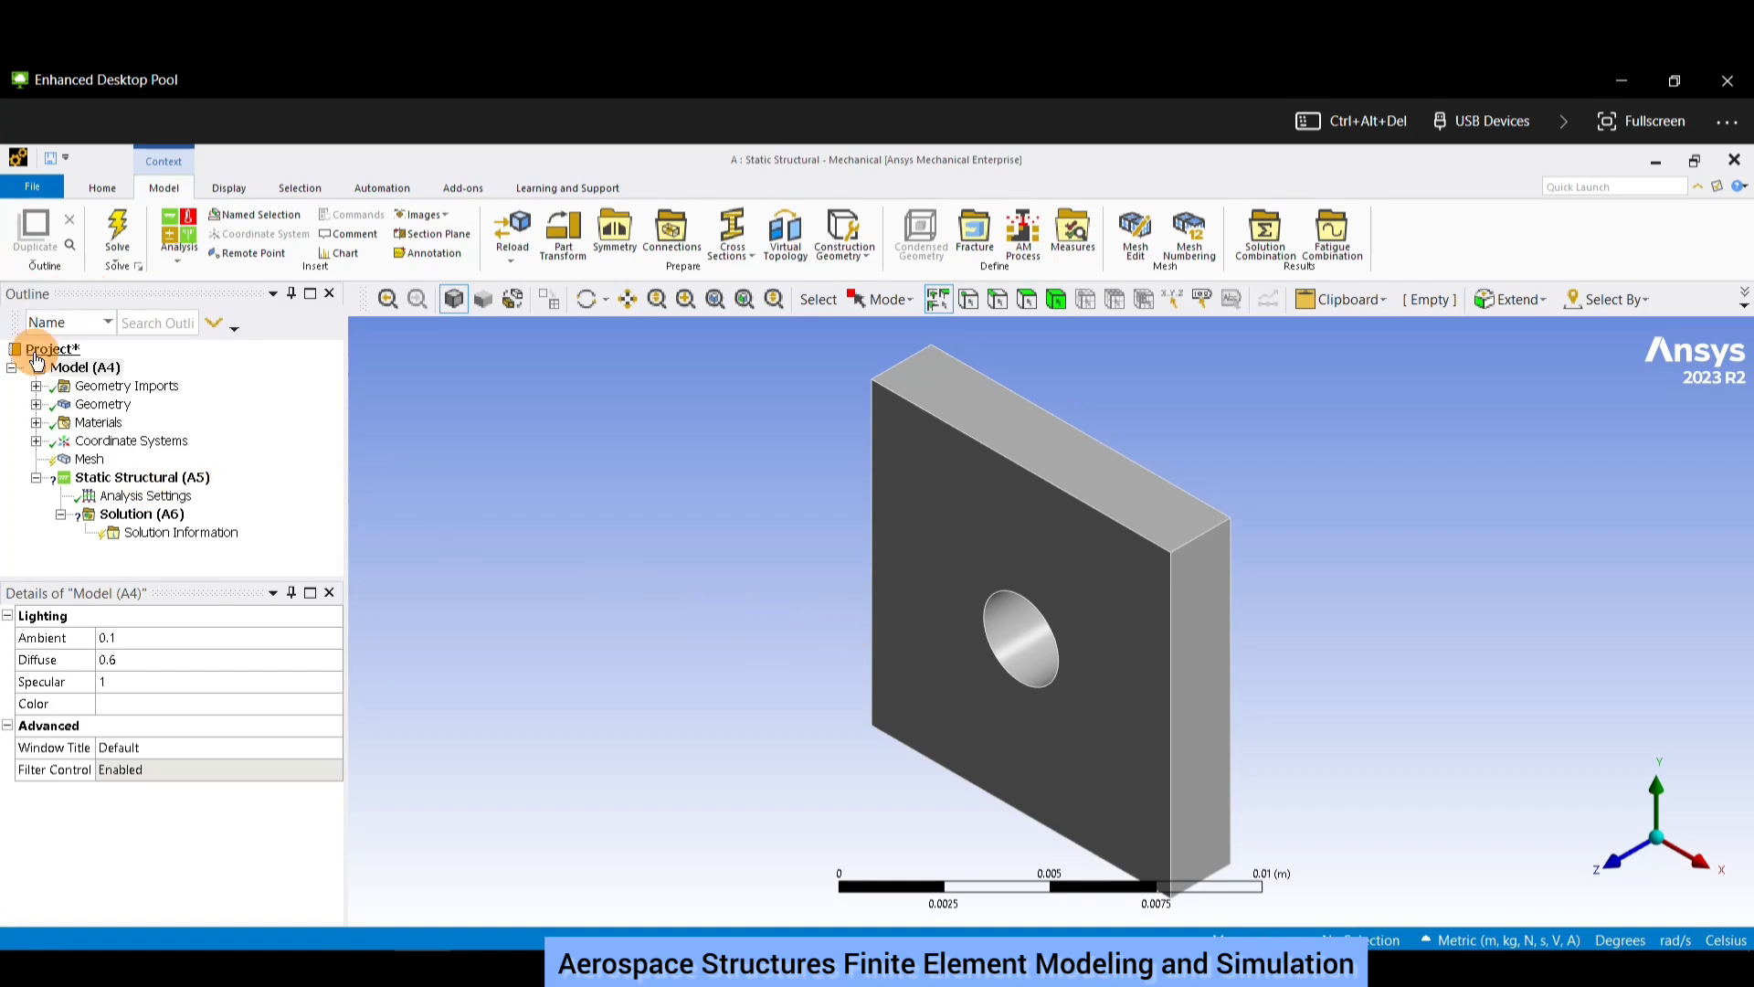
click(91, 466)
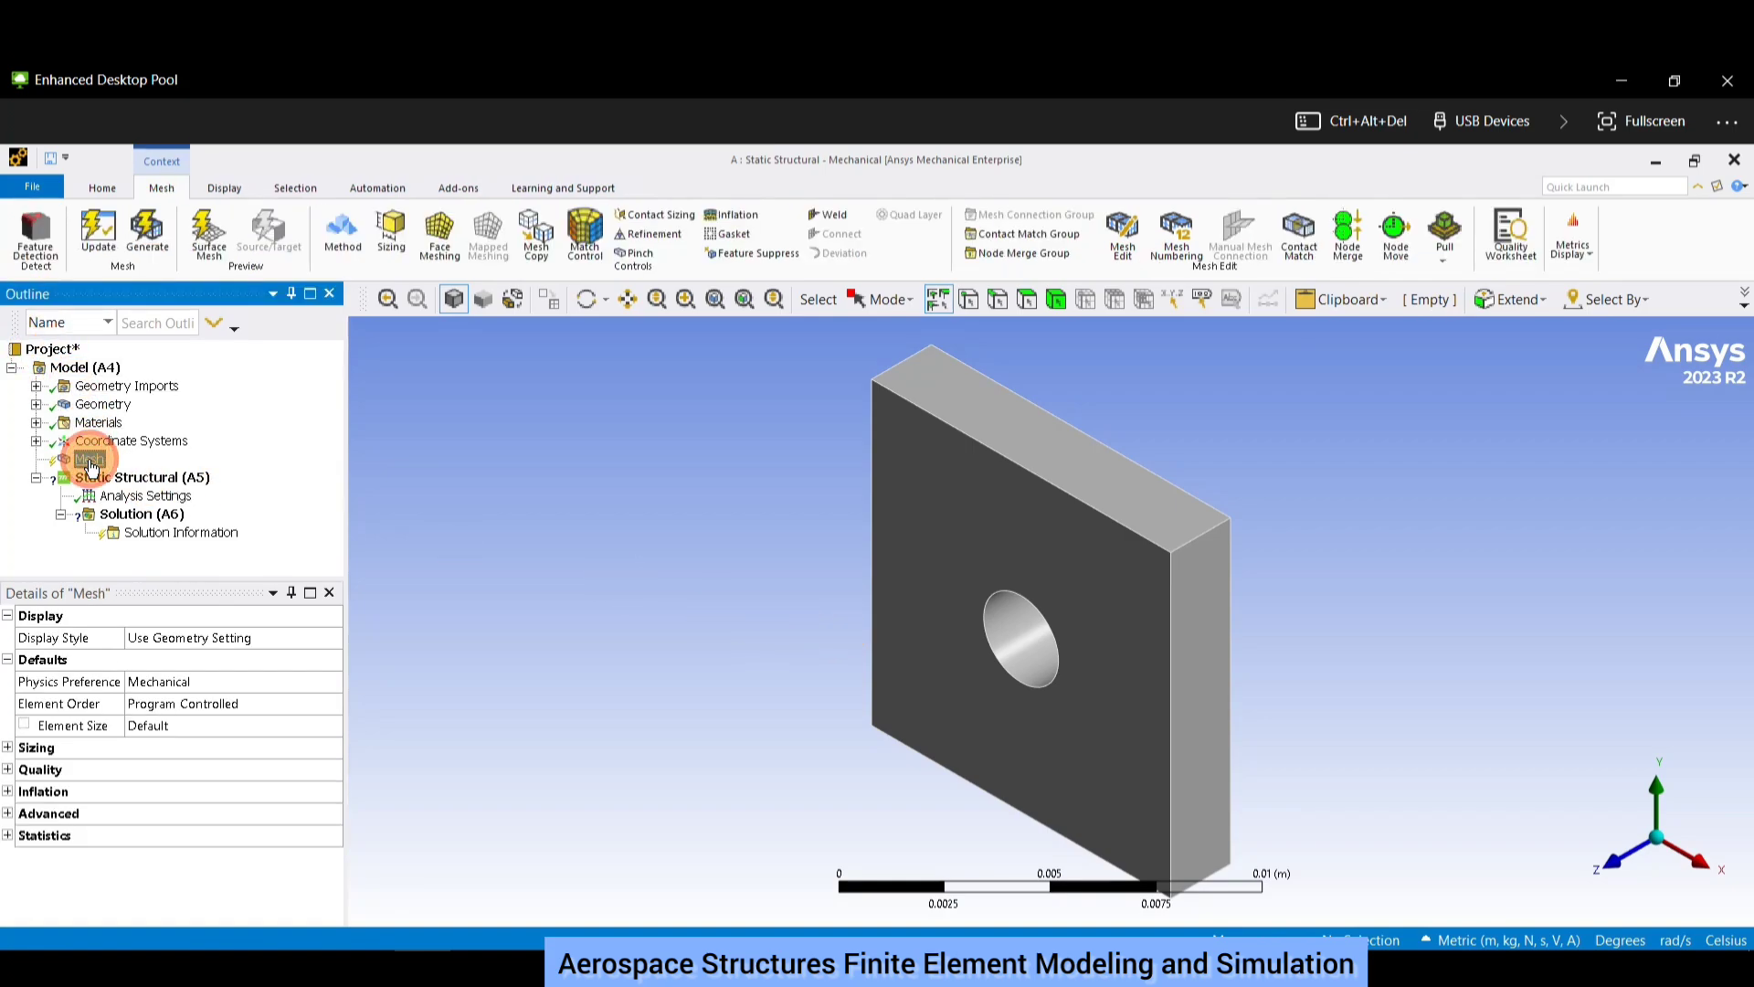
click(160, 703)
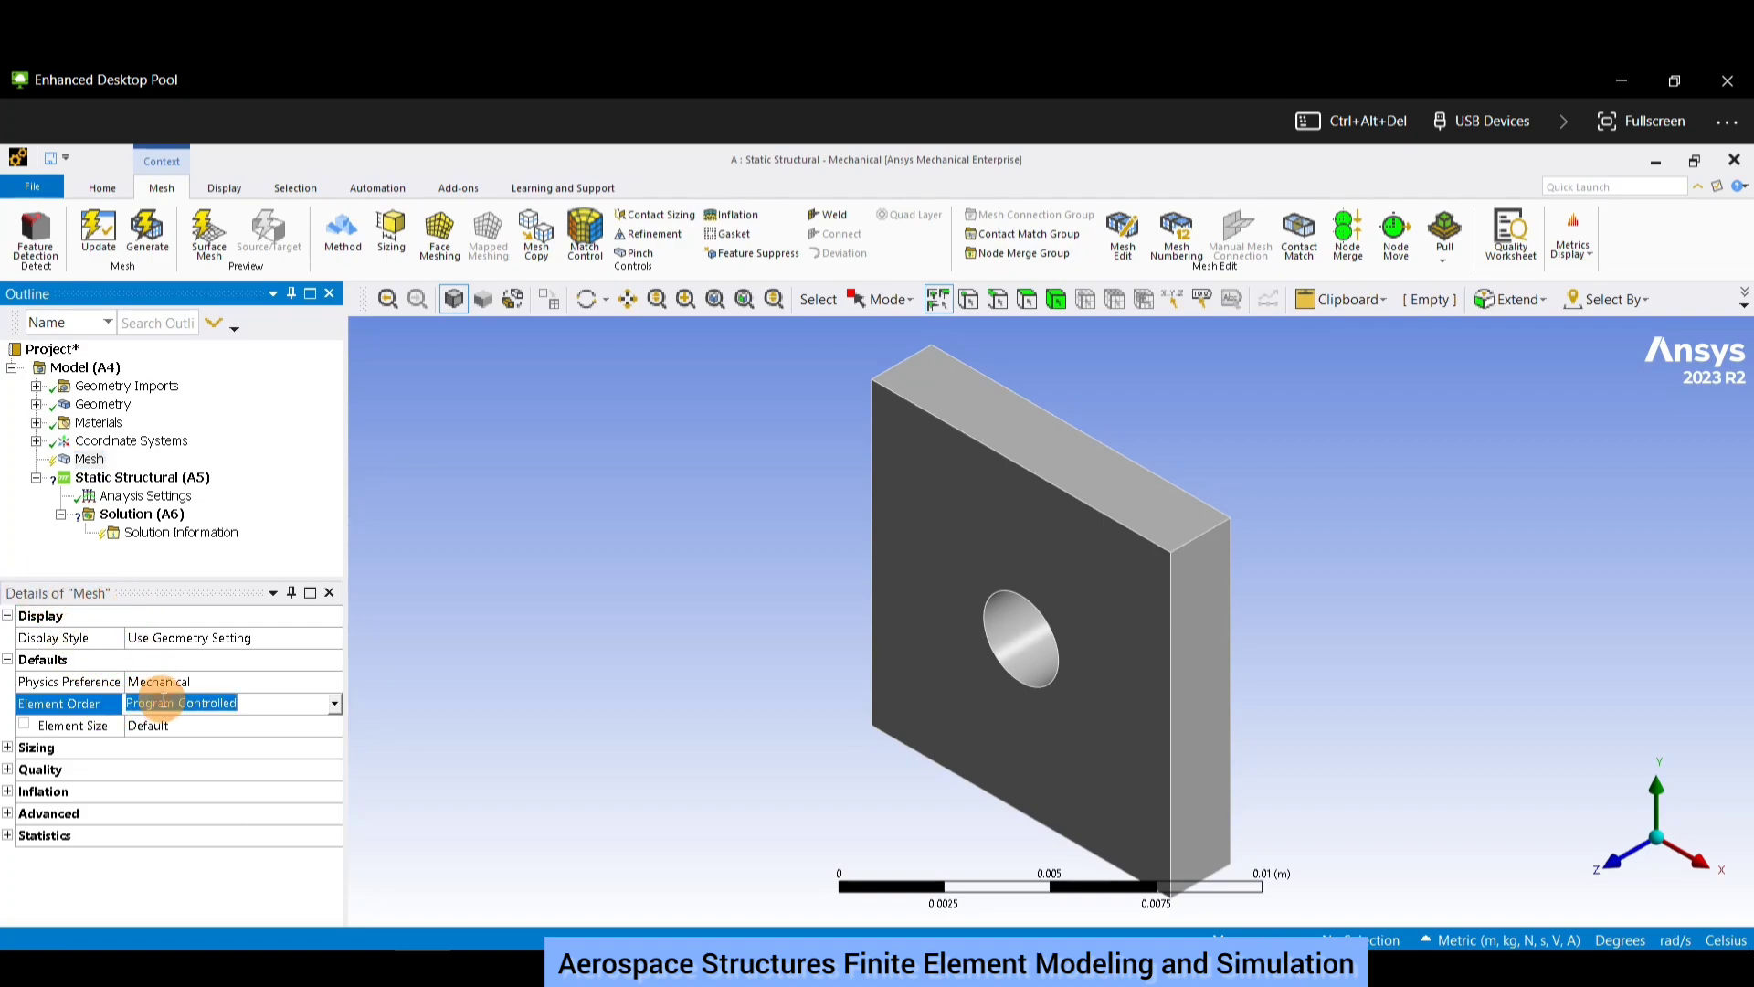
click(336, 705)
click(254, 753)
click(169, 725)
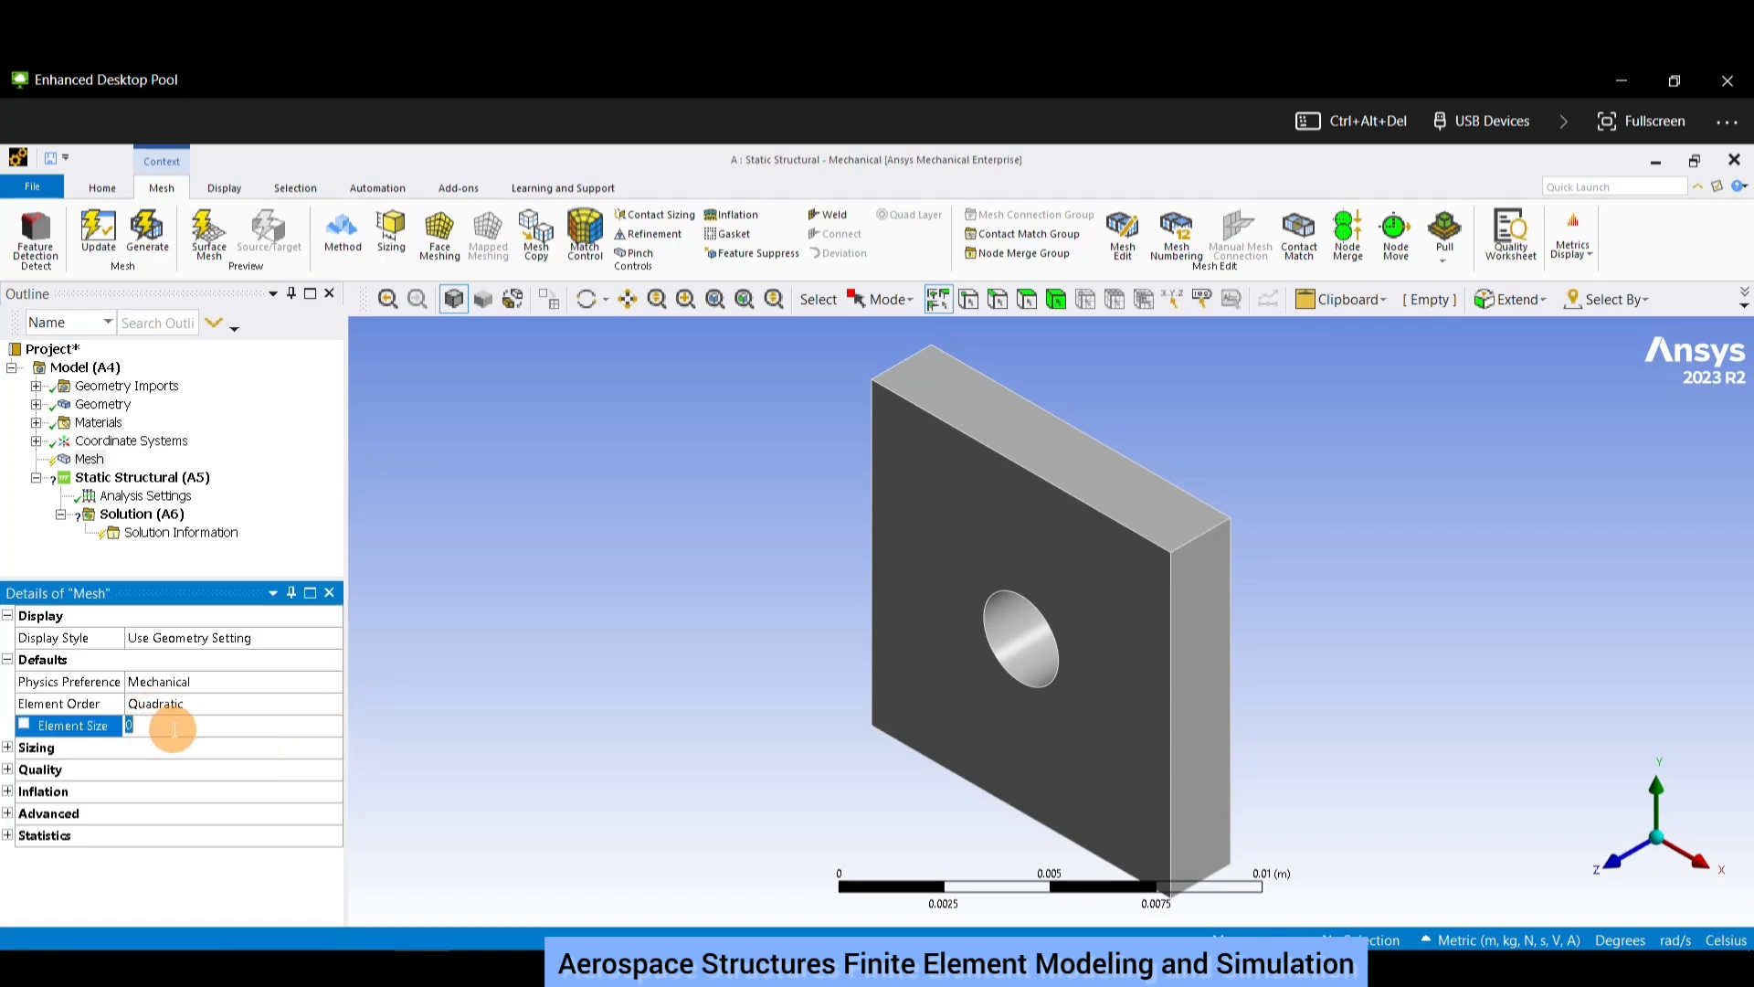
text(0.0001)
Generate the mesh and orbit the plate to inspect it around the hole and thickness.
click(146, 234)
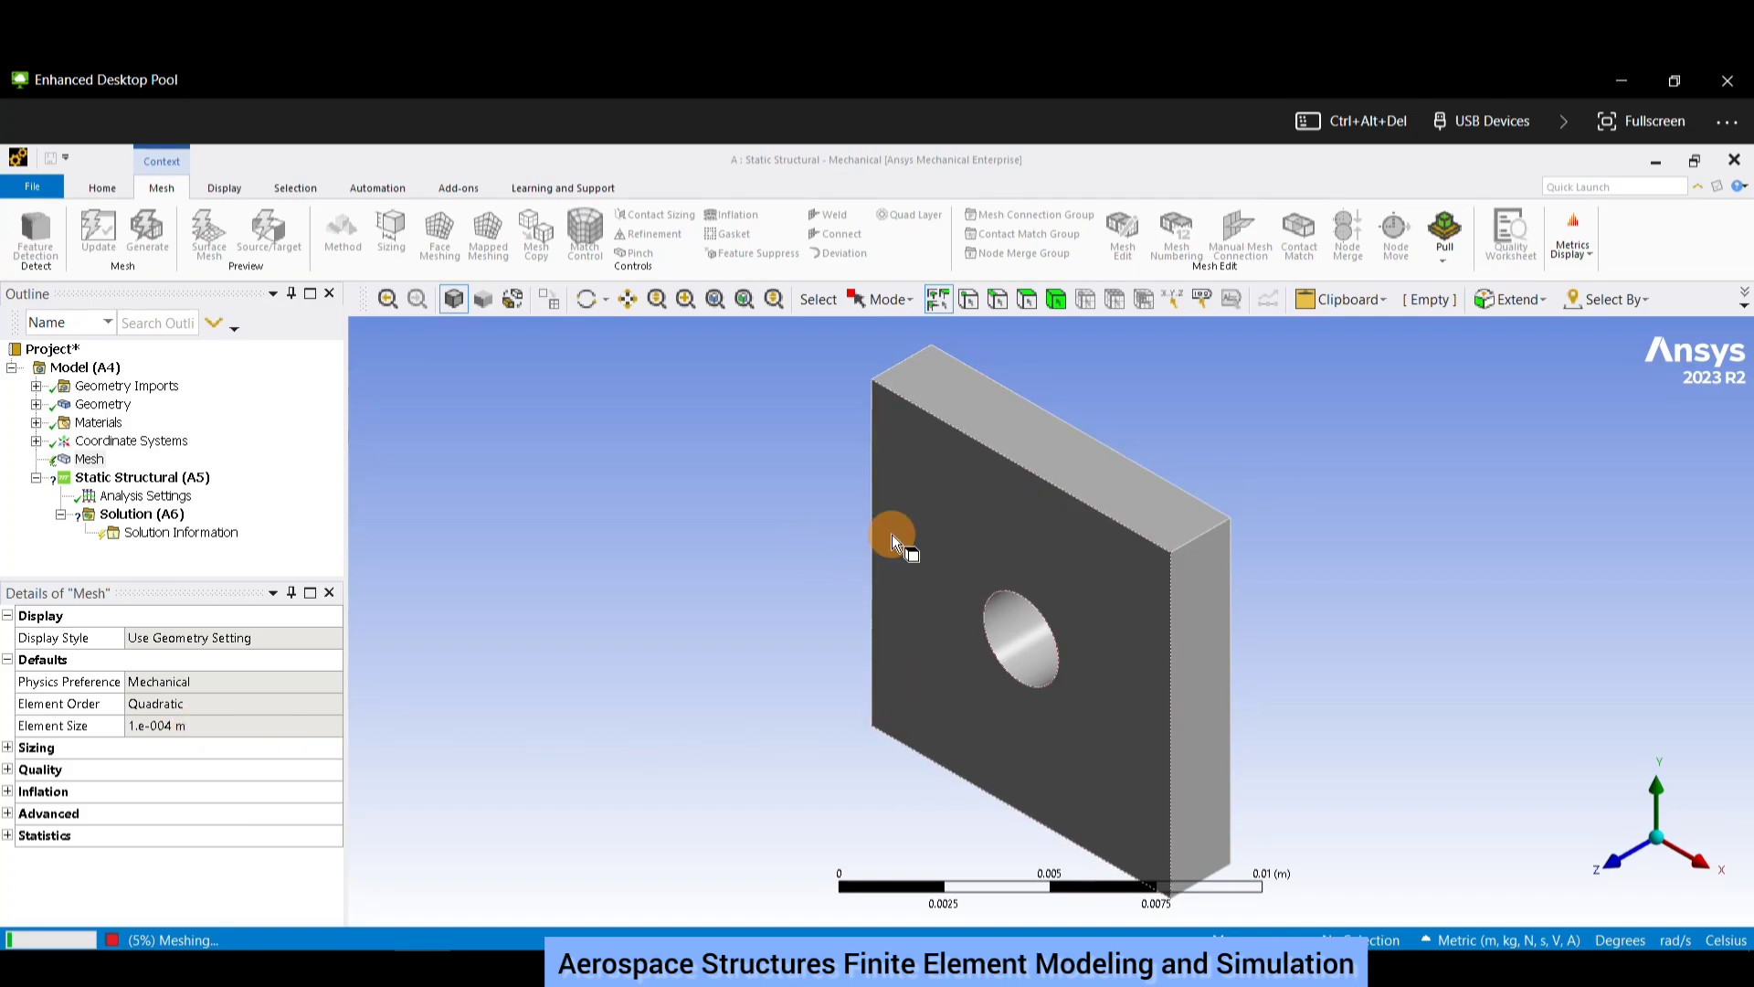
mouse_move(1007, 411)
middle_down()
mouse_move(1065, 537)
mouse_move(1456, 435)
mouse_move(859, 512)
middle_up()
middle_click(710, 559)
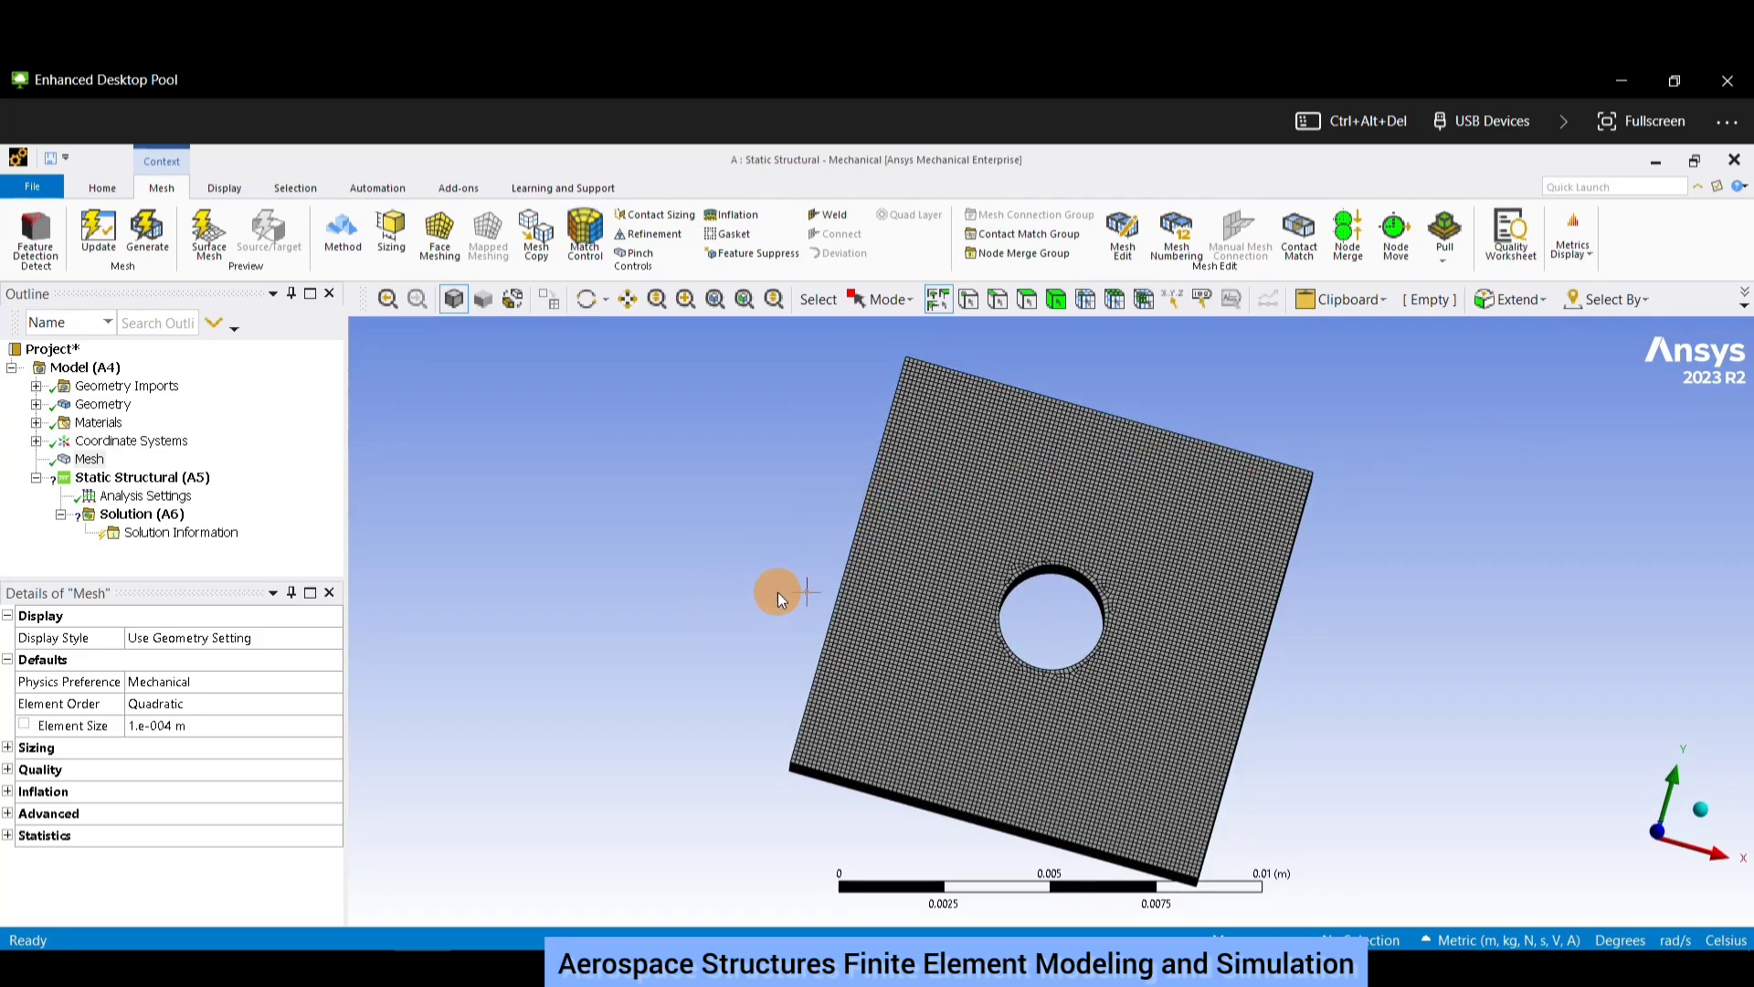
middle_drag(768, 606, 694, 635)
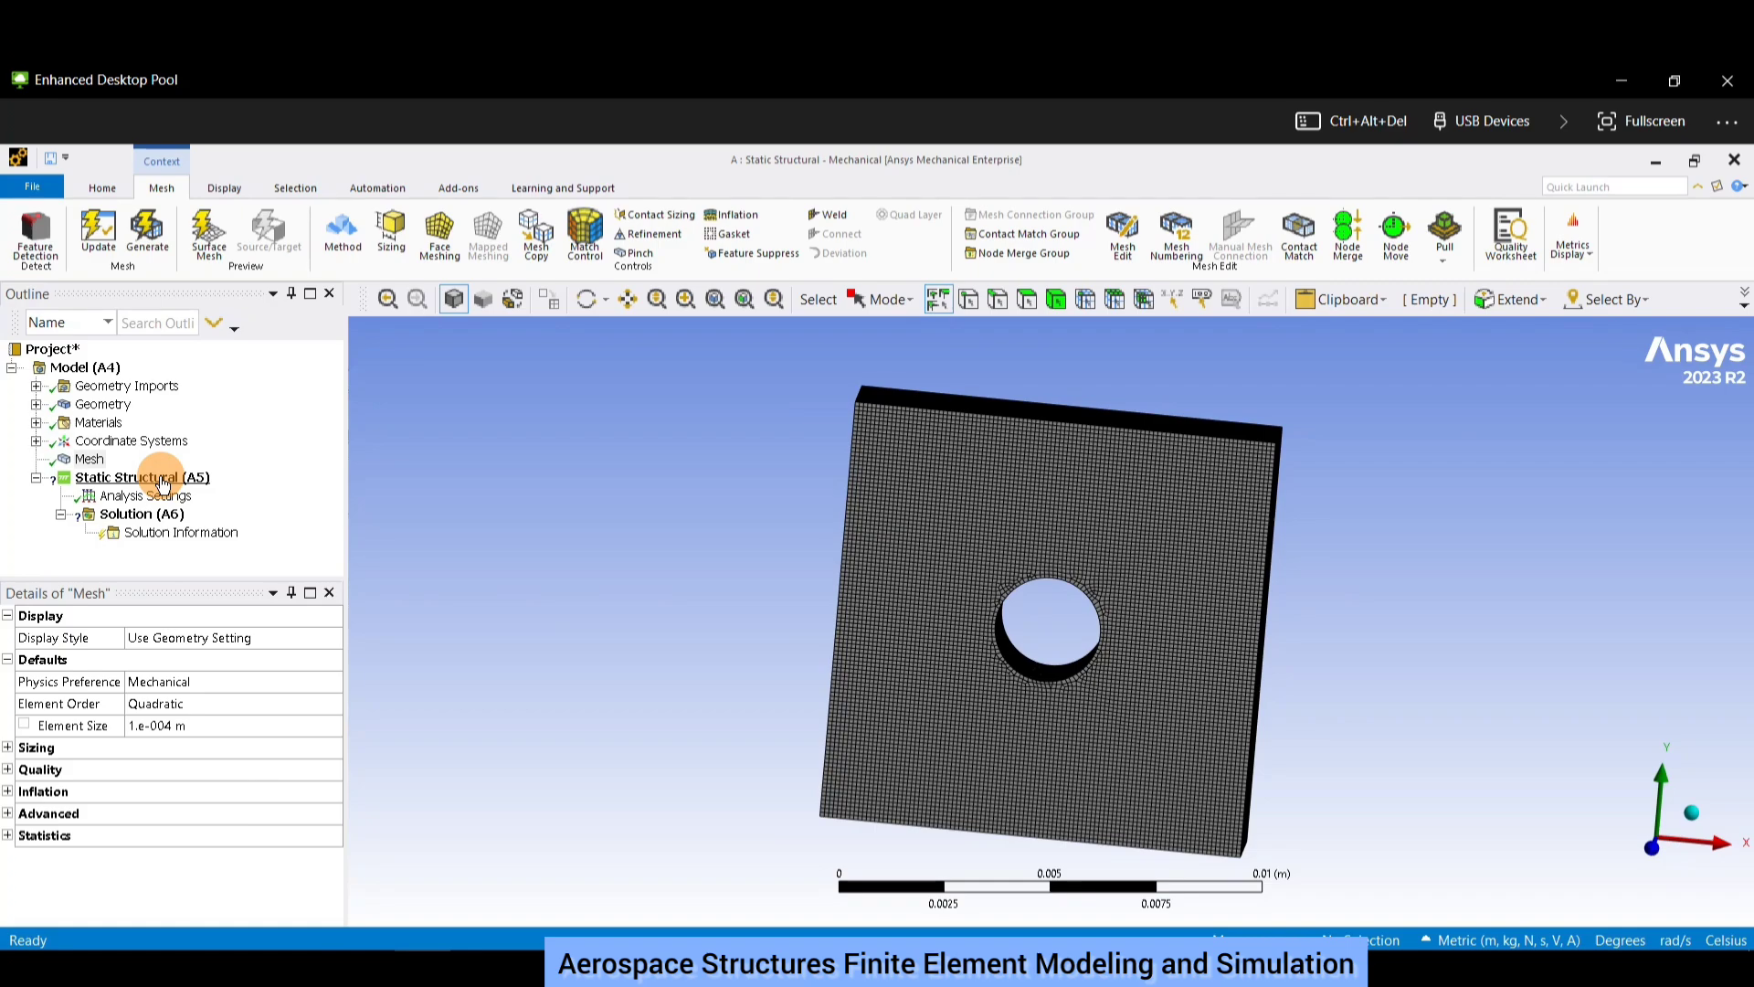
Add a fixed support on the plate's bottom face.
click(162, 483)
right_click(162, 483)
mouse_move(356, 493)
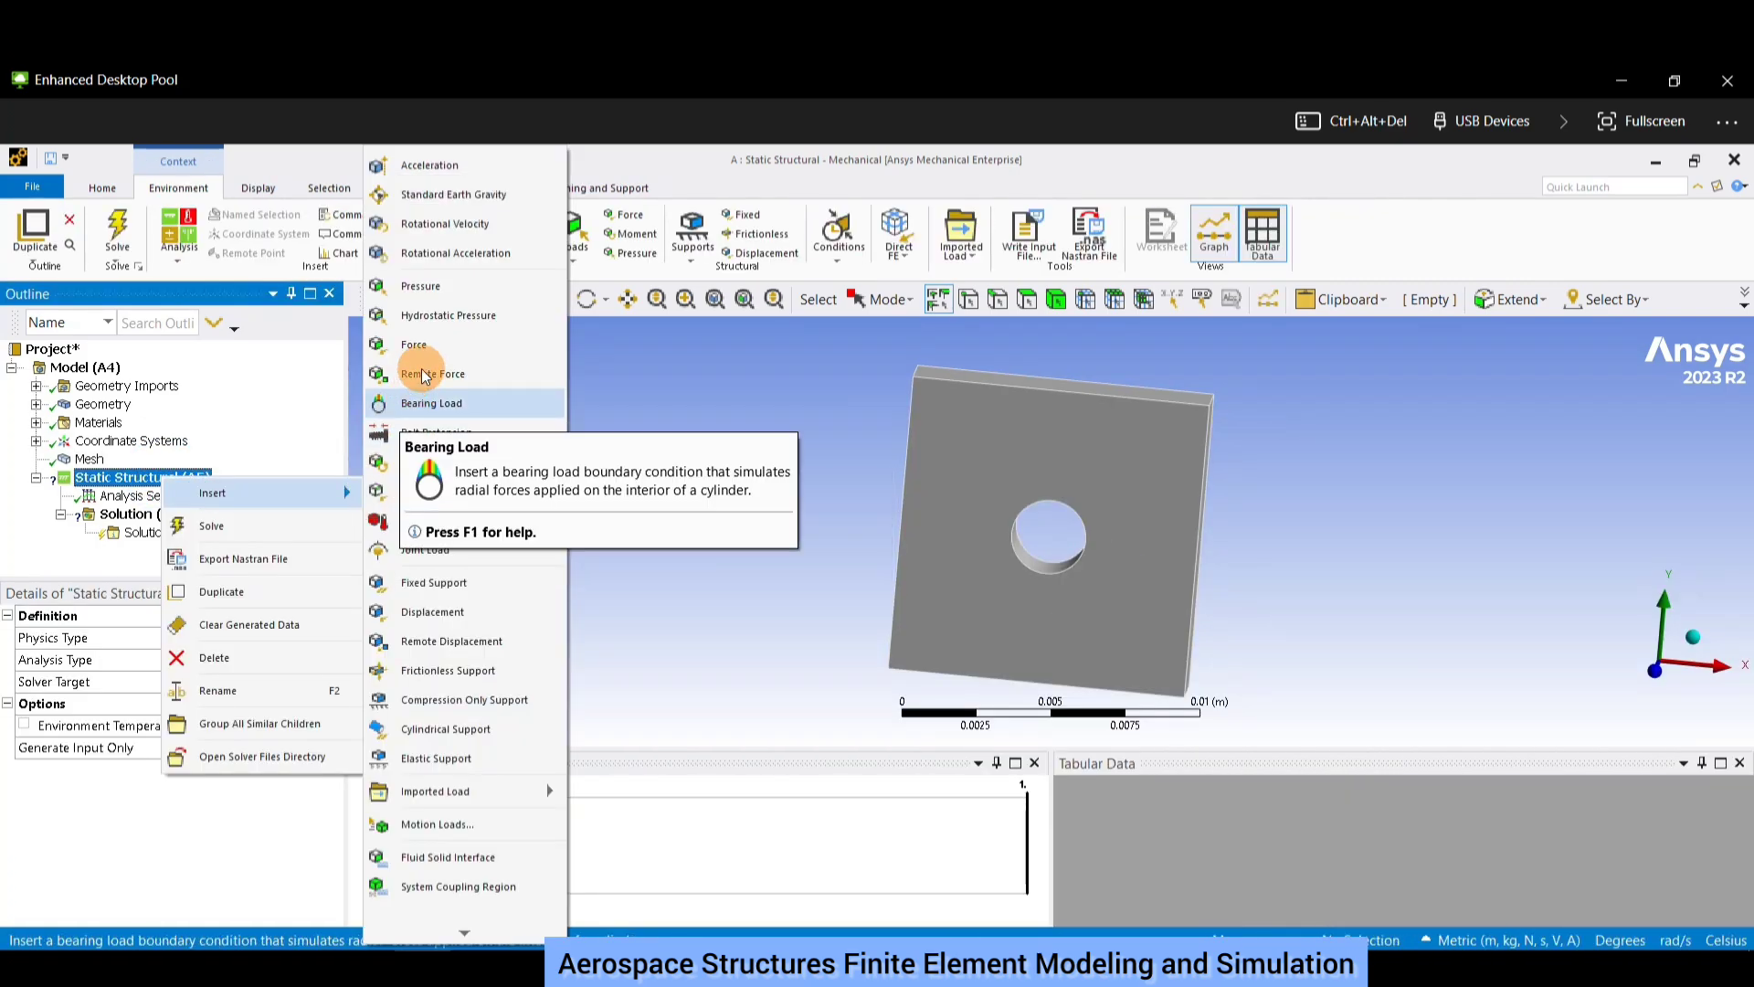
click(439, 581)
middle_drag(1038, 658, 1001, 694)
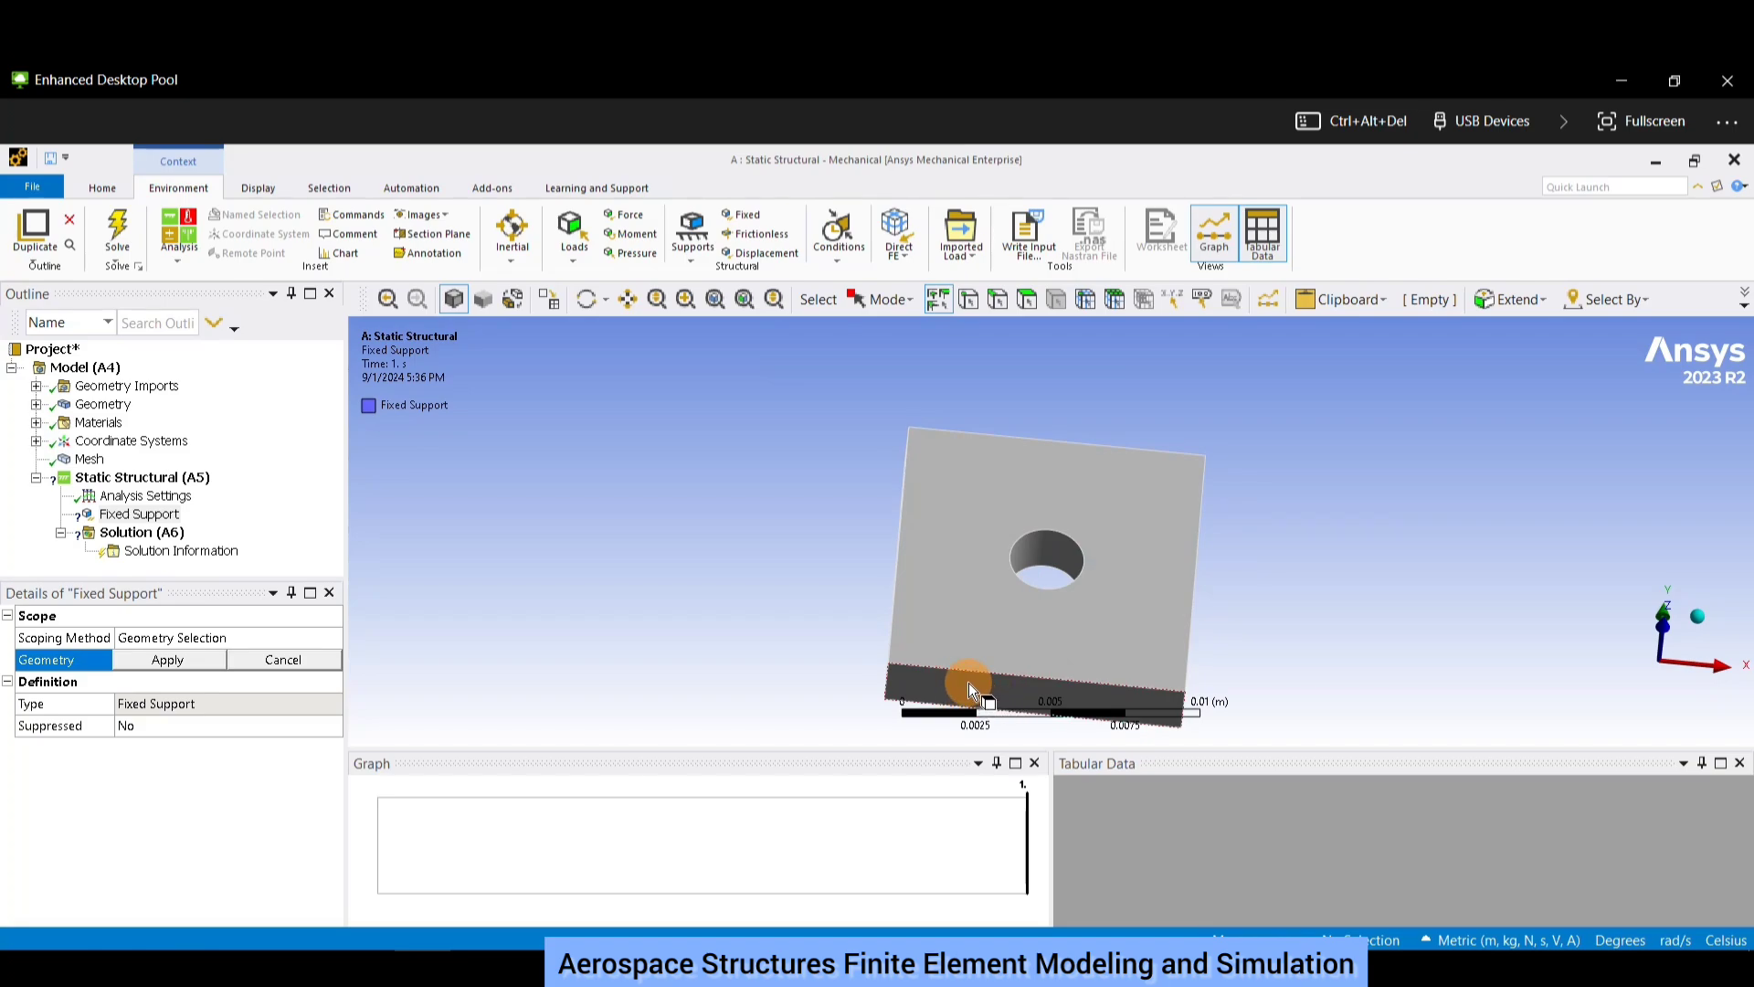
click(968, 682)
click(143, 657)
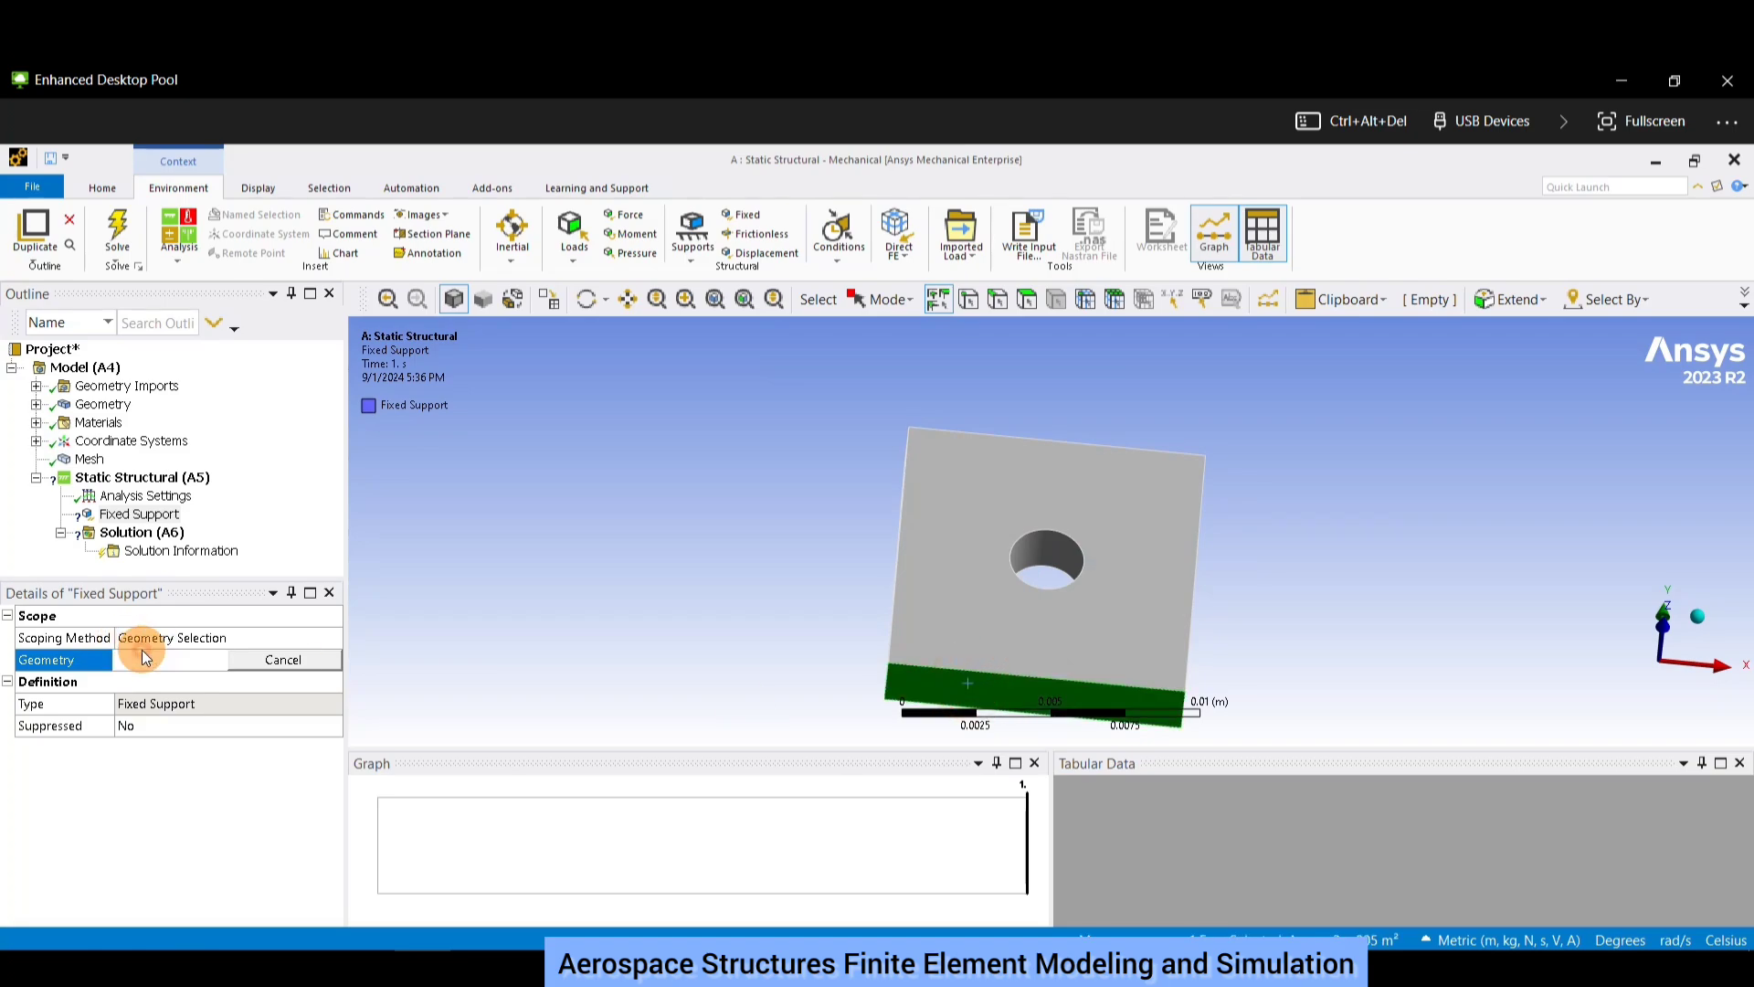
middle_drag(804, 548, 835, 509)
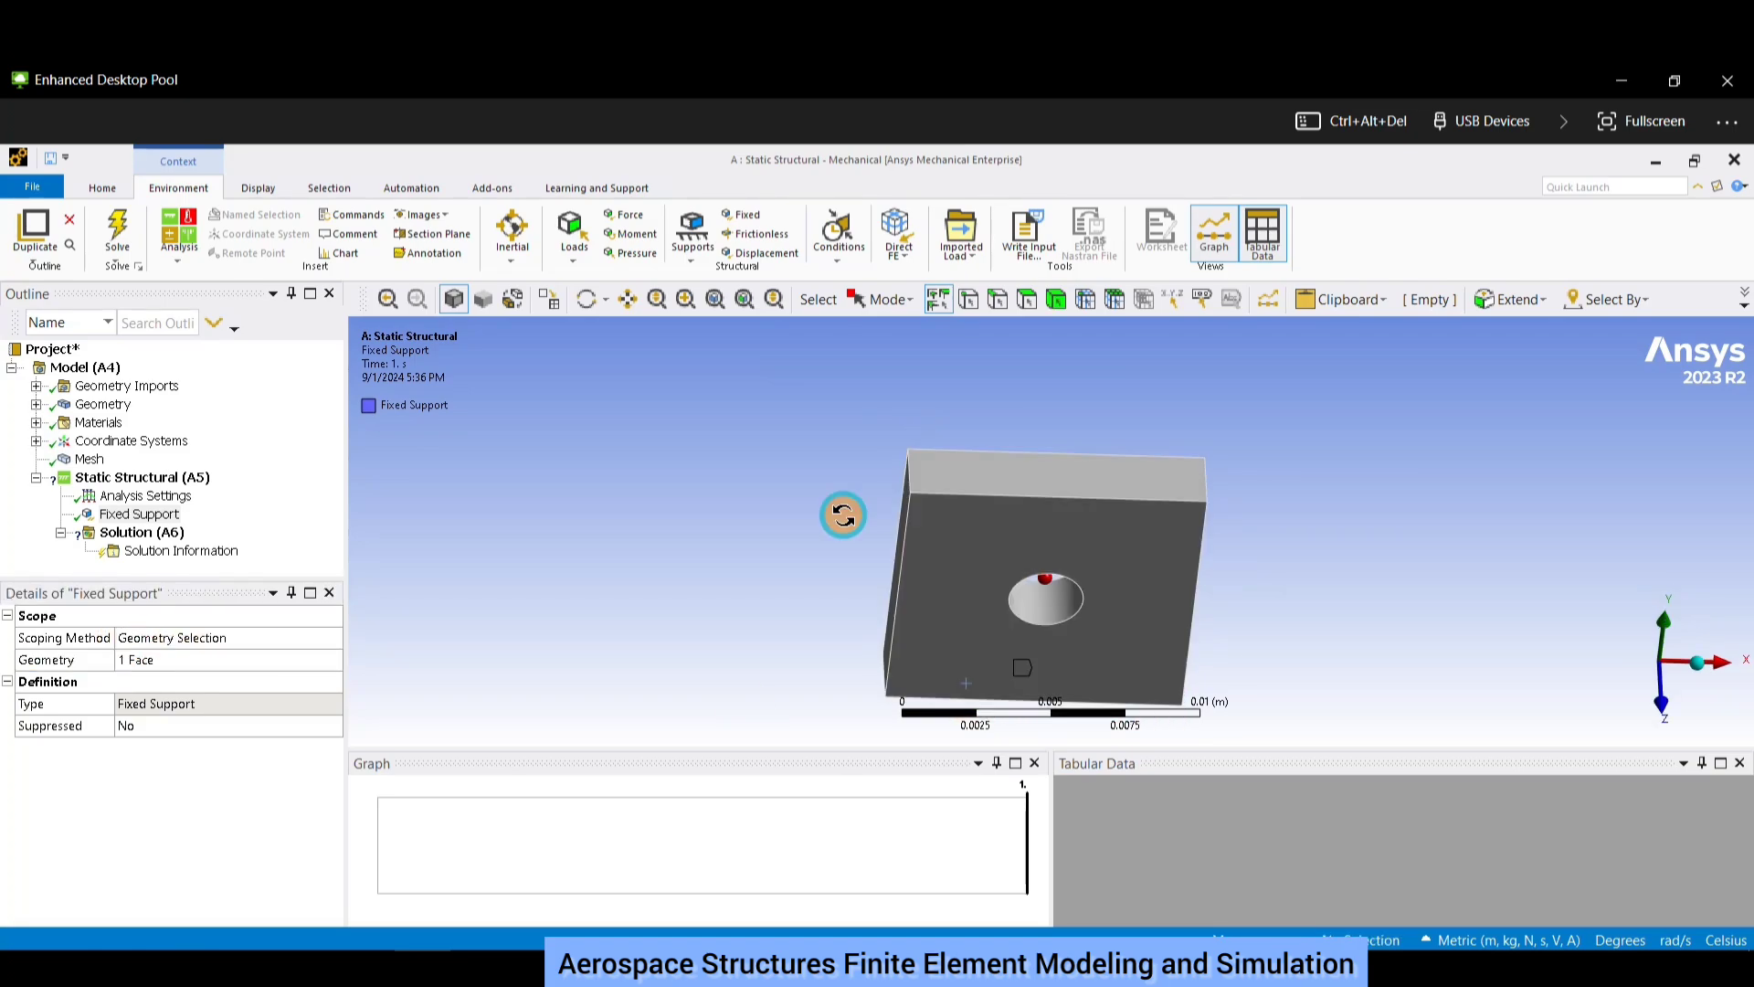
Apply a 10 N force to the plate's top face.
right_click(188, 478)
mouse_move(270, 489)
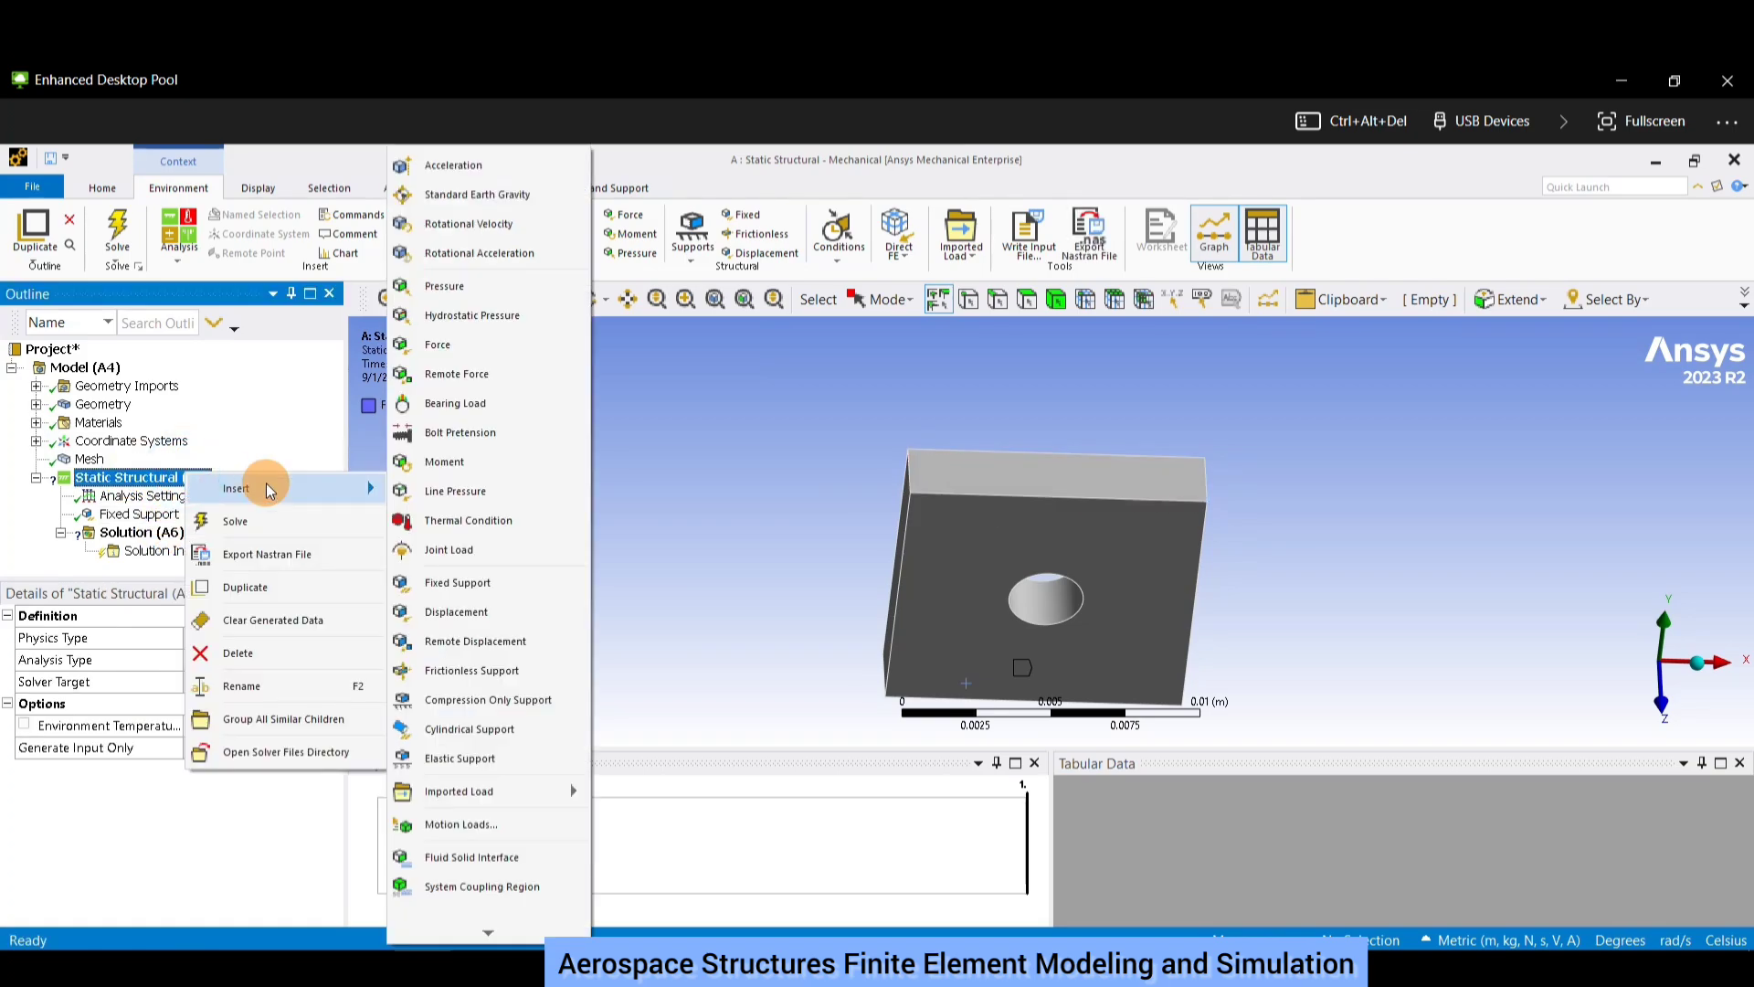
click(452, 346)
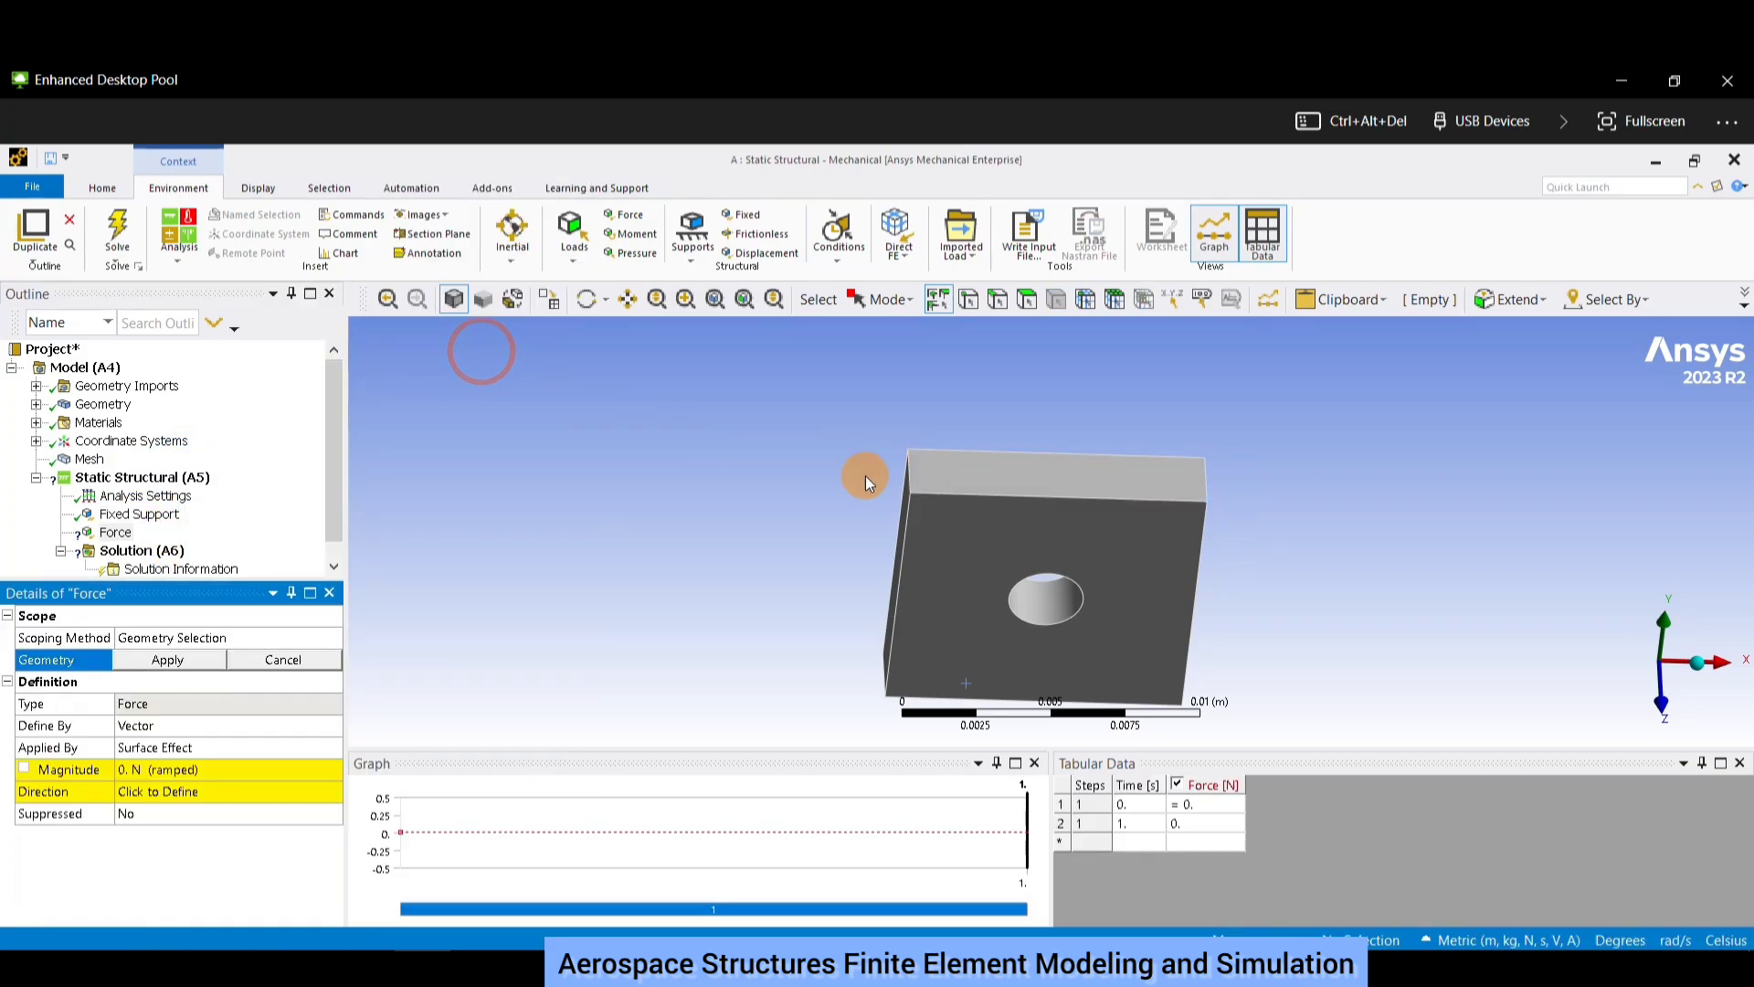
click(1038, 475)
click(137, 659)
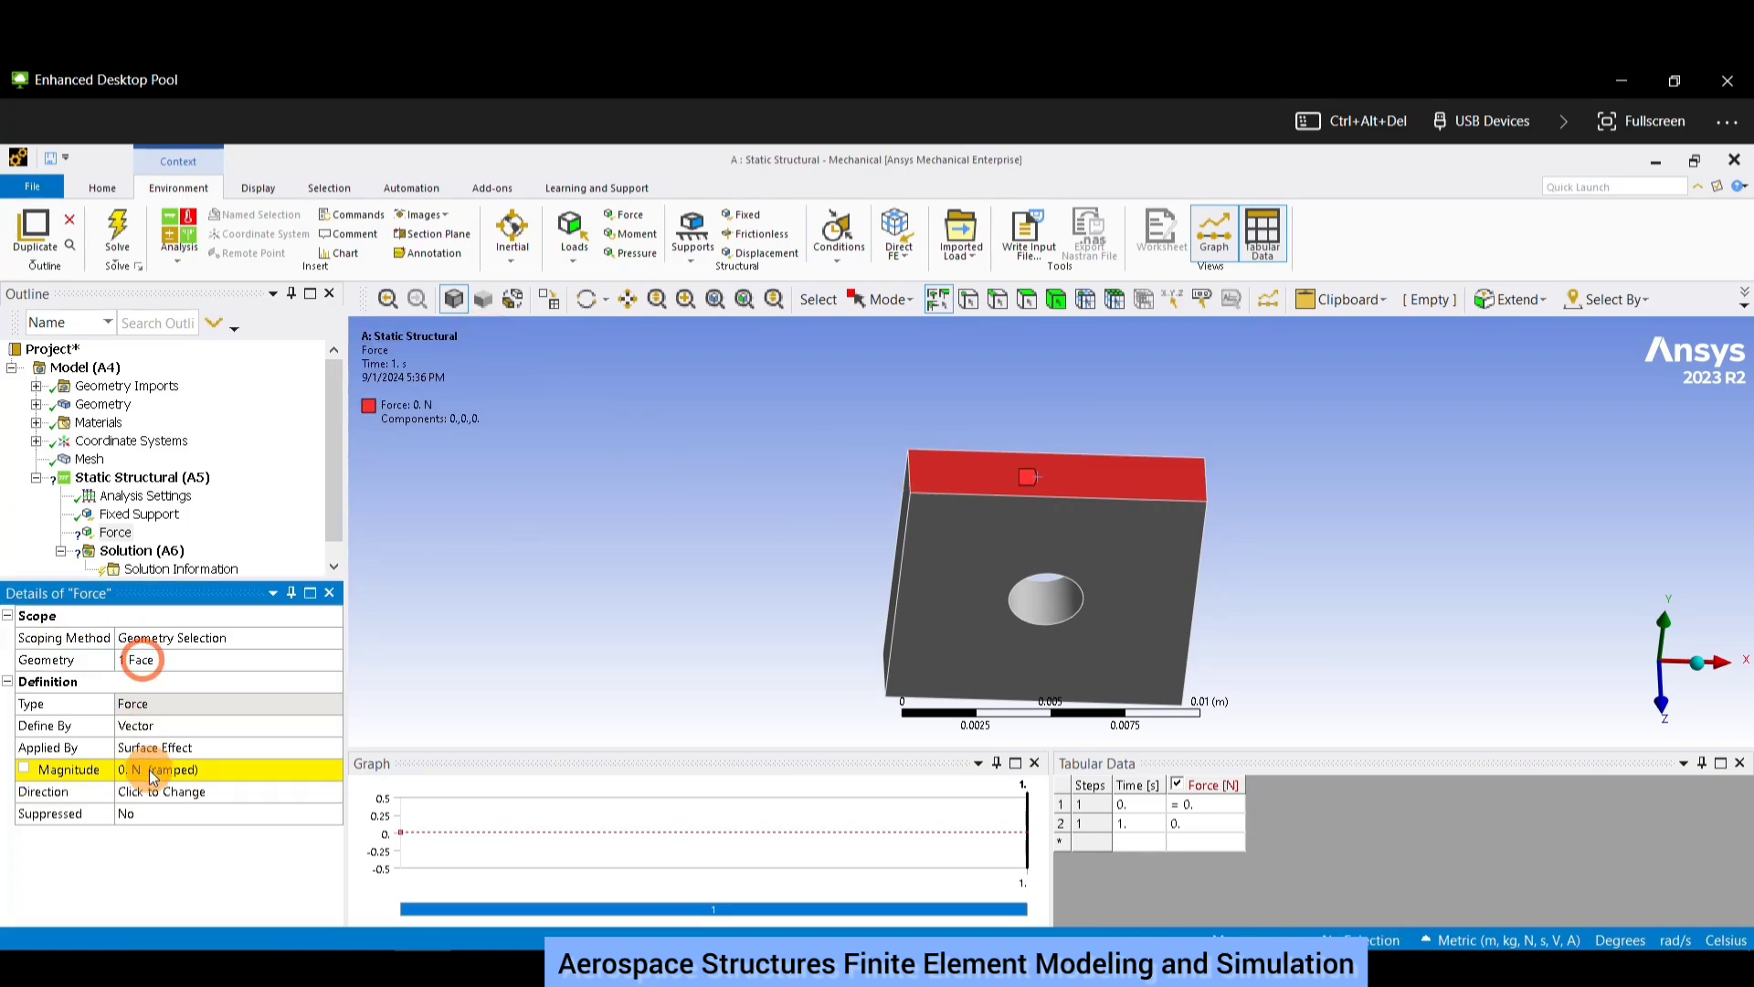
click(131, 773)
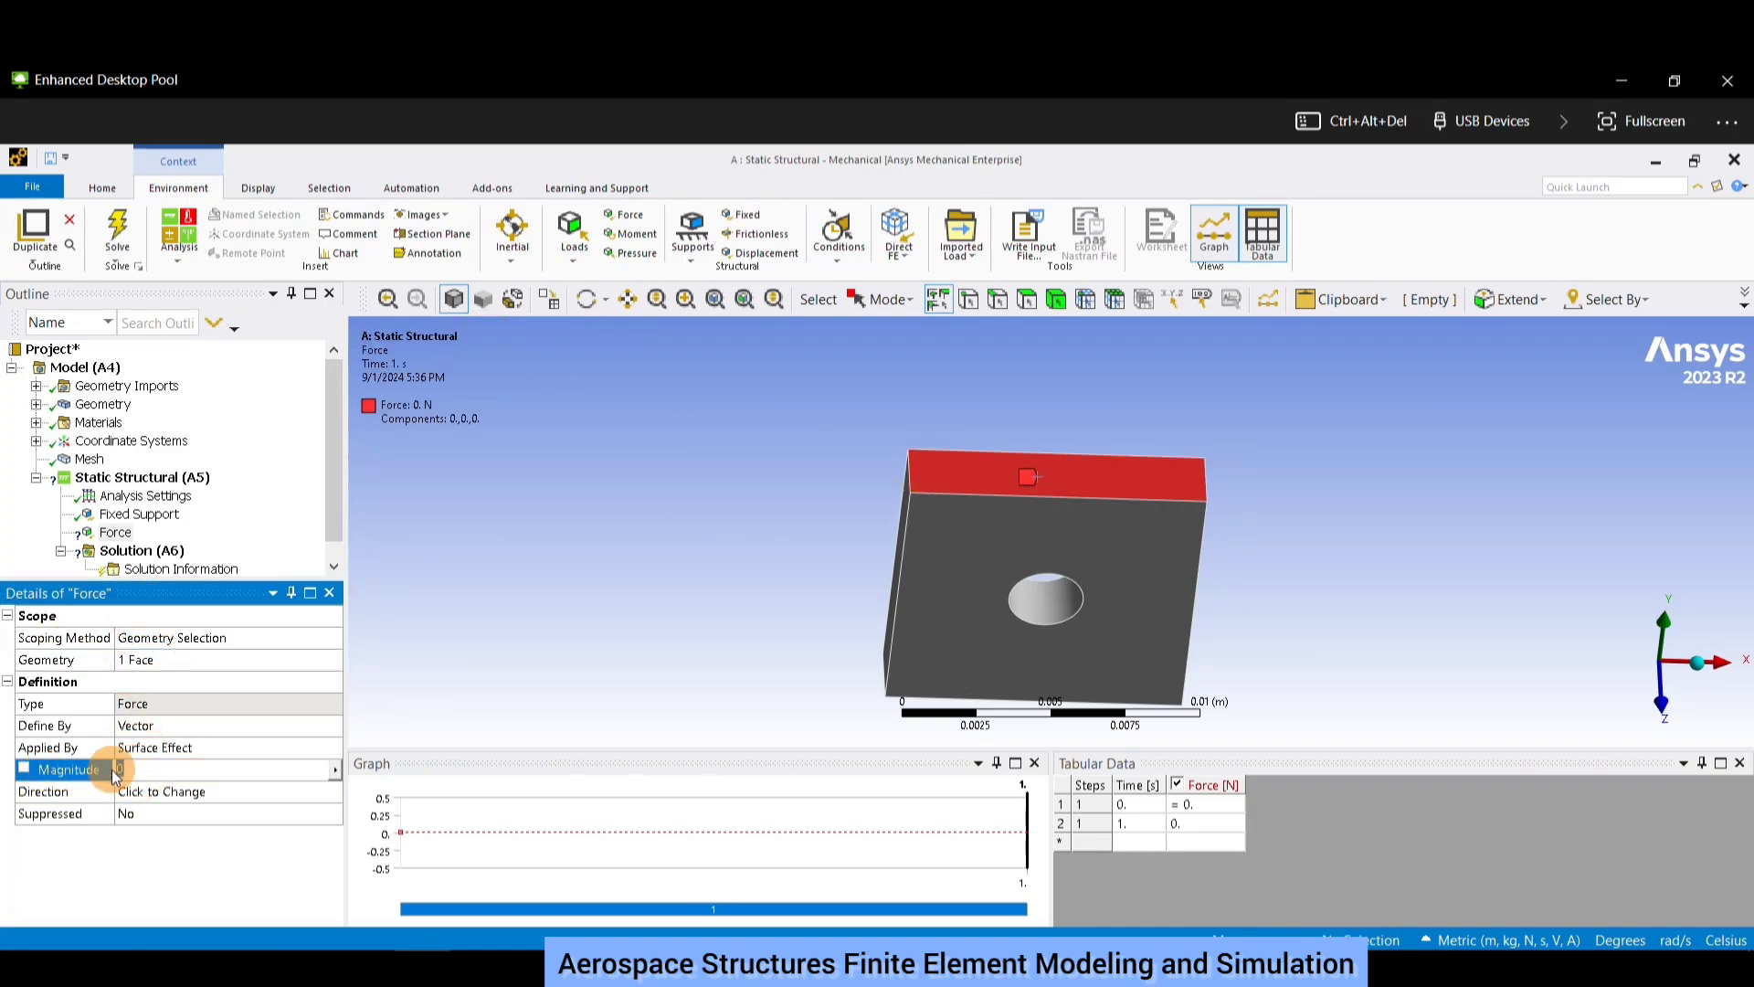
text(10)
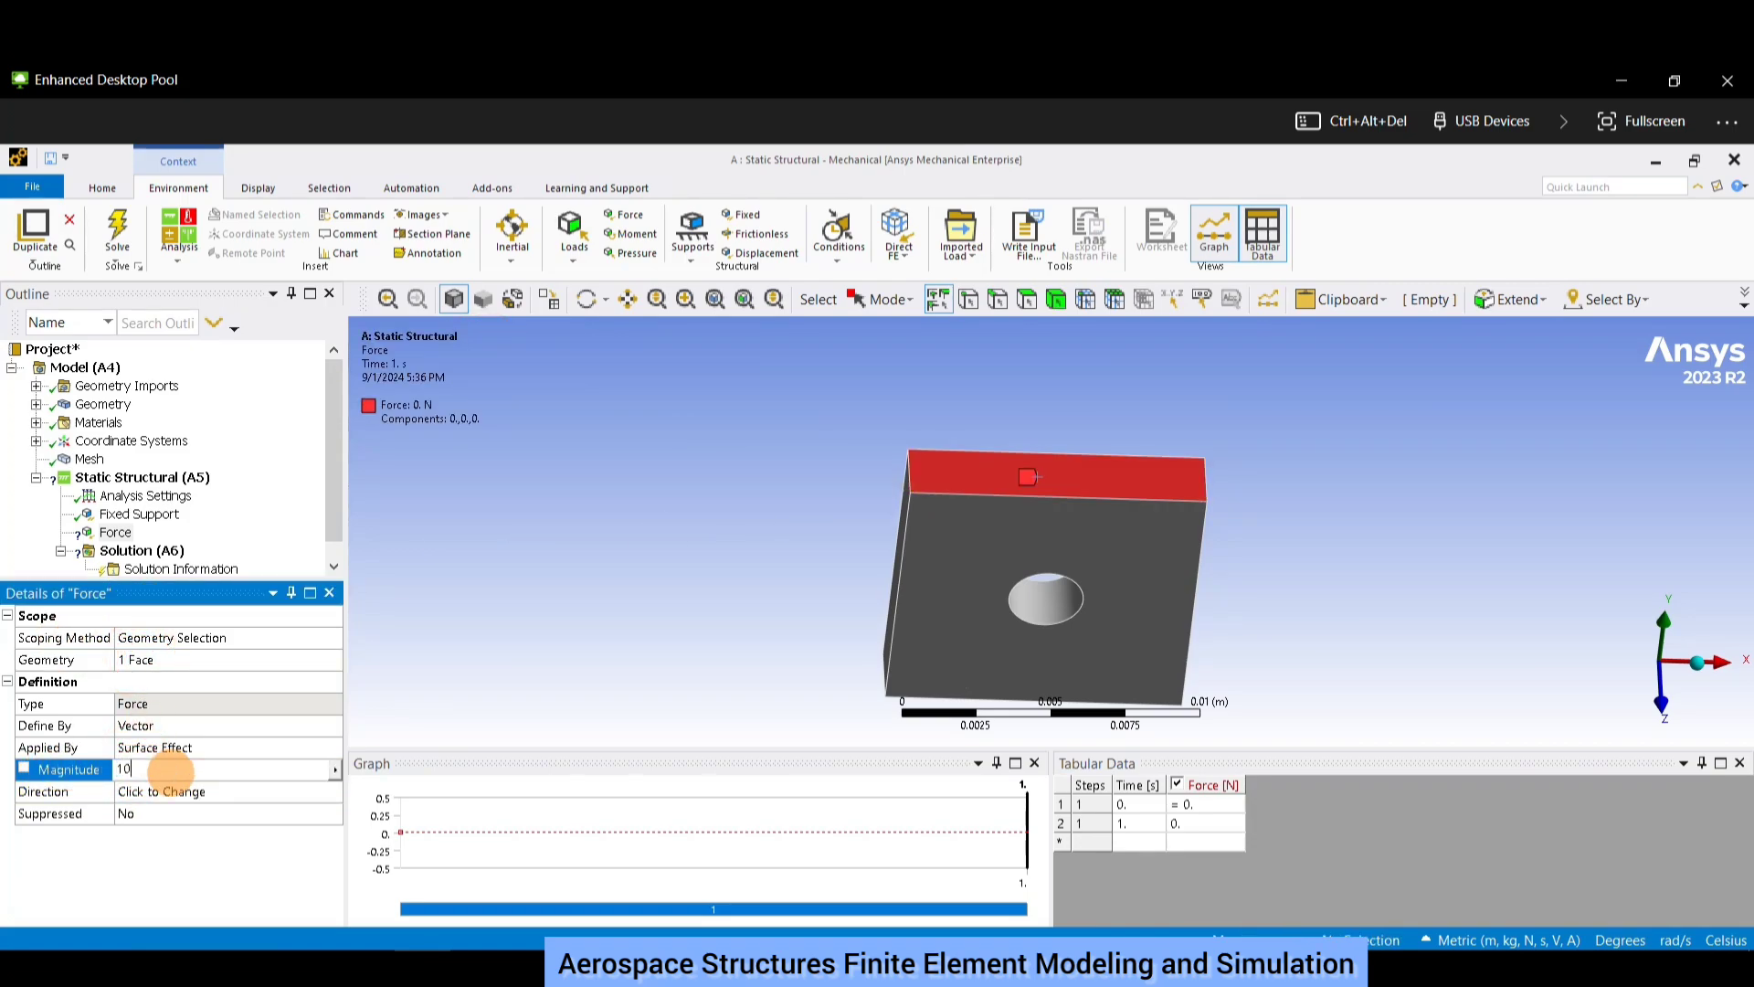
click(449, 625)
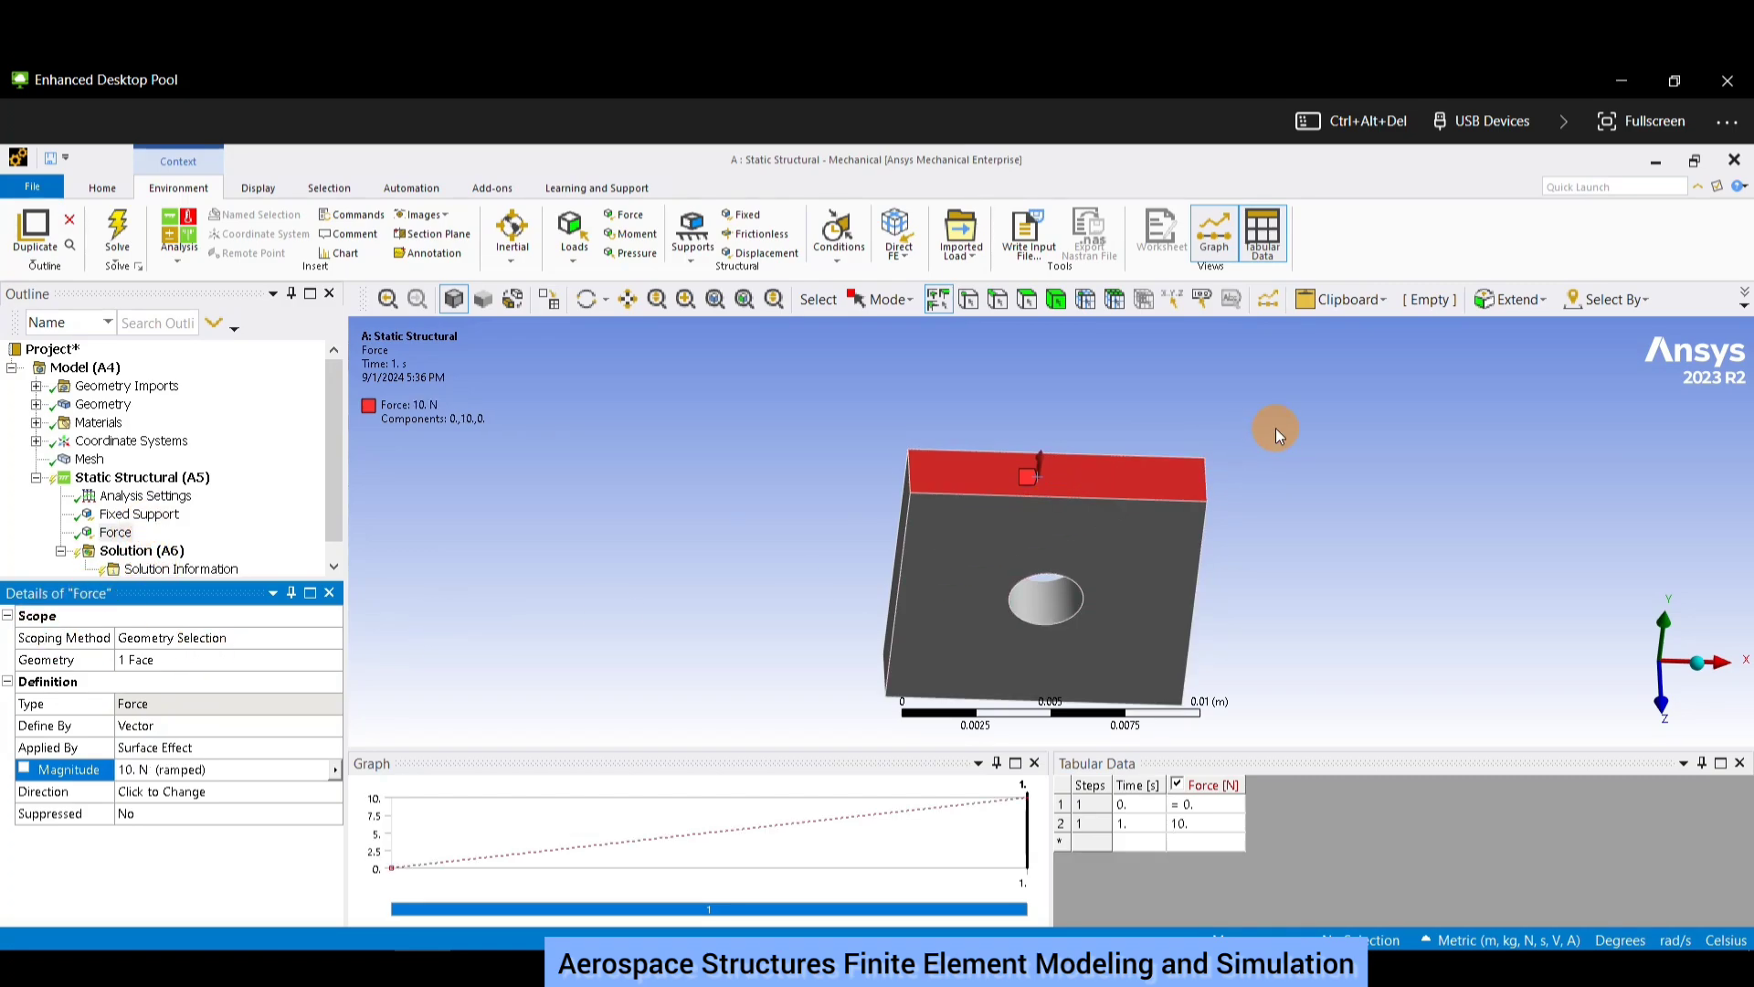
middle_drag(1276, 428, 1146, 409)
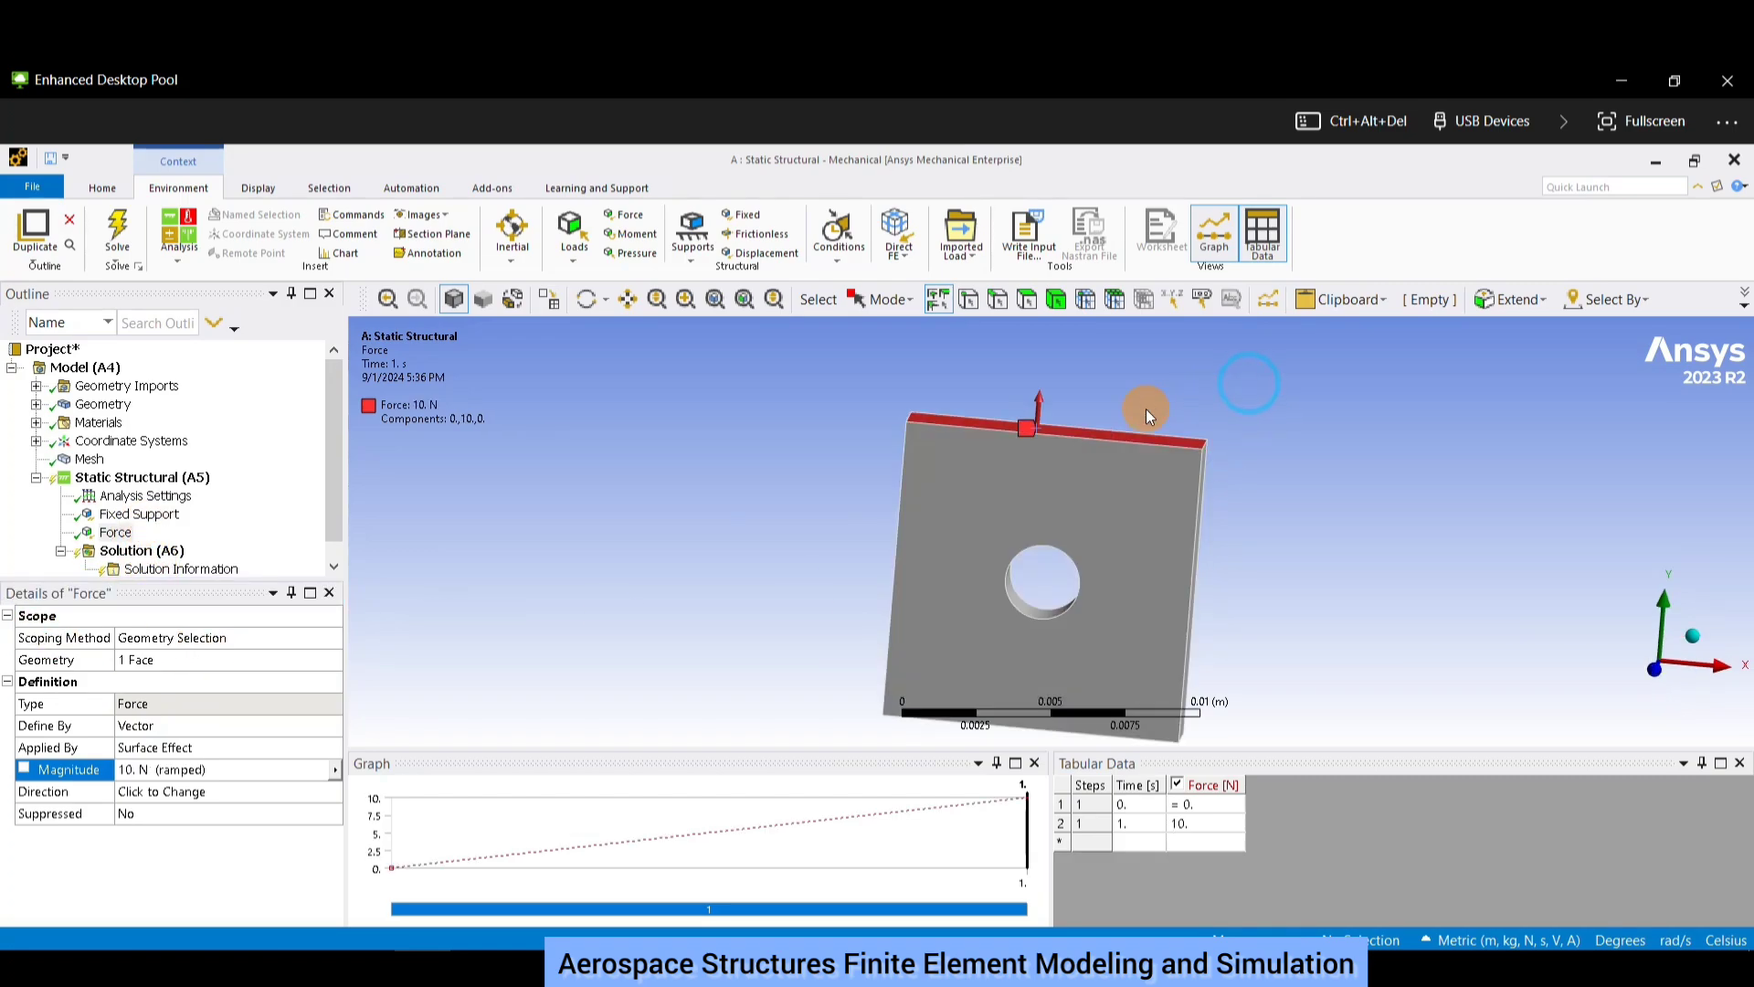
Insert a Total Deformation result under Solution.
click(133, 552)
right_click(136, 553)
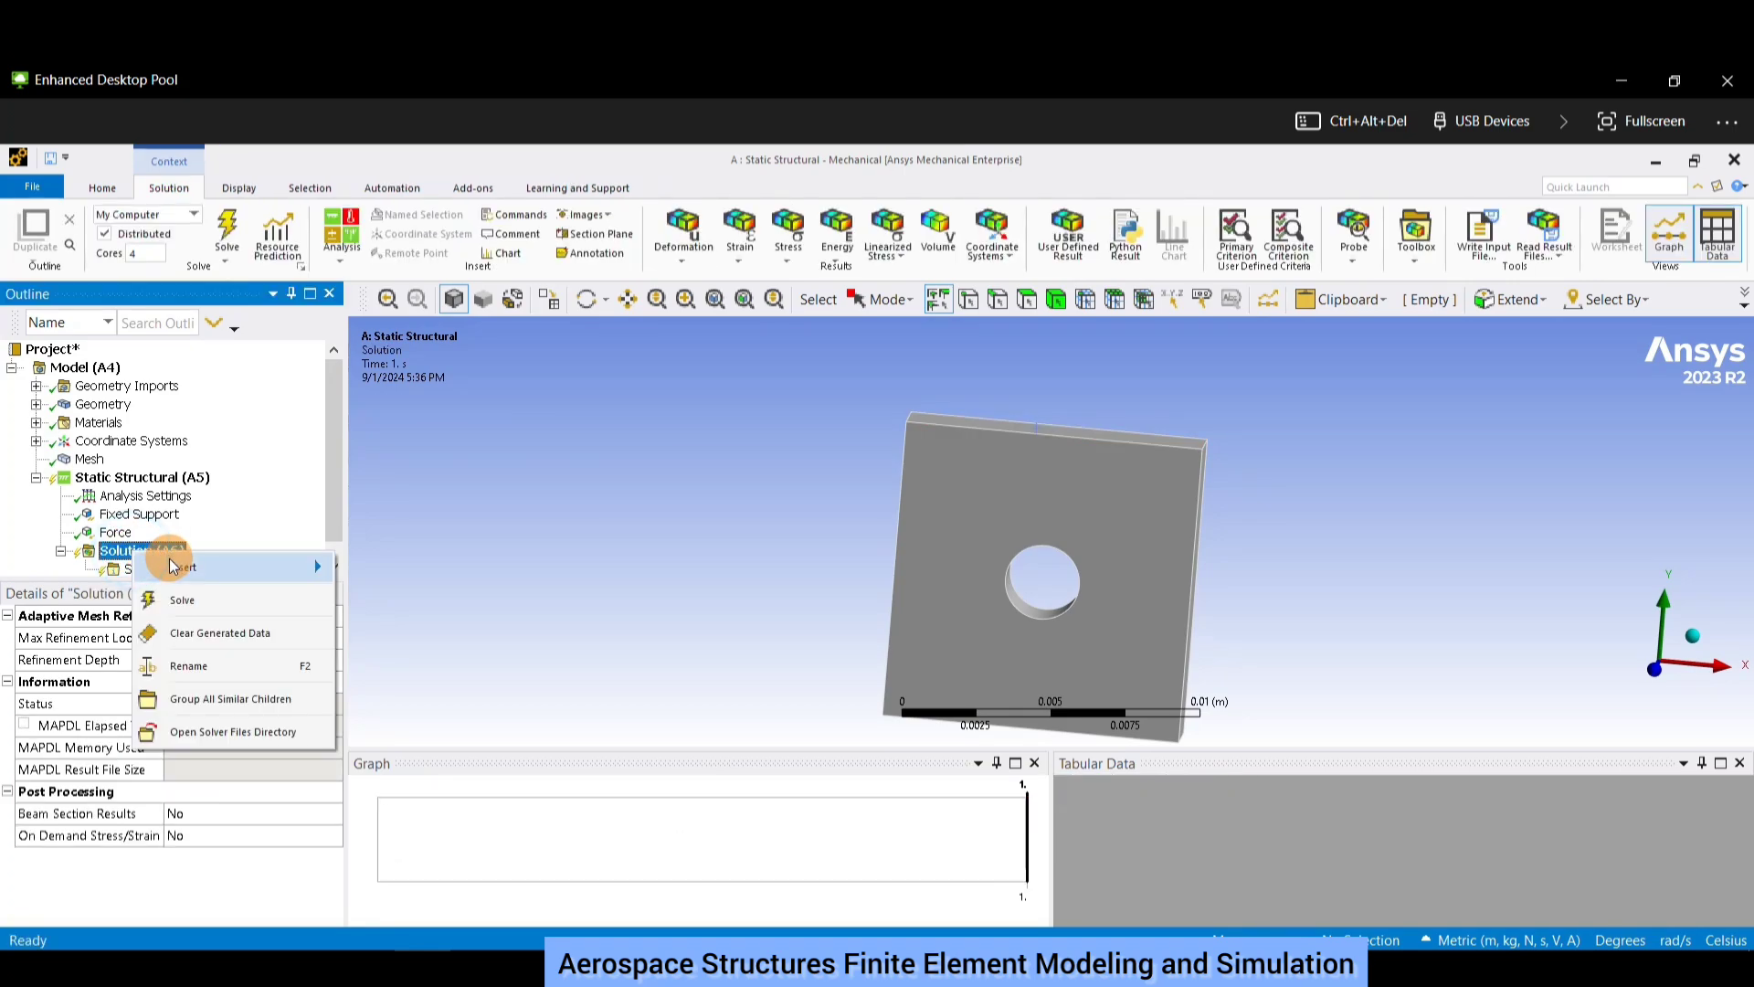
mouse_move(173, 567)
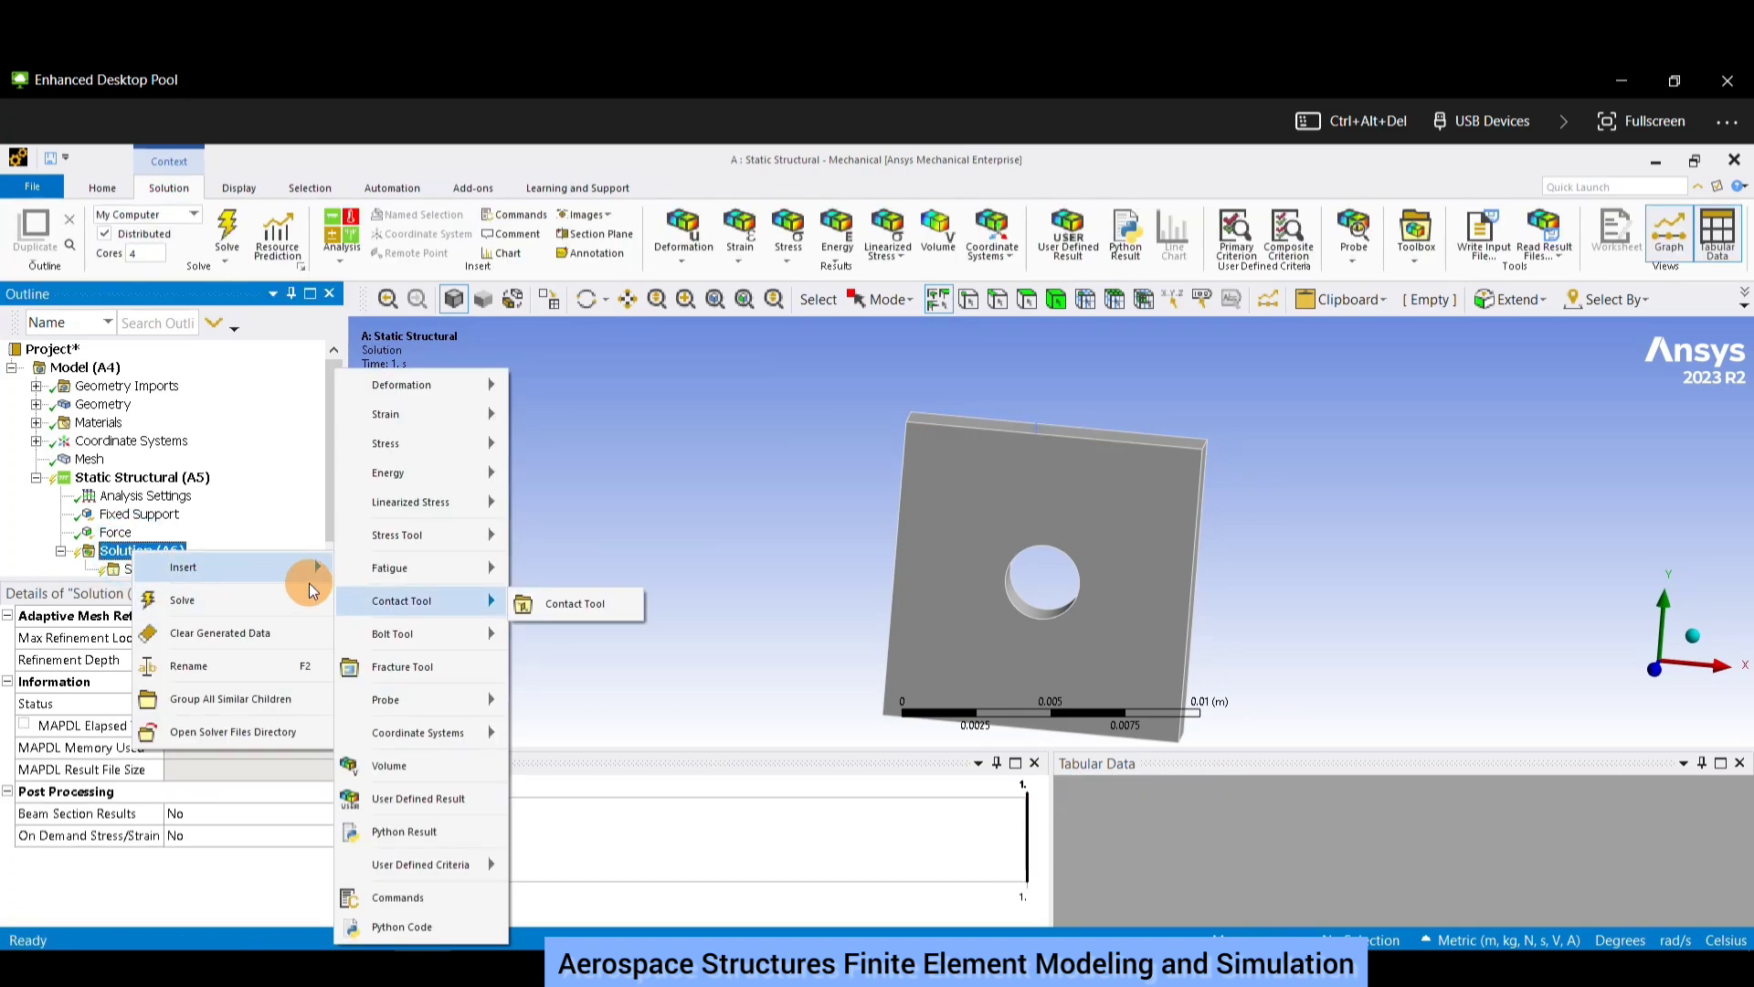
mouse_move(418, 383)
click(551, 386)
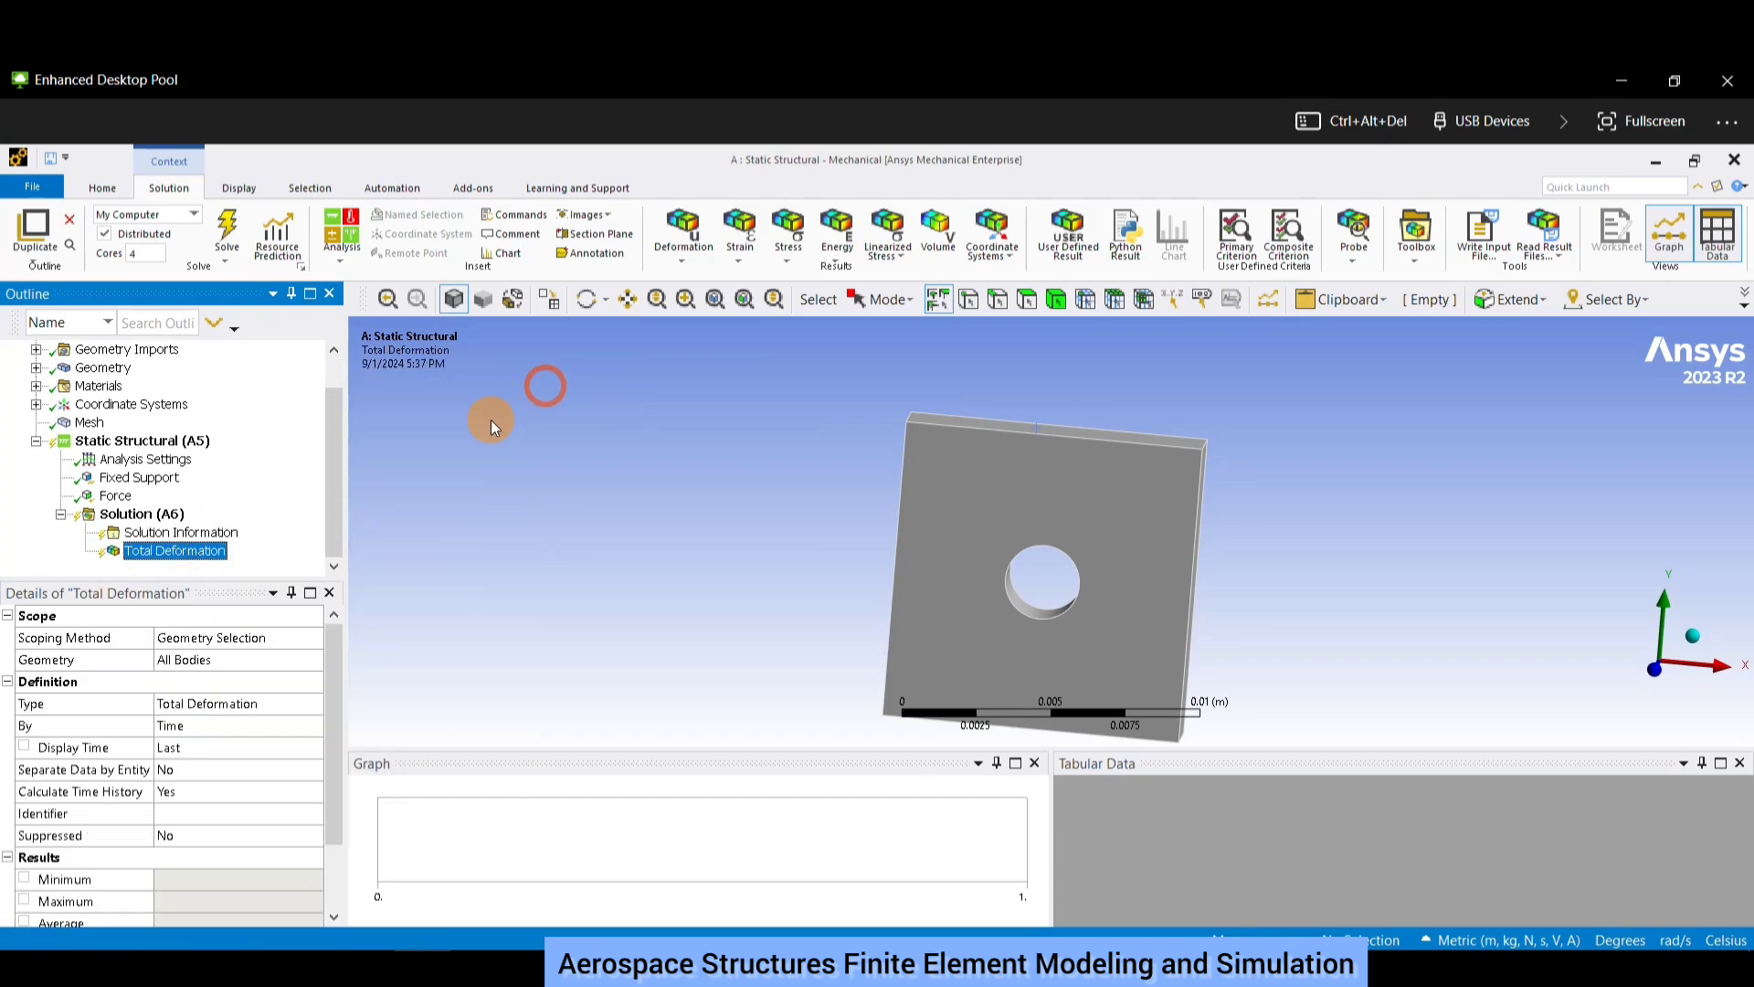
Insert an Equivalent (von-Mises) Stress result under Solution.
right_click(149, 518)
mouse_move(250, 521)
mouse_move(459, 396)
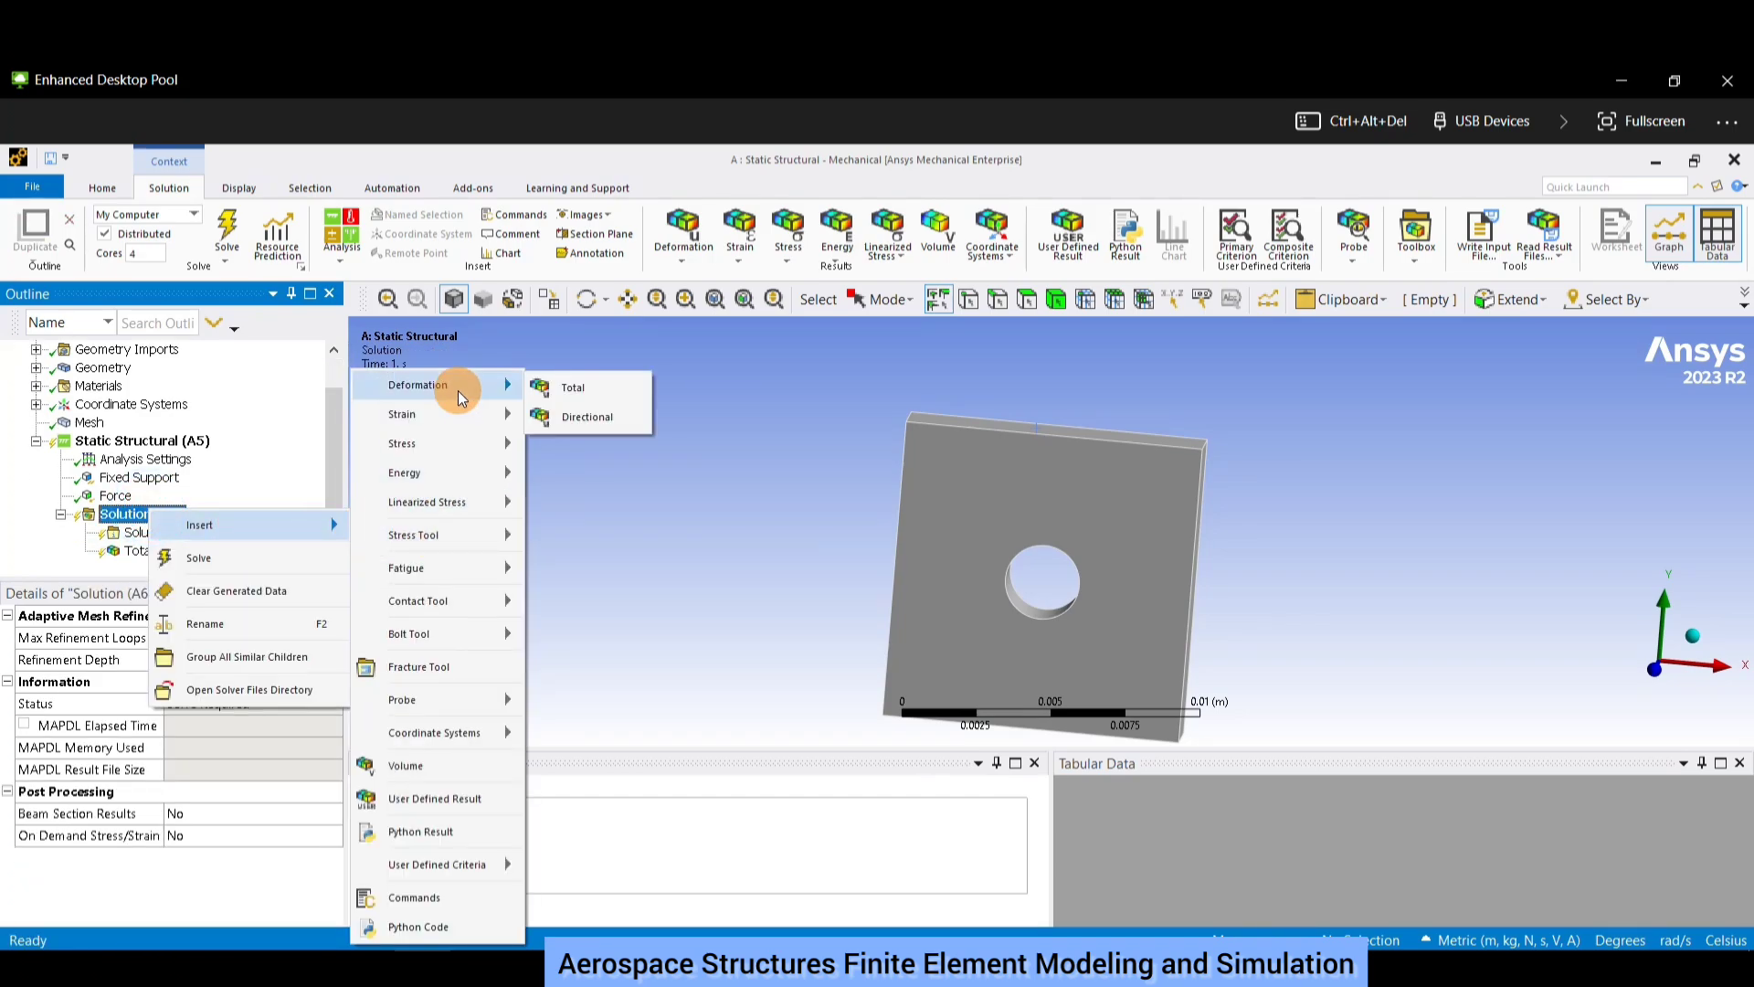
mouse_move(436, 445)
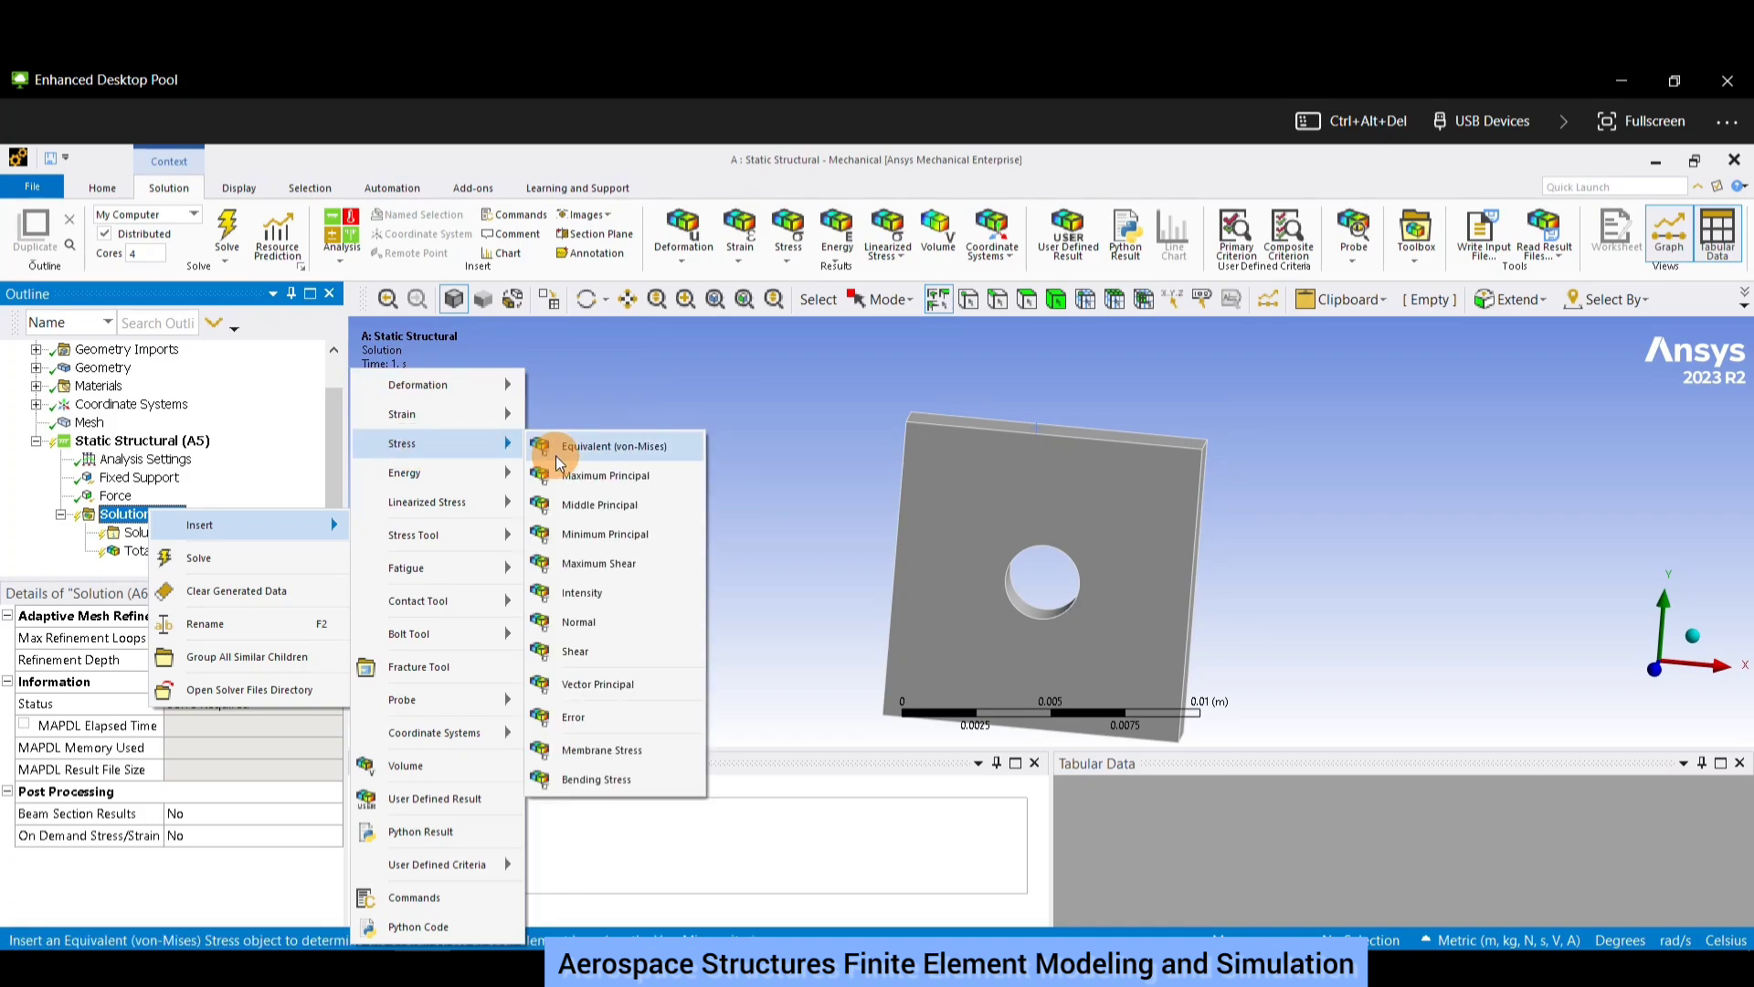
click(637, 456)
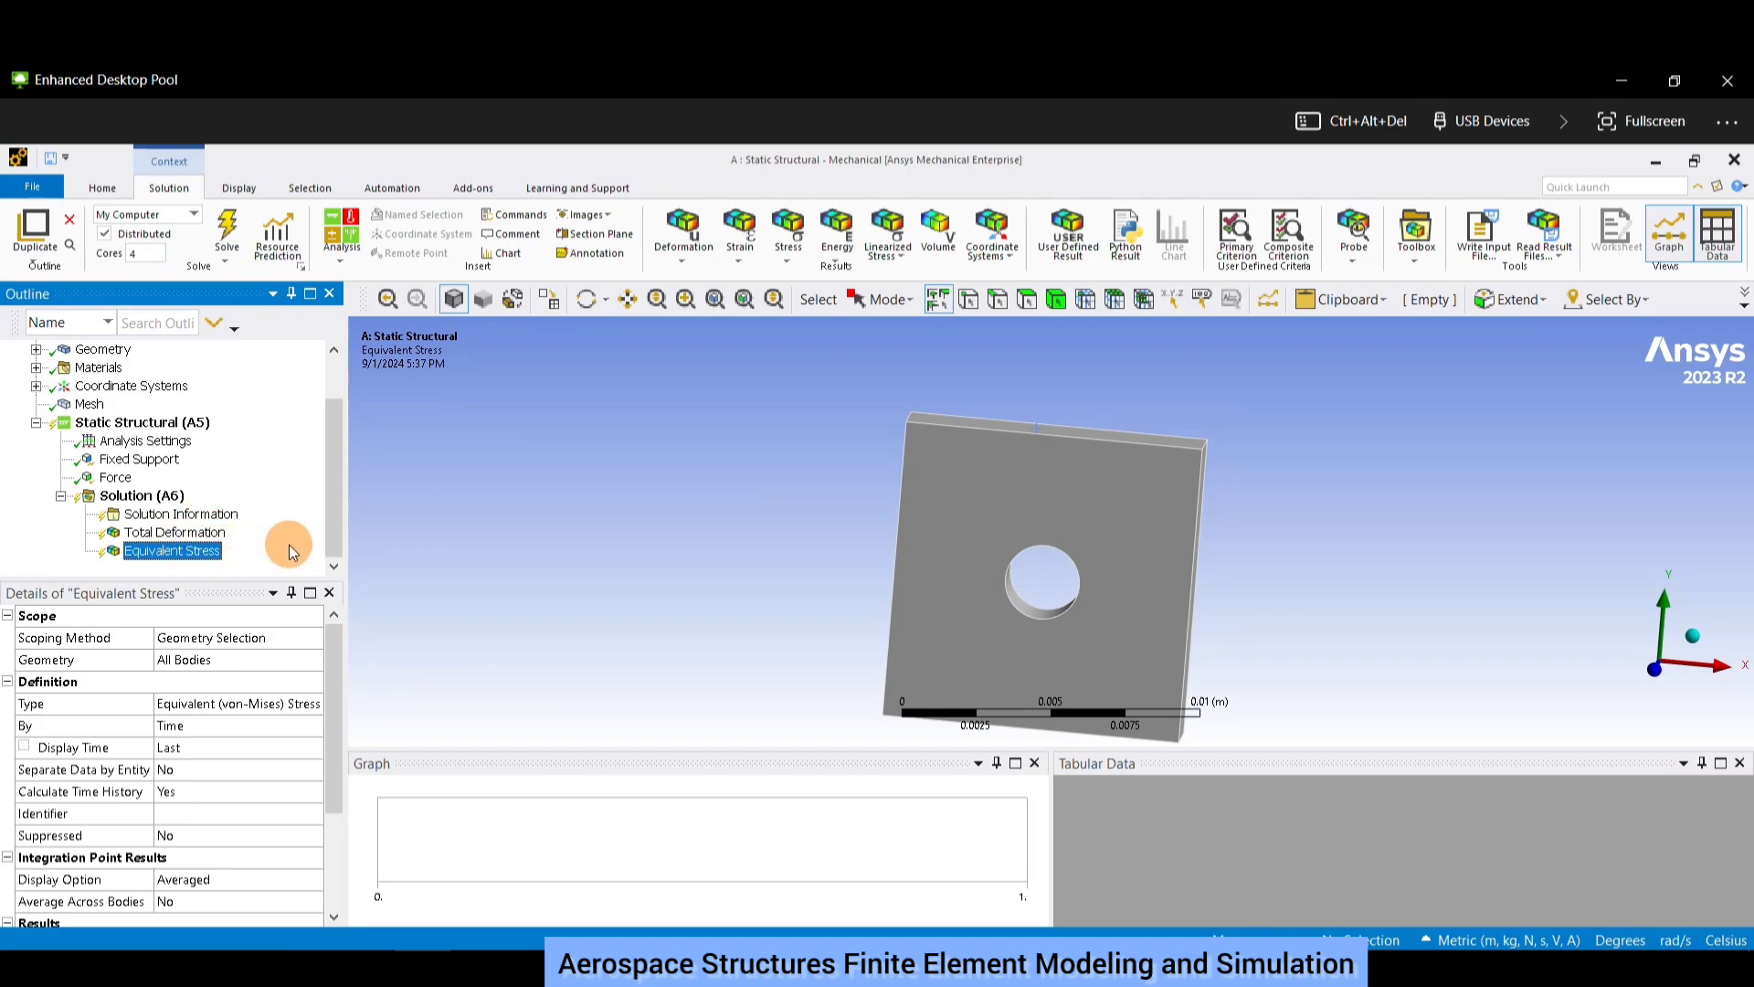
Solve the model and rotate the stress plot to examine the 2.0131e6 Pa peak at the hole.
click(229, 230)
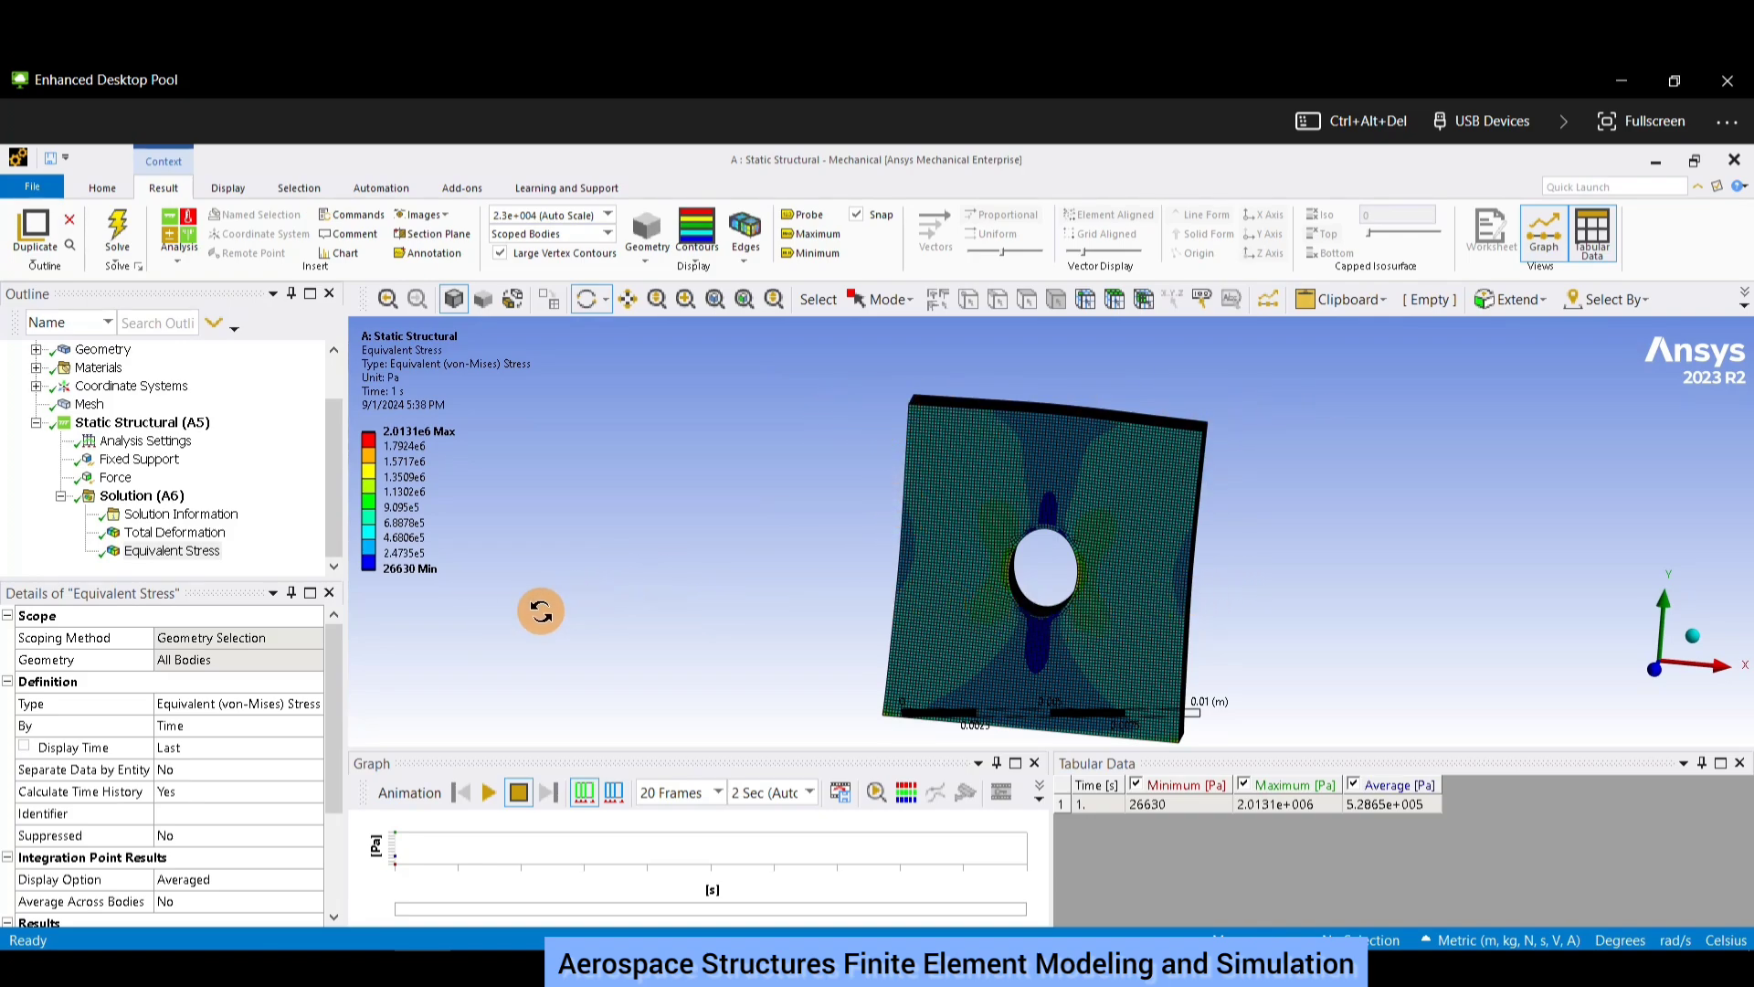
mouse_move(413, 528)
mouse_move(402, 431)
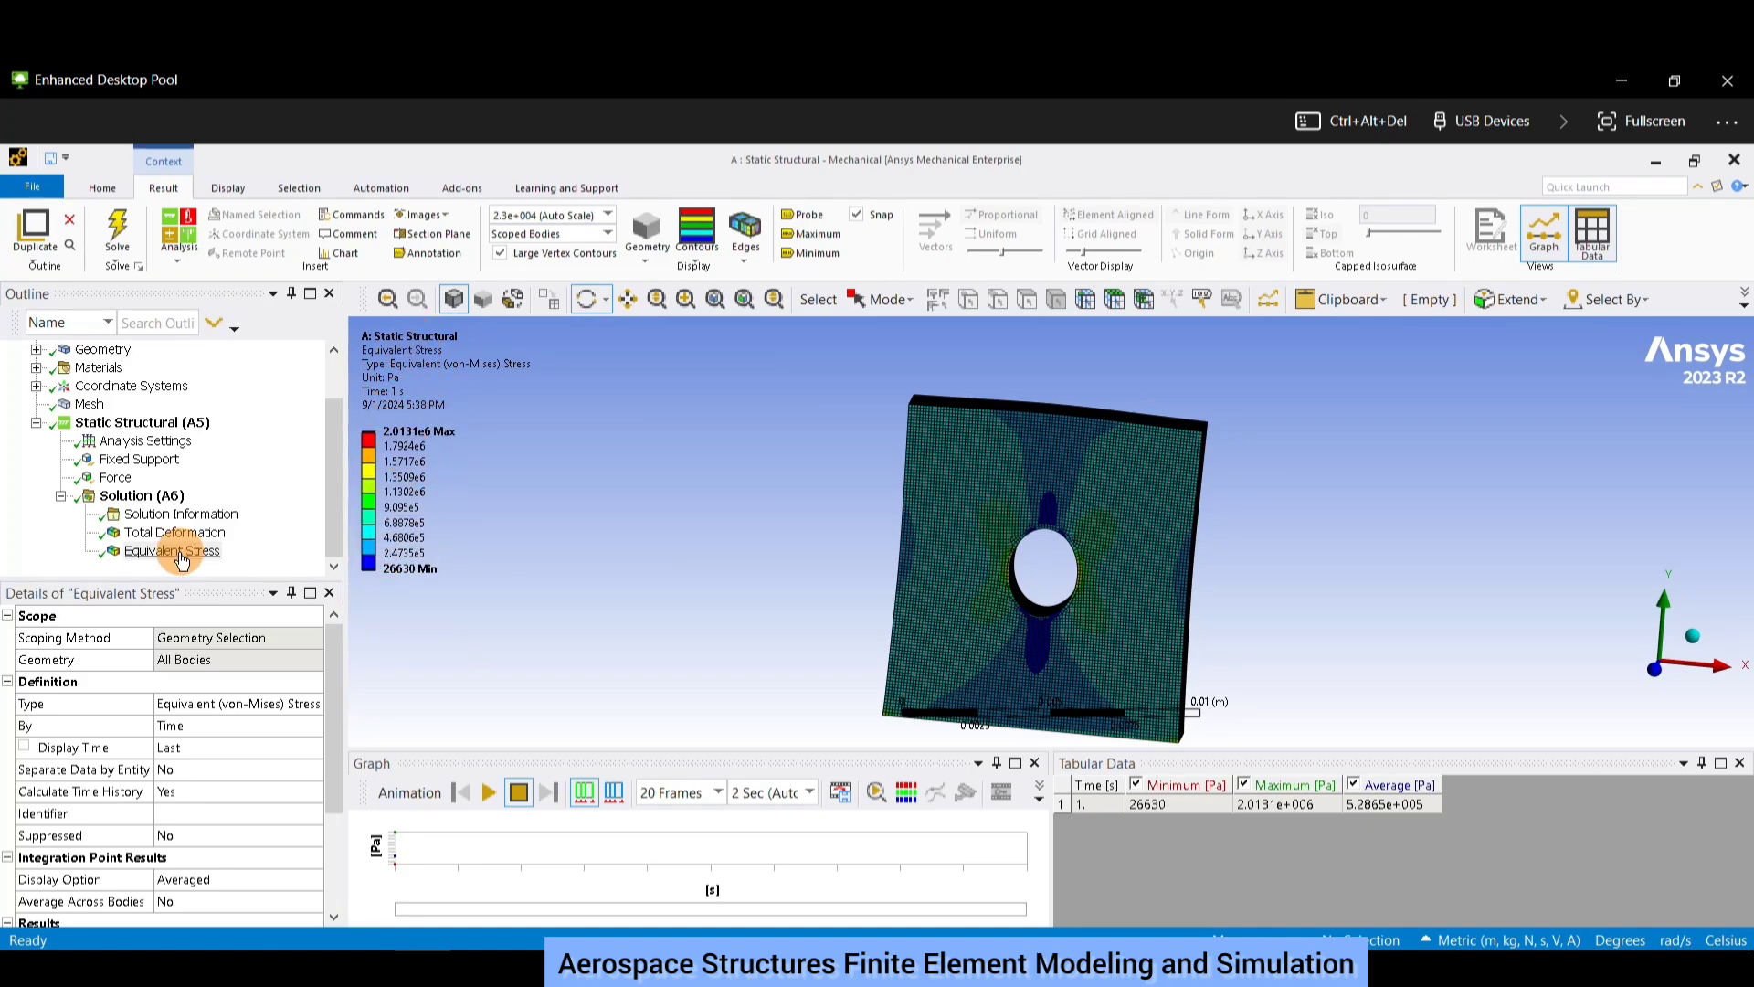
drag(1261, 555, 907, 593)
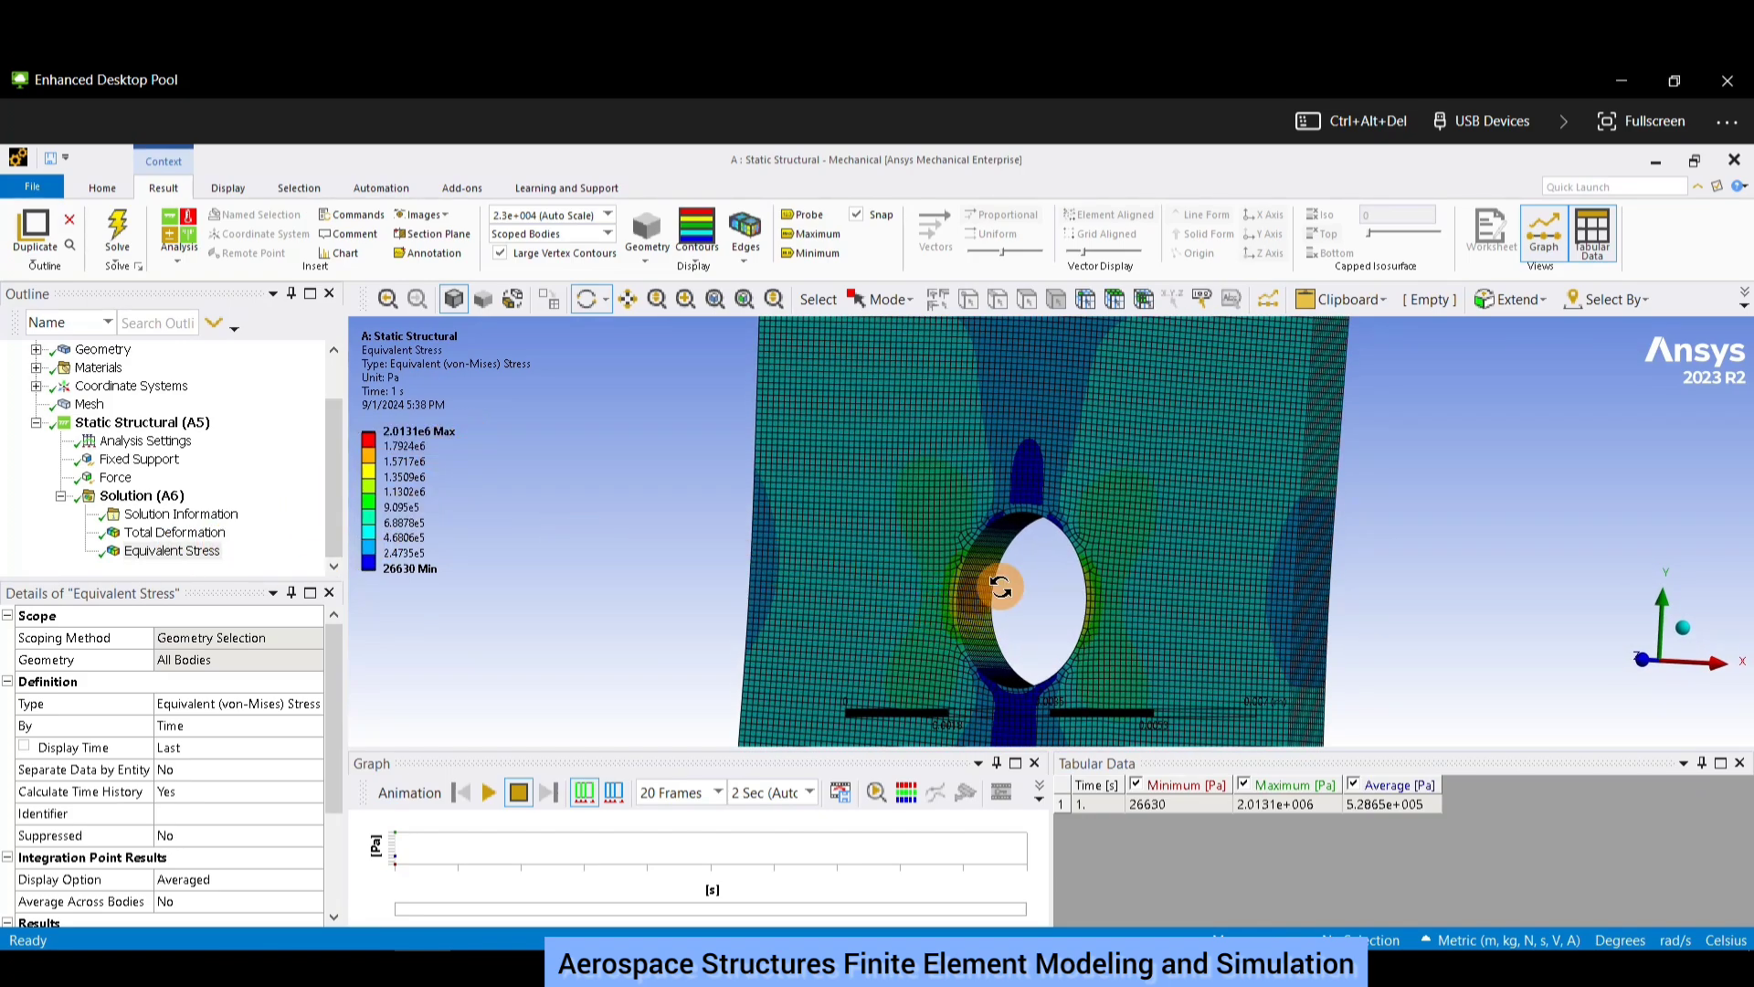
drag(1108, 644, 1276, 646)
Display the Total Deformation contour, peaking at 3.1138e-8 m, and rotate to view the hole.
click(173, 532)
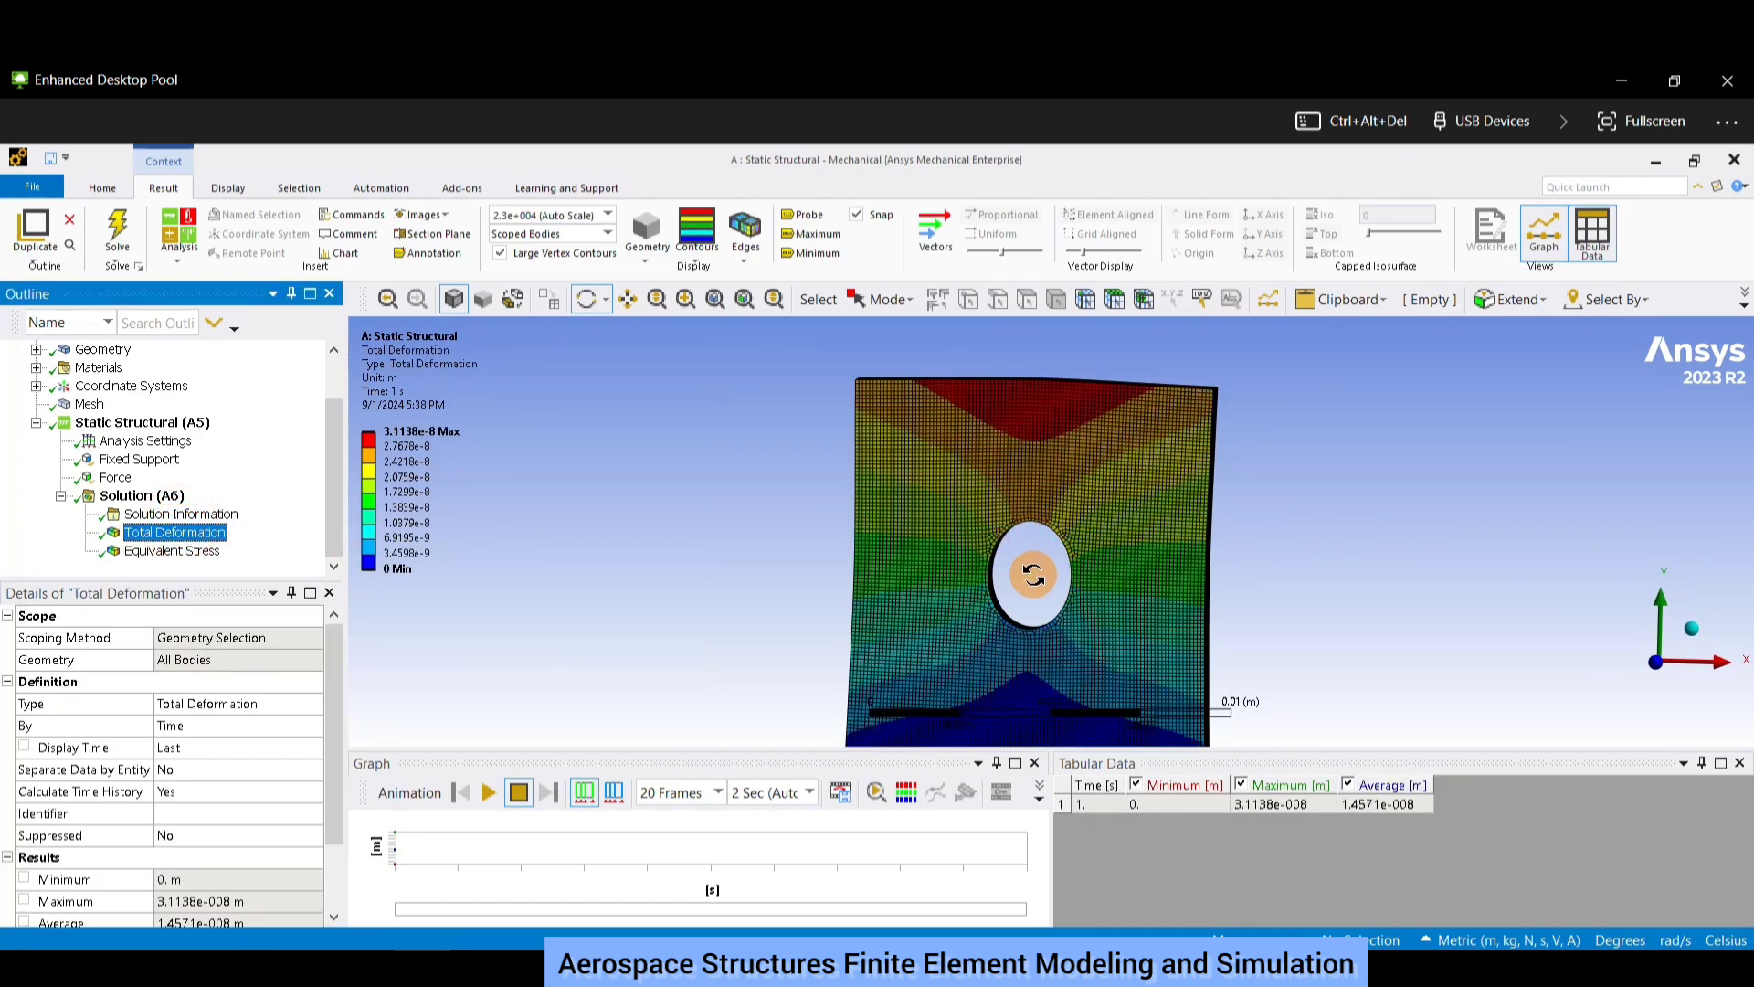
drag(1029, 580, 961, 548)
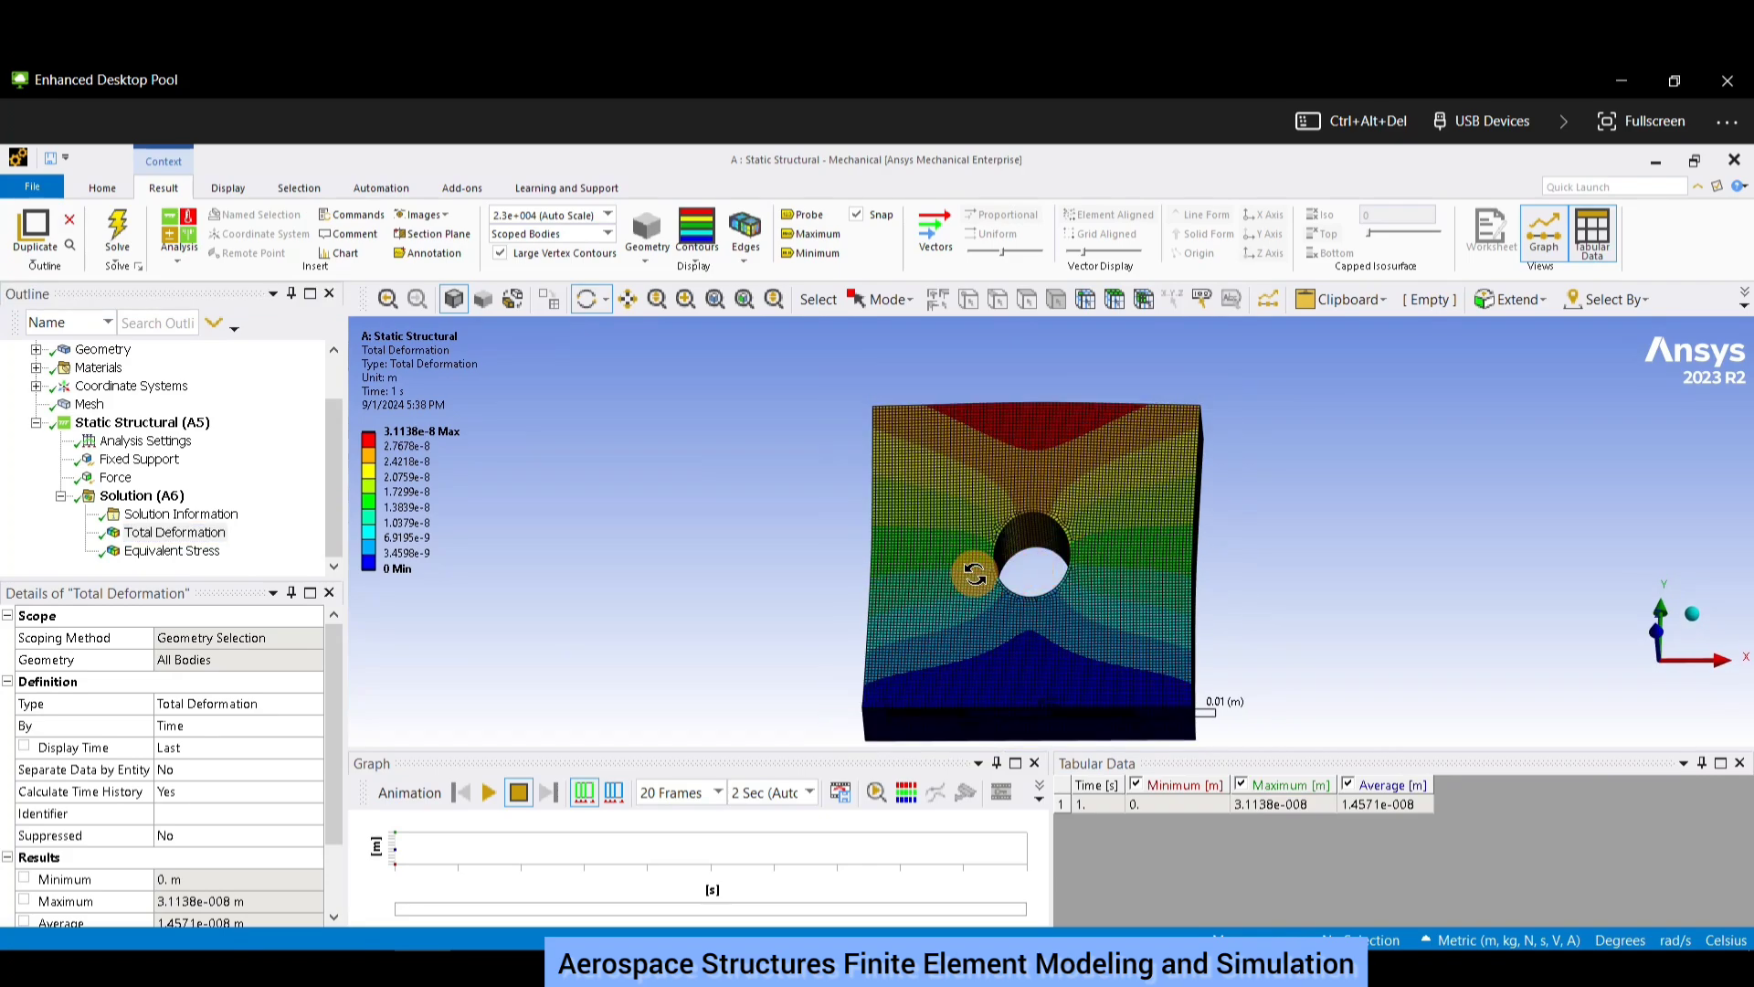
drag(814, 579, 809, 608)
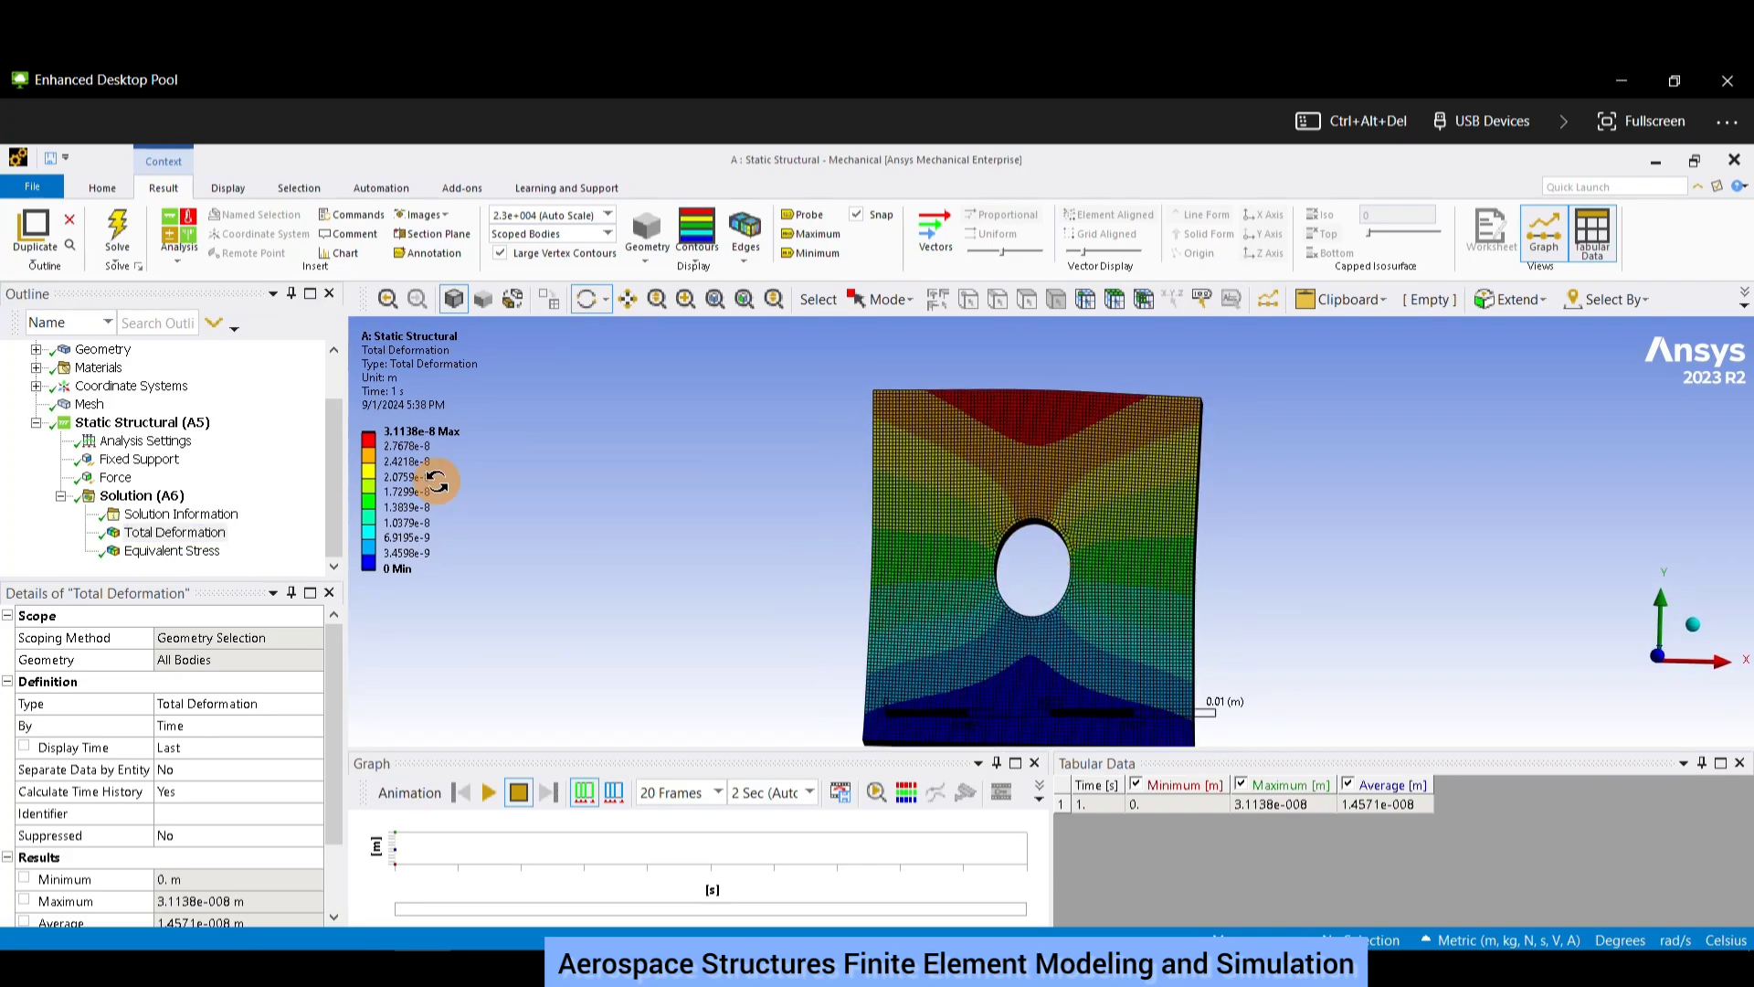
Animate the deformation and von Mises stress results, then minimize Mechanical to return to Workbench.
click(484, 793)
drag(722, 598, 885, 673)
key(Down)
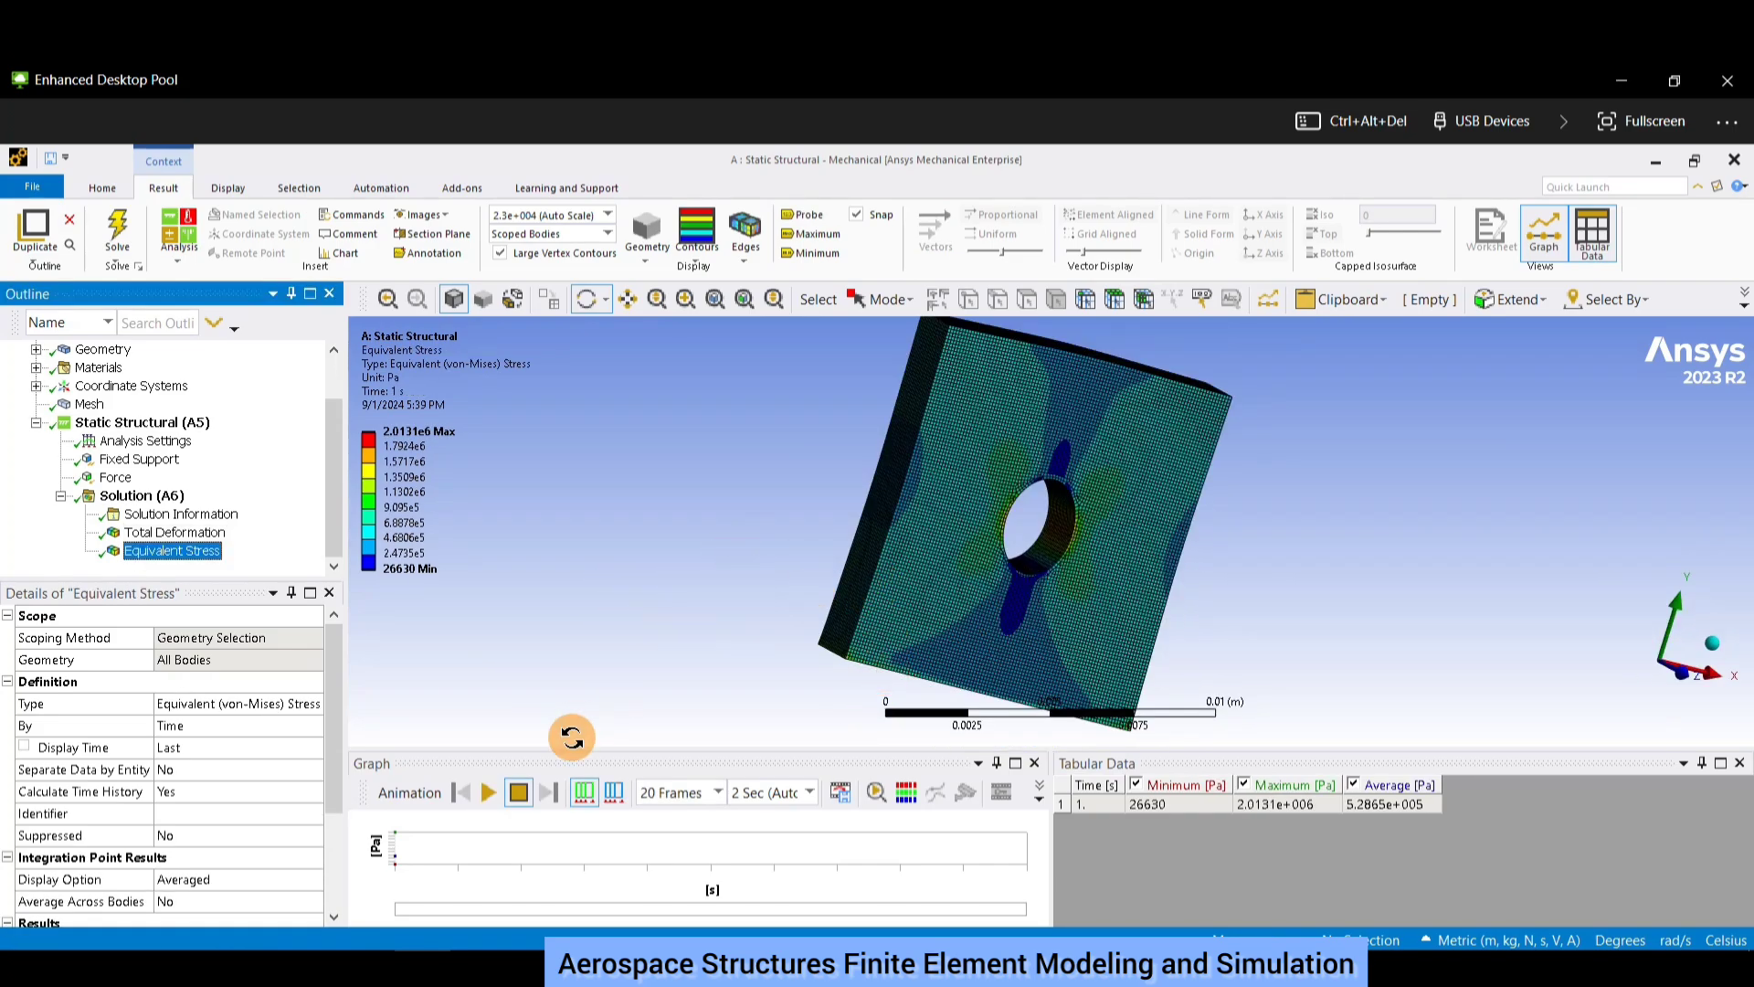
click(487, 793)
drag(694, 512, 1437, 628)
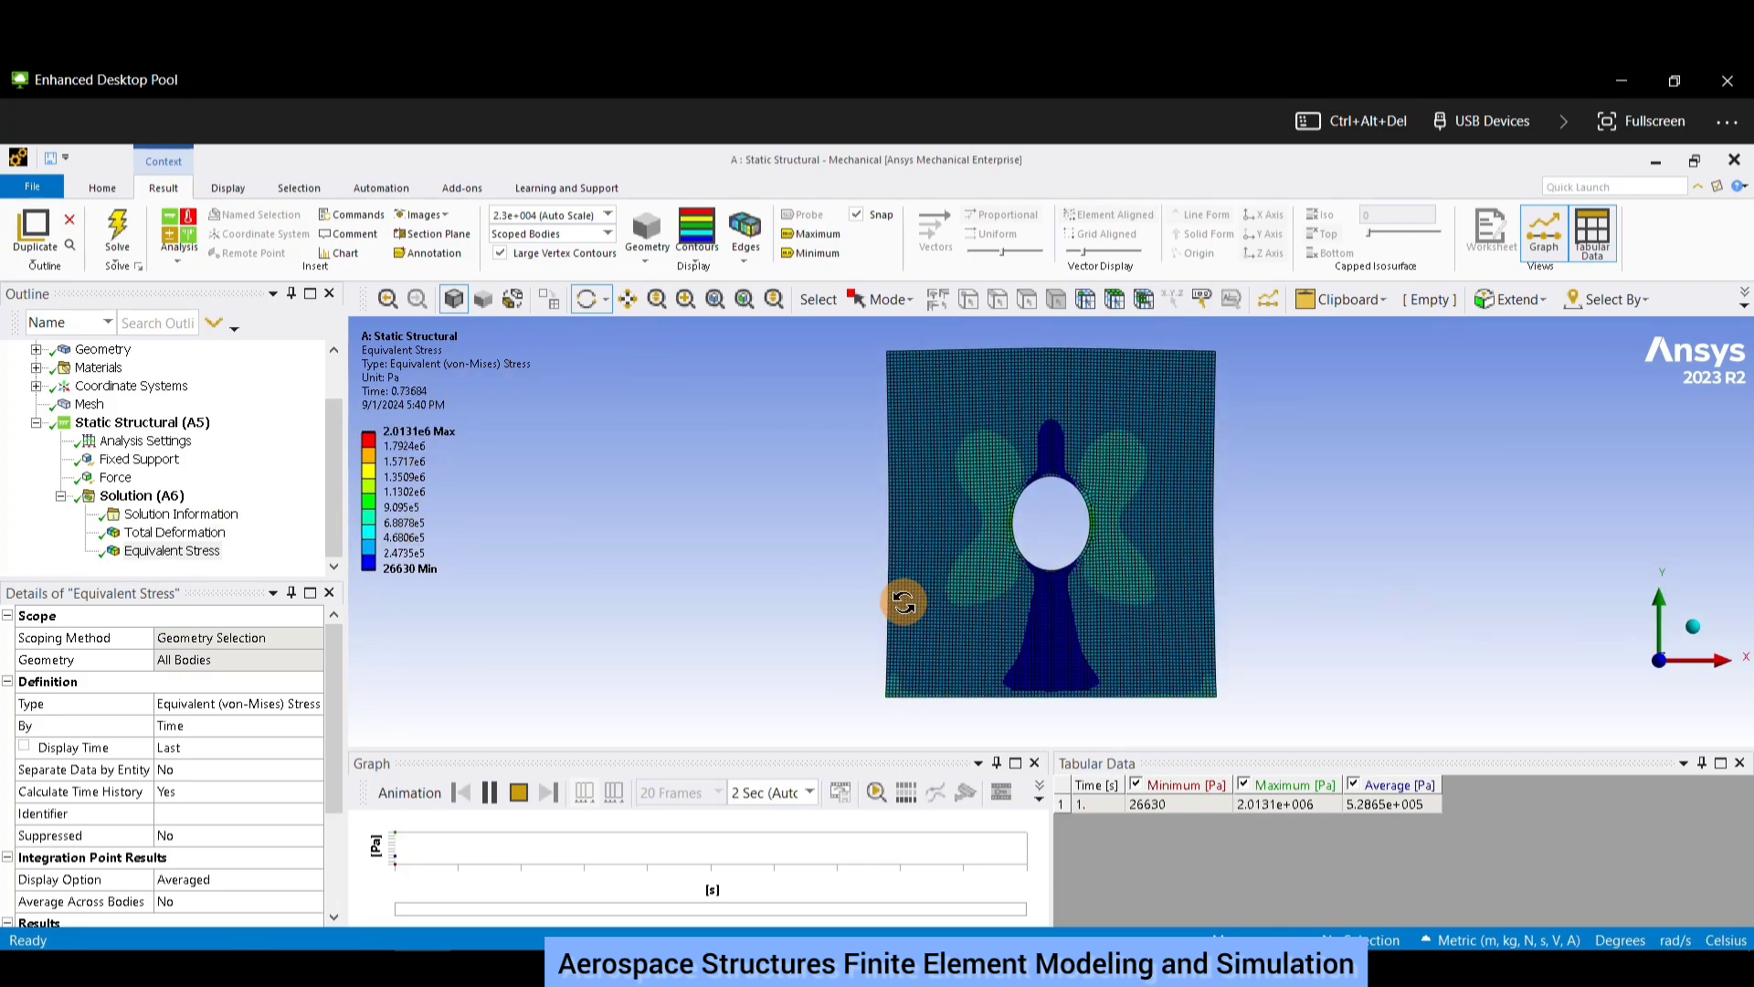
click(489, 792)
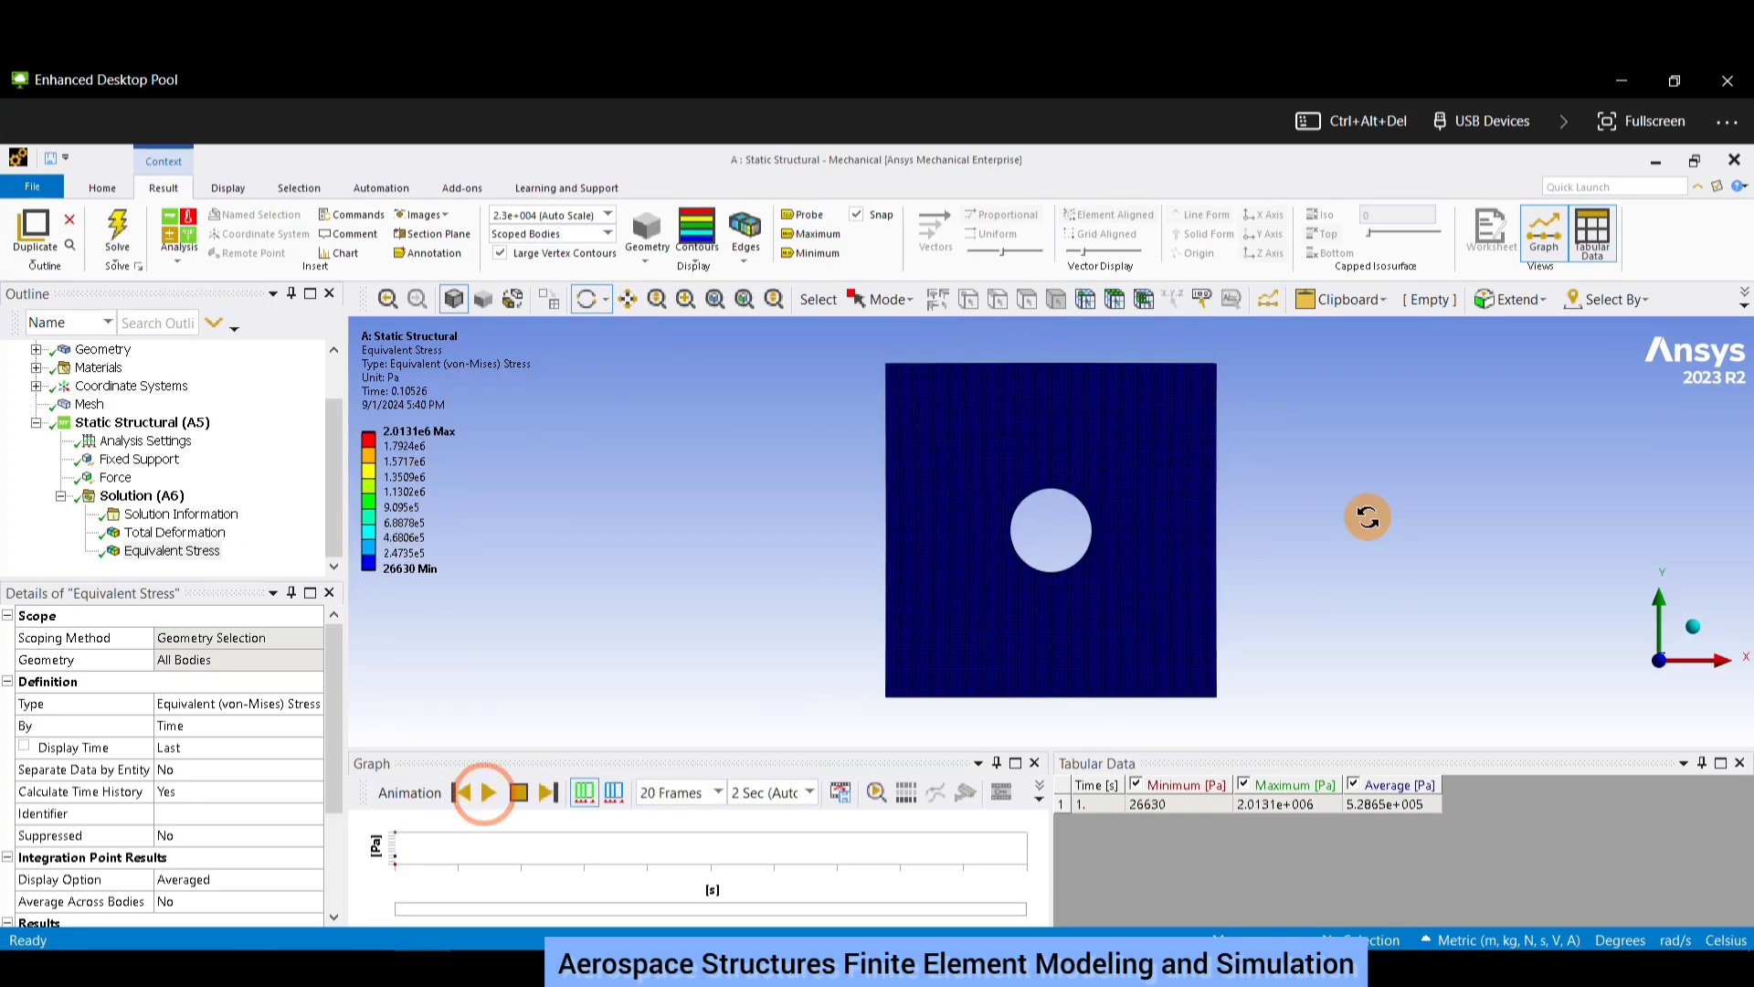
click(1652, 161)
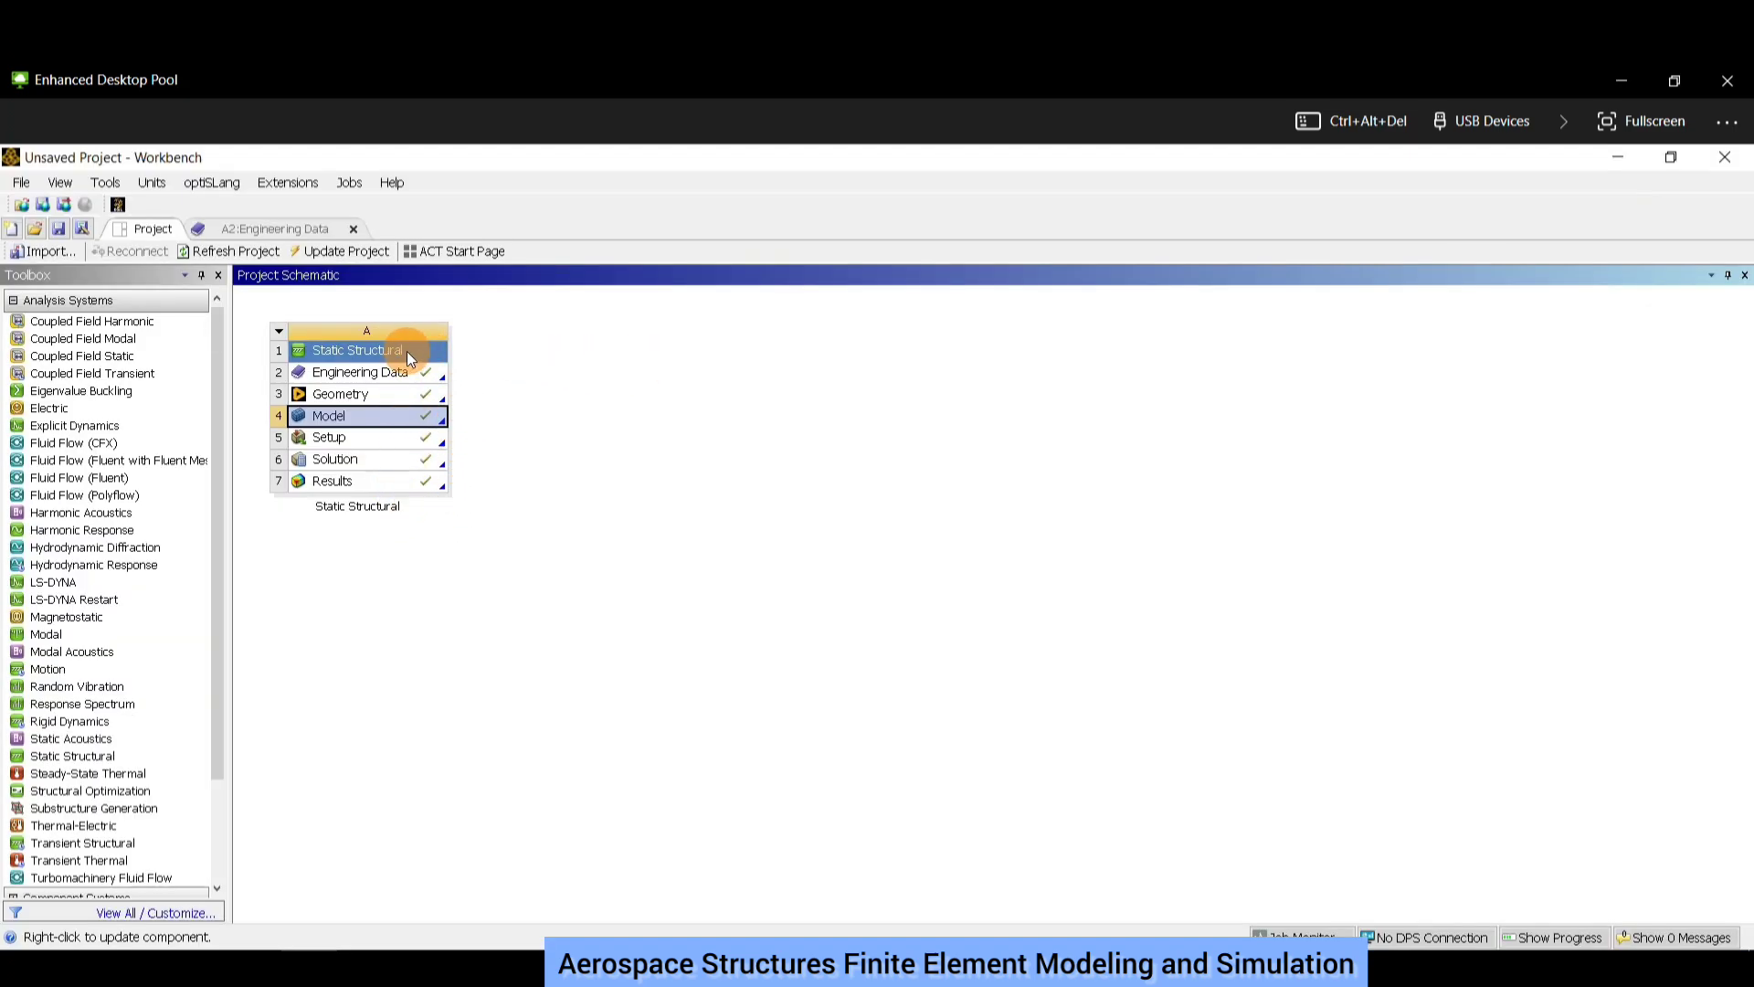
click(564, 399)
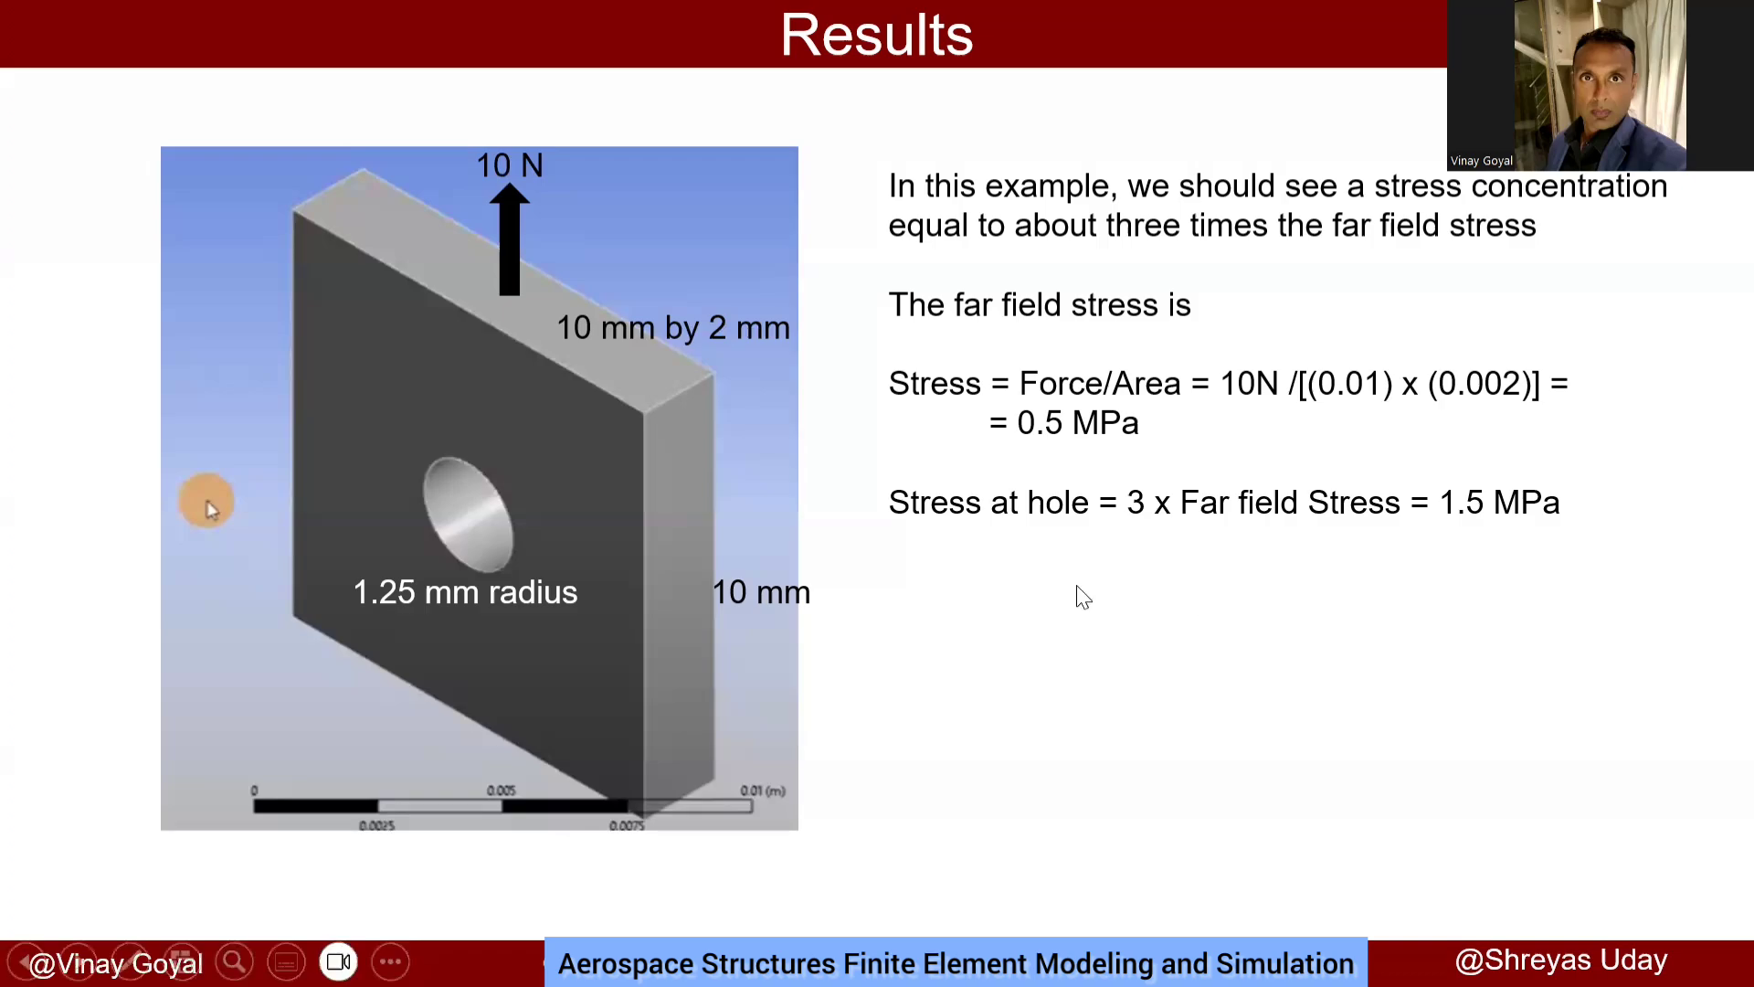
Return to the Results slide showing the hand-calculated 1.5 MPa stress at the hole.
click(811, 765)
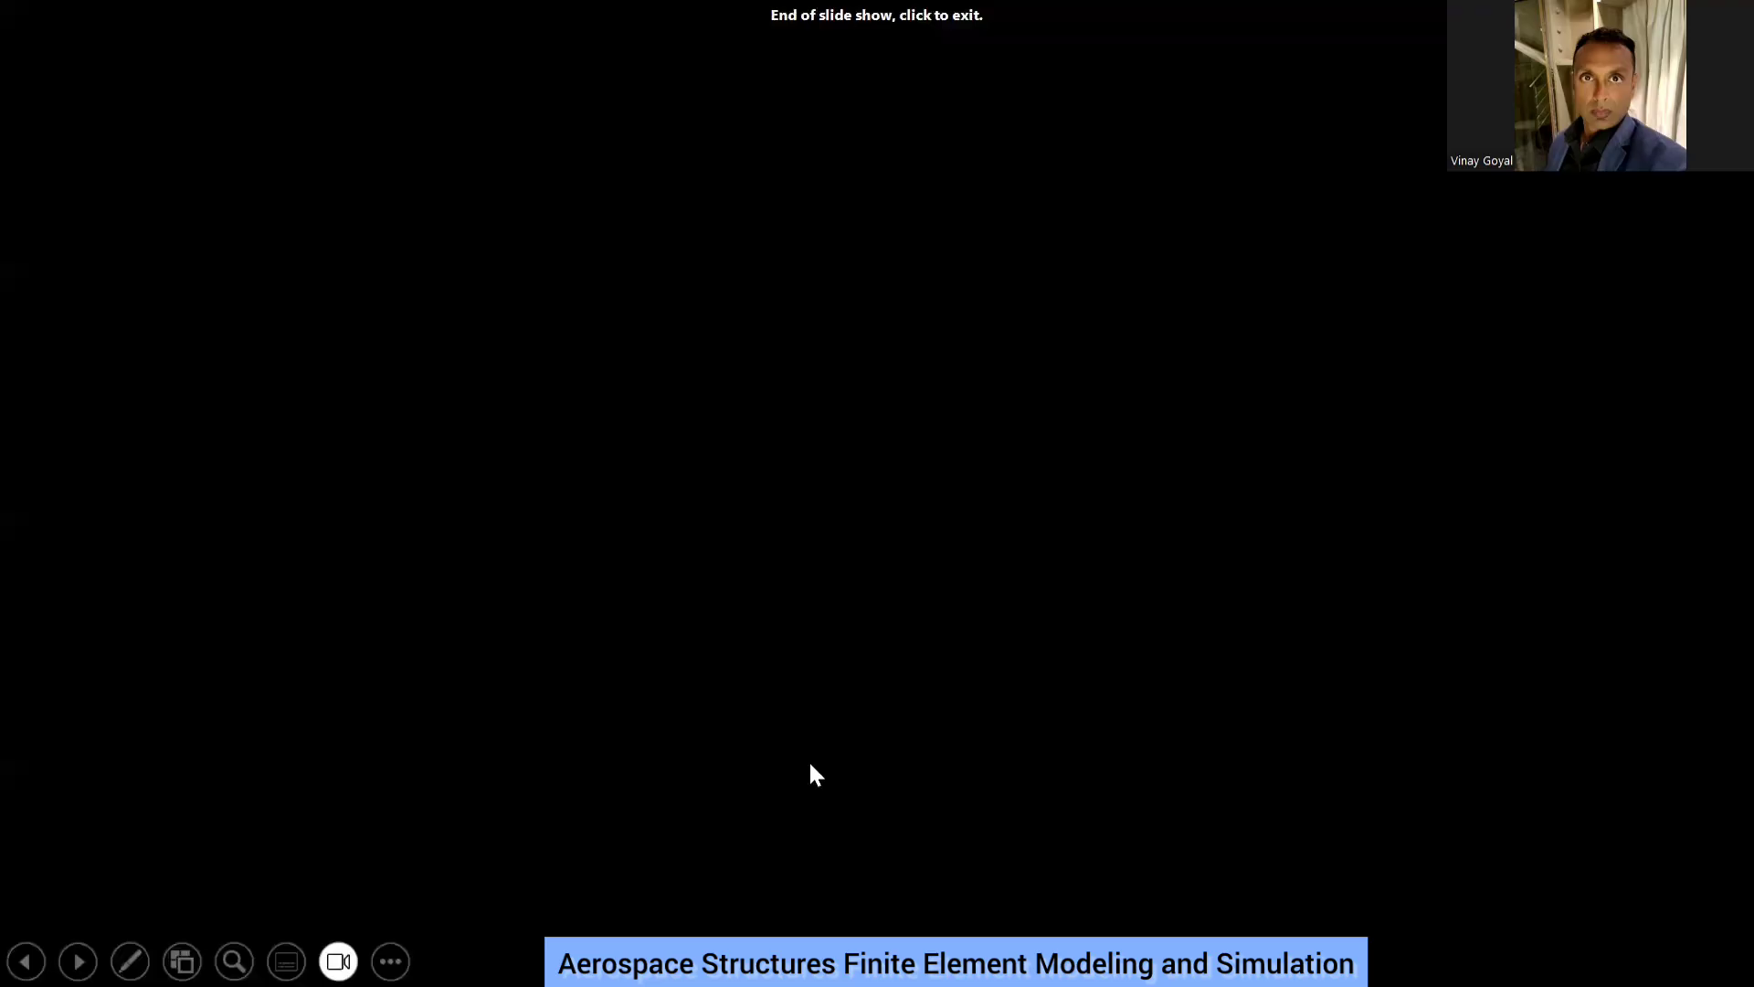
key(Left)
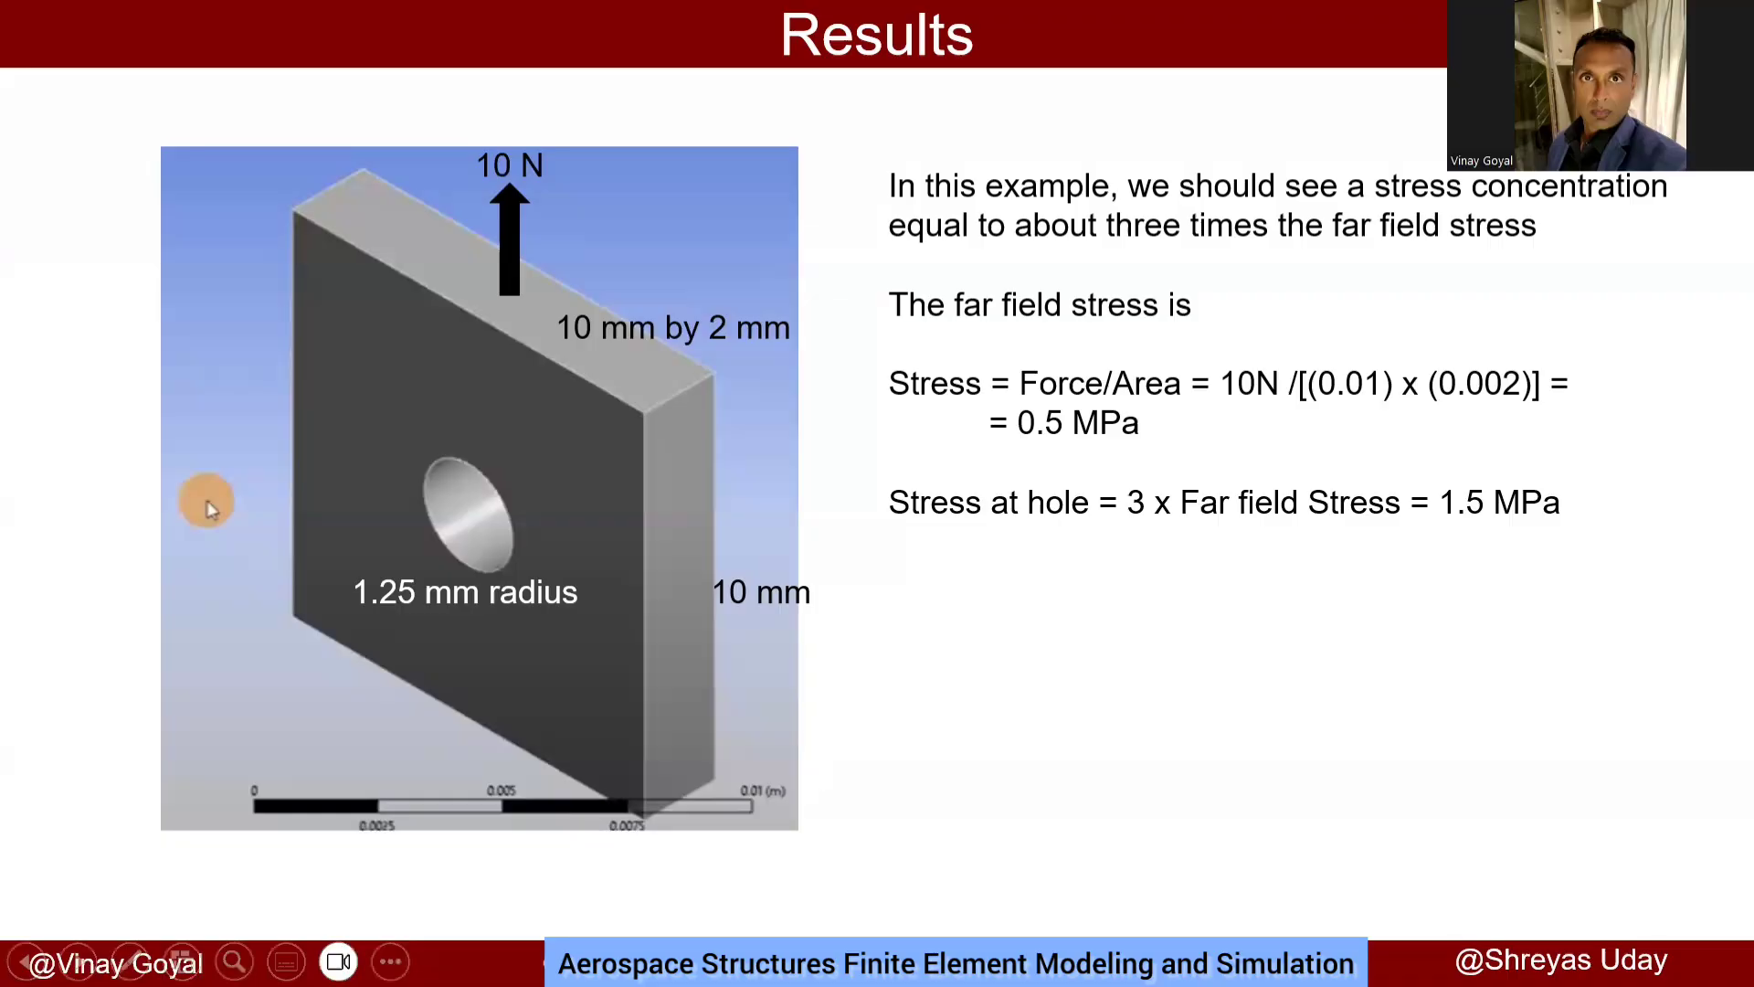